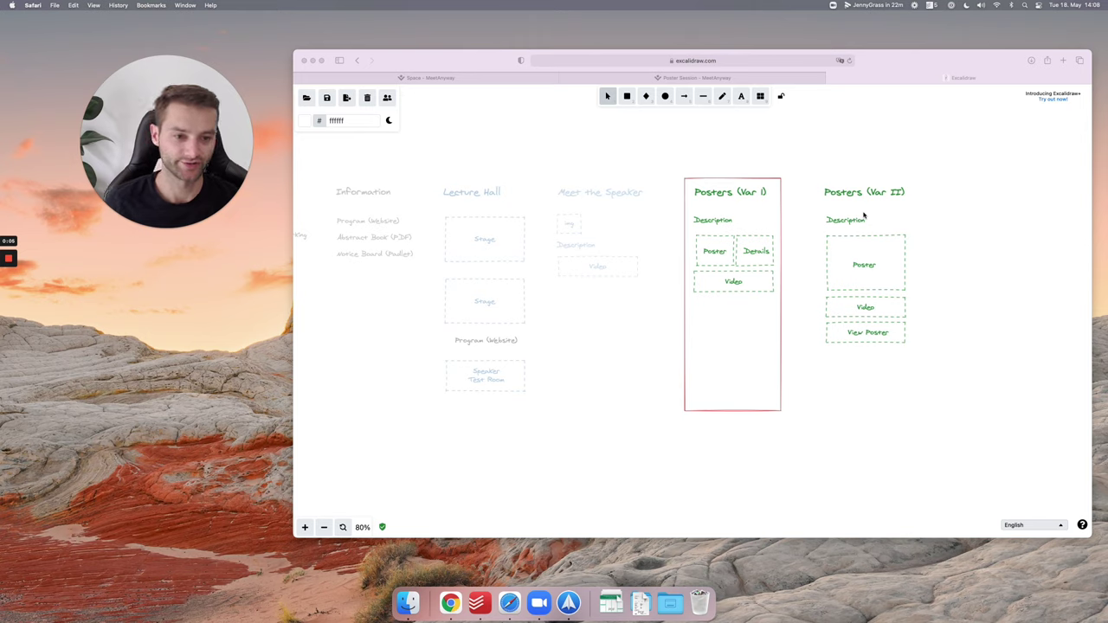
Widen the red frame so it encloses both the Posters (Var I) and Posters (Var II) layouts
click(782, 204)
click(781, 204)
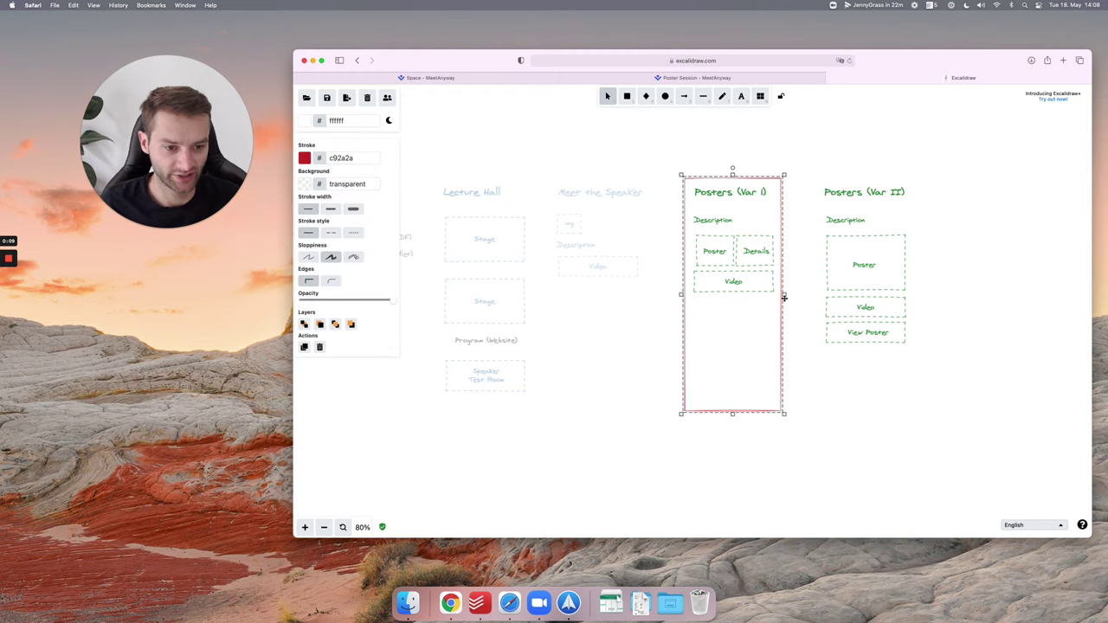
drag(782, 293, 920, 282)
scroll(852, 233, up, 5)
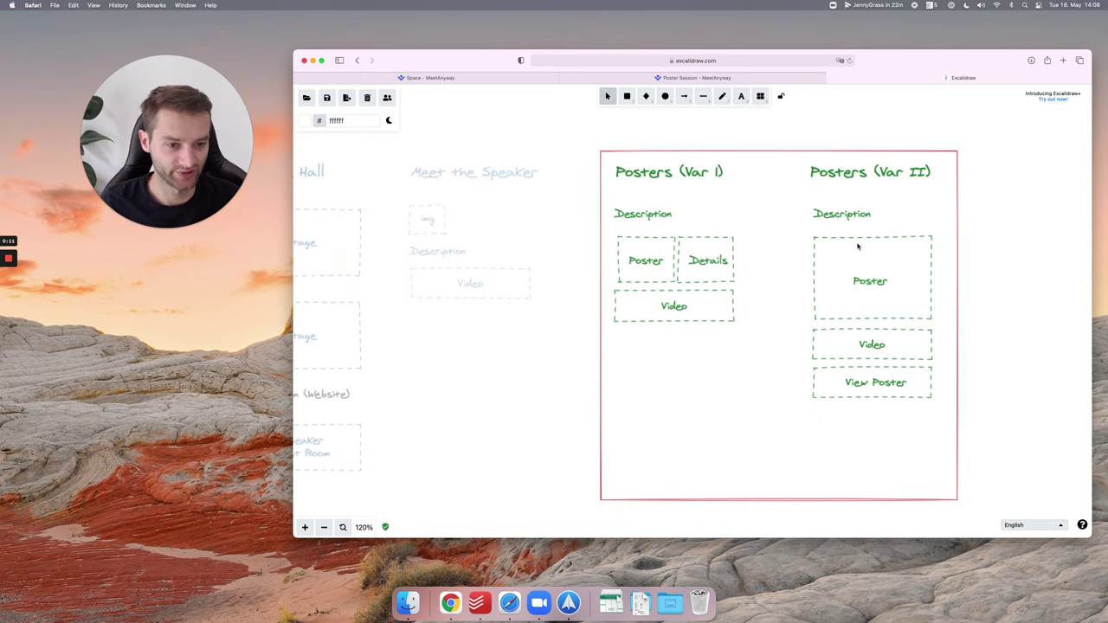
scroll(762, 225, right, 3)
scroll(684, 220, up, 3)
scroll(693, 251, right, 2)
scroll(679, 259, down, 4)
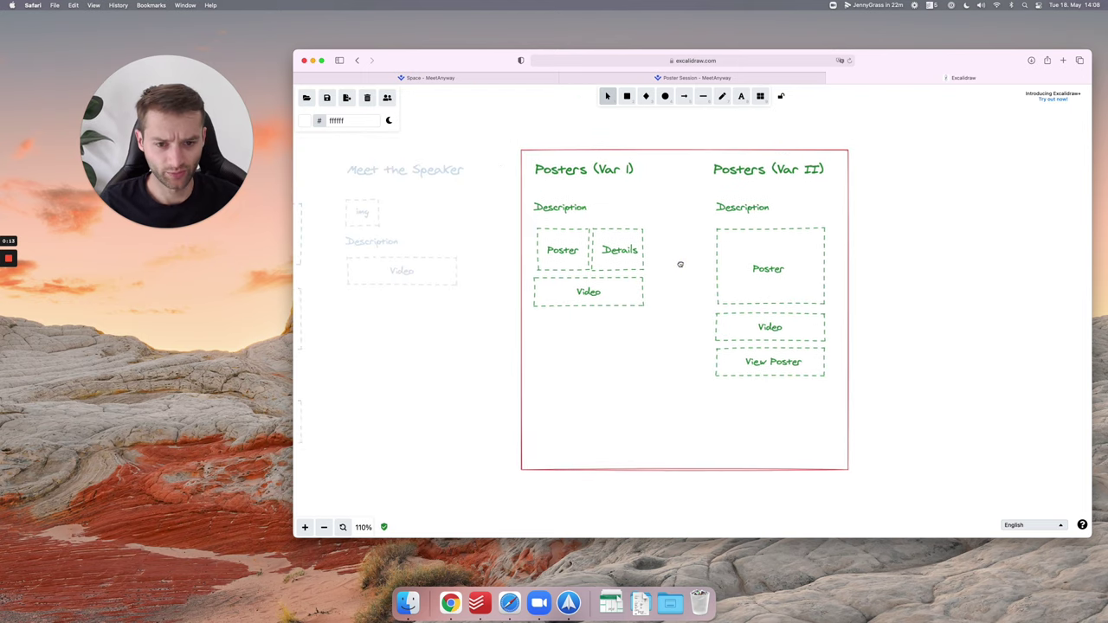
scroll(606, 242, right, 2)
click(526, 206)
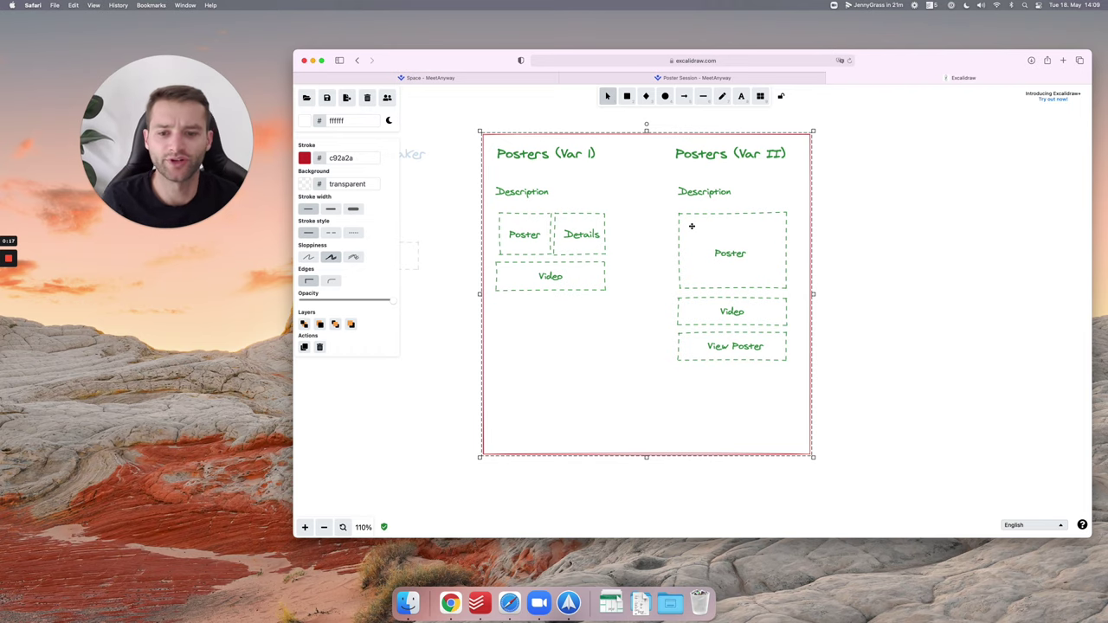
Switch to the MeetAnyway space editor and adjust the page zoom, browser window size and position to fit the floors
click(483, 80)
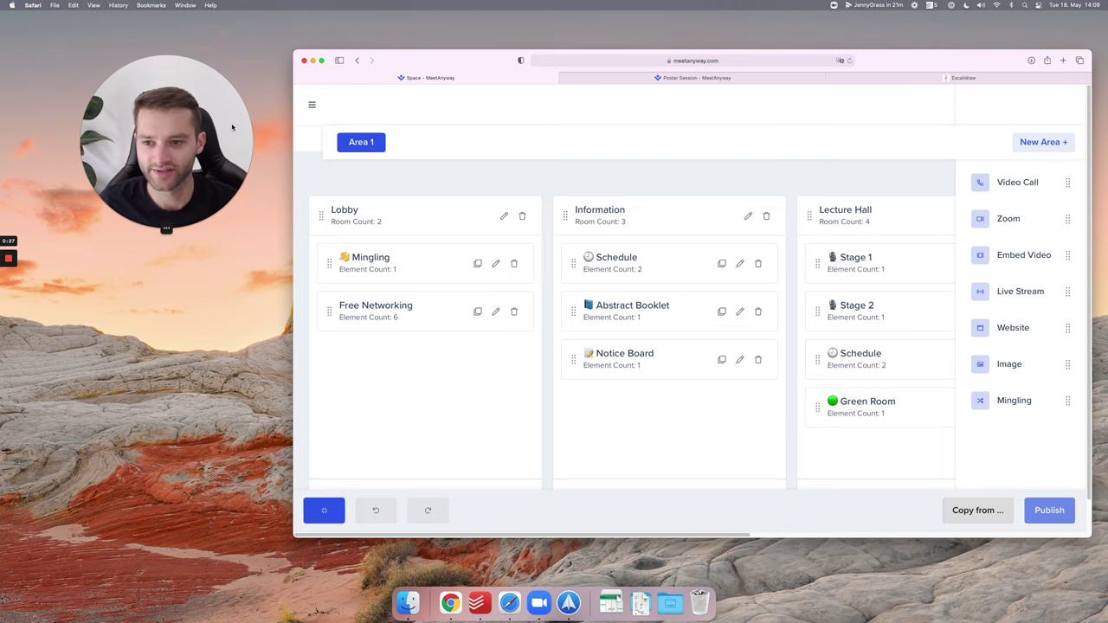
drag(292, 163, 238, 164)
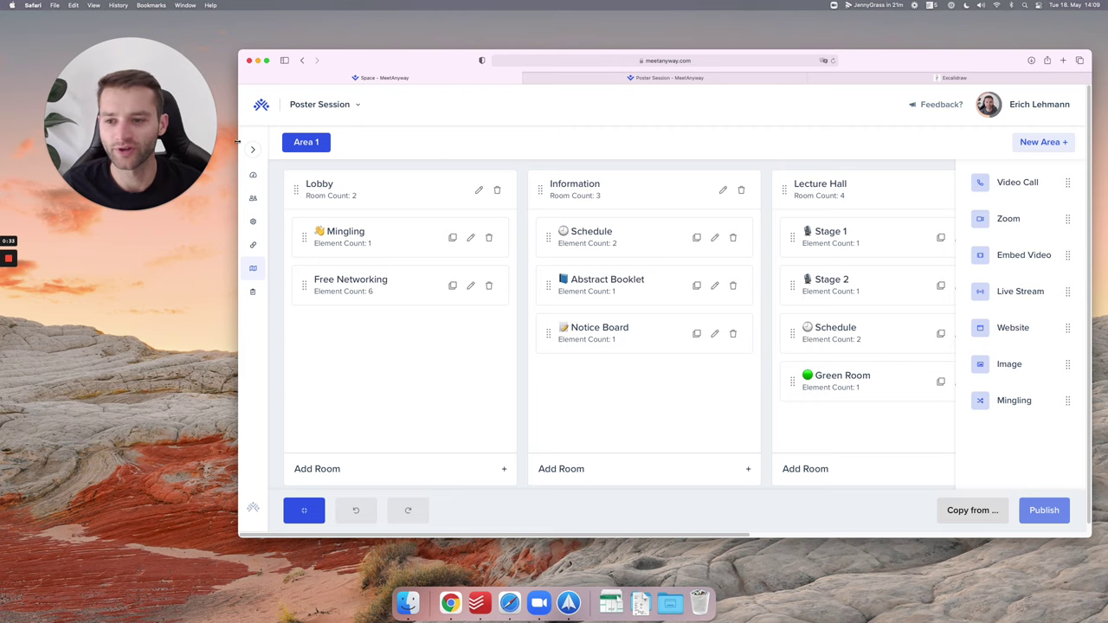
drag(237, 141, 321, 156)
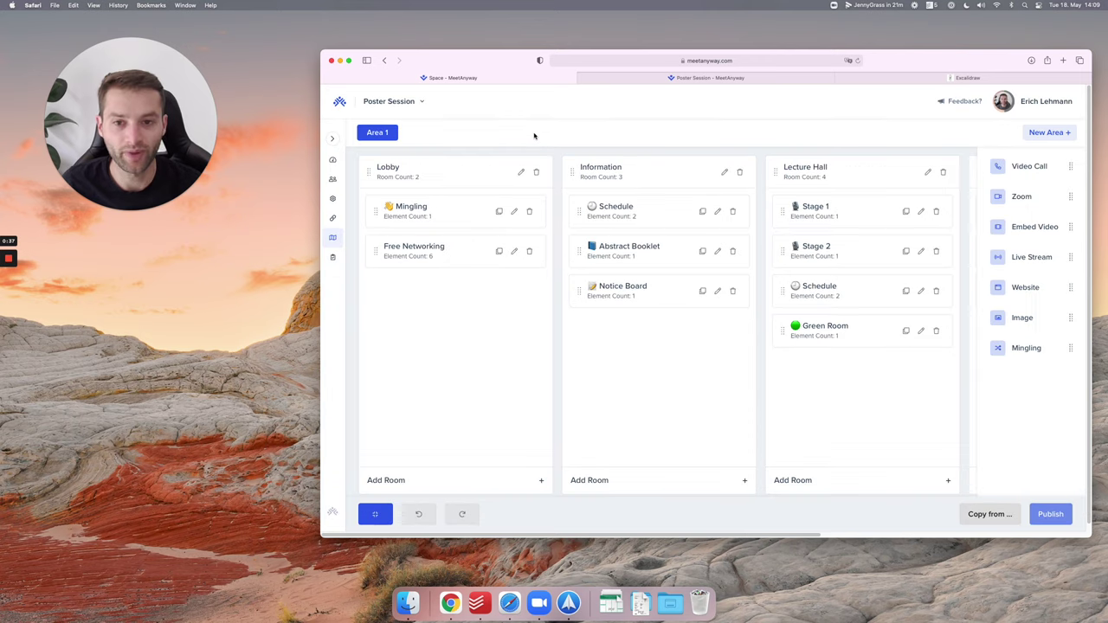
key(super+minus)
key(super+minus)
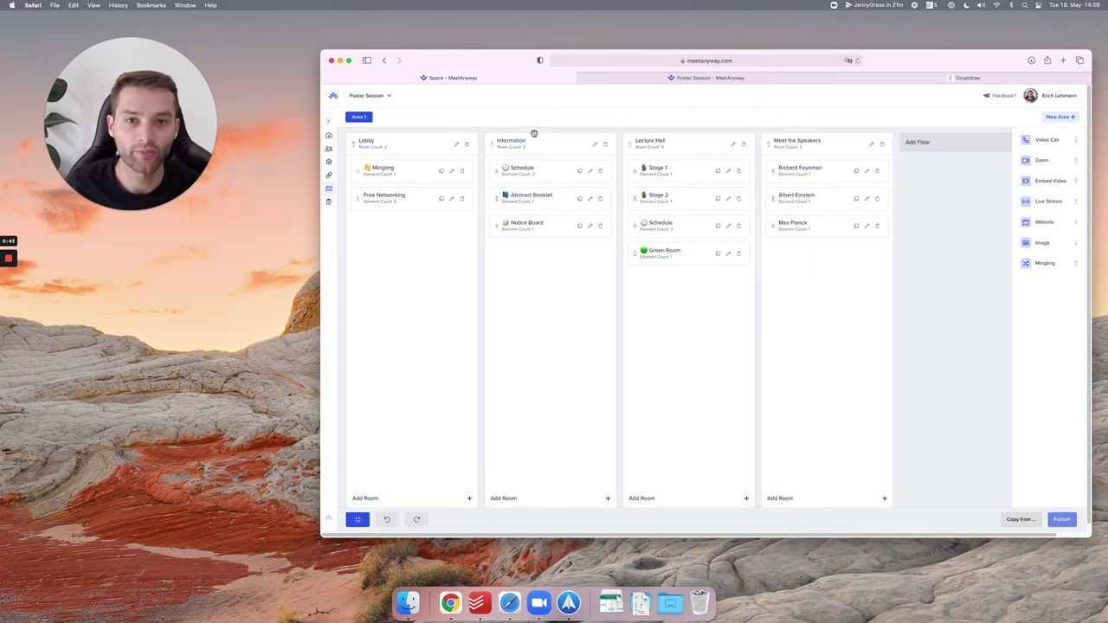
key(super+plus)
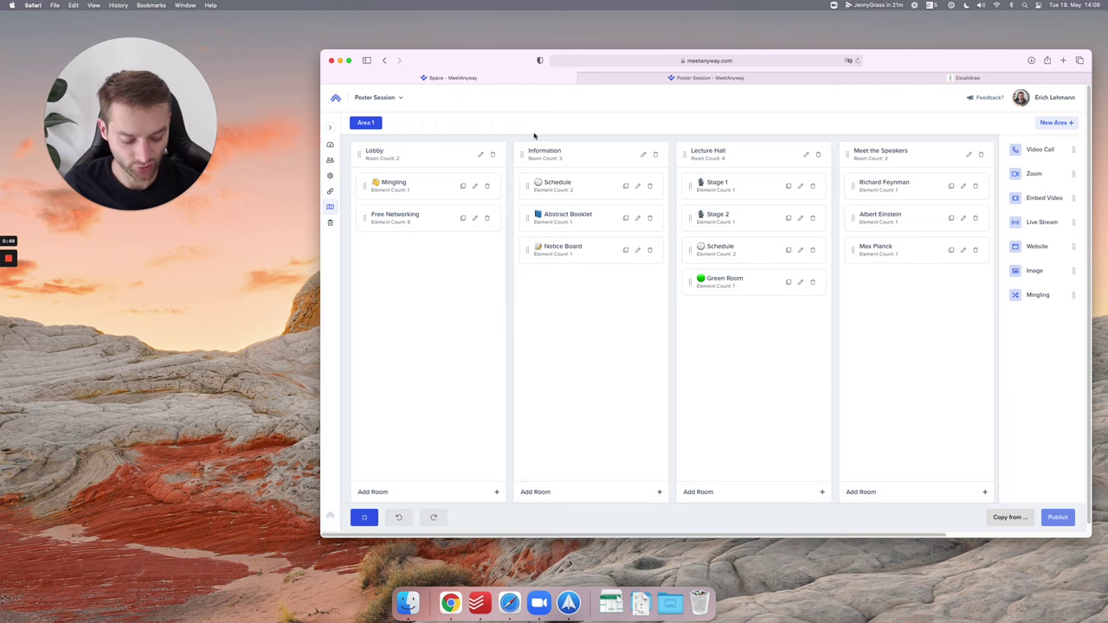
key(super+plus)
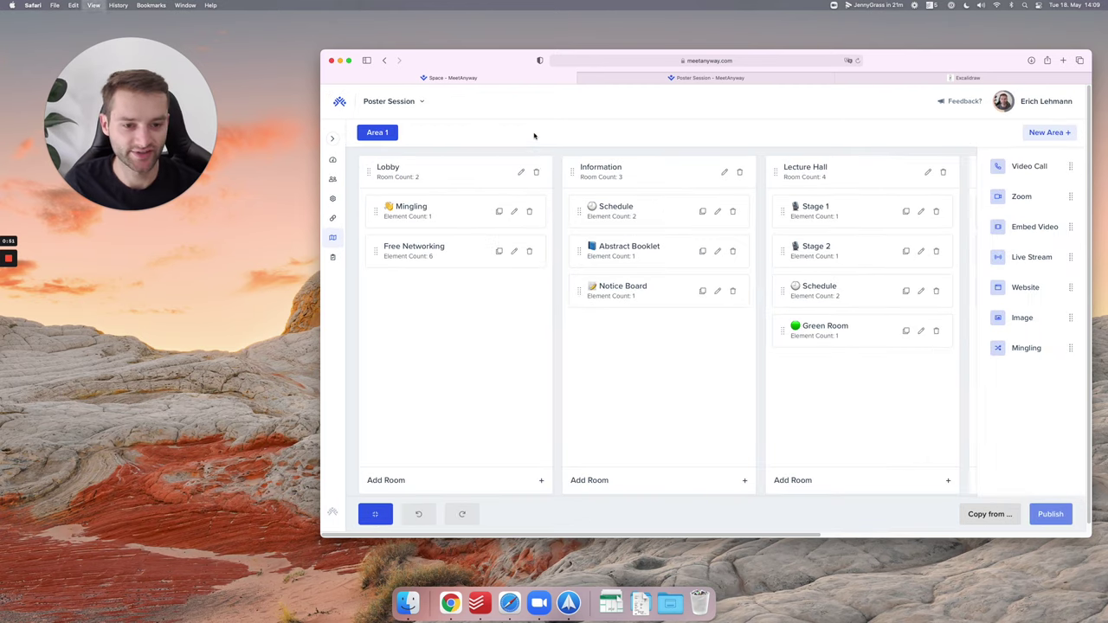
key(super+plus)
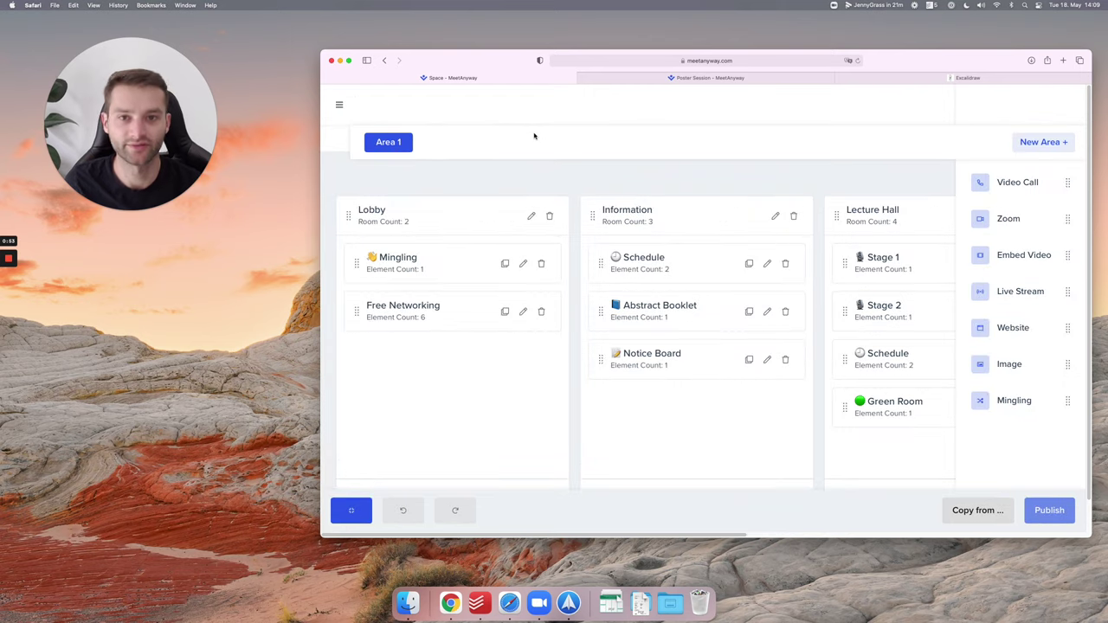
key(super+minus)
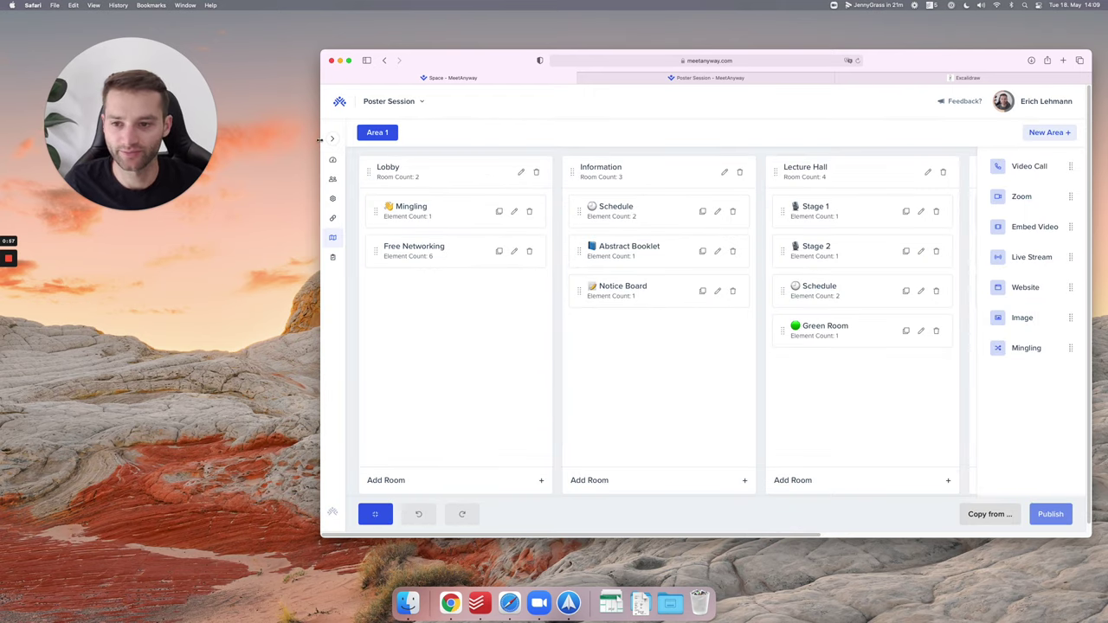
drag(322, 141, 251, 136)
drag(398, 58, 413, 46)
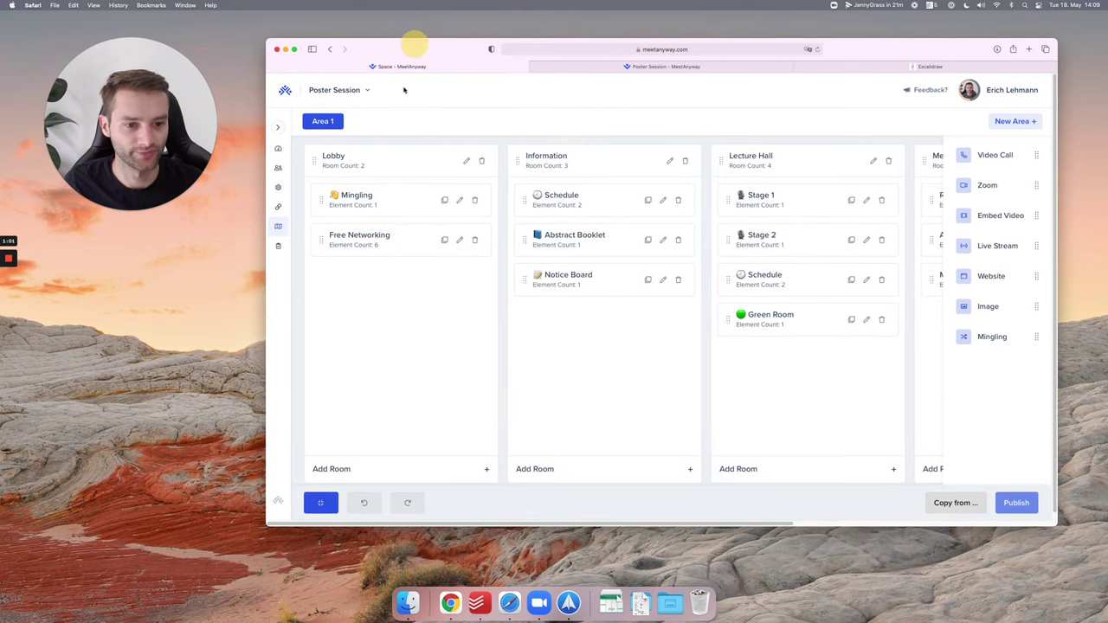
Add a new floor named "Poster Session" after the Meet the Speakers floor
drag(386, 523, 655, 520)
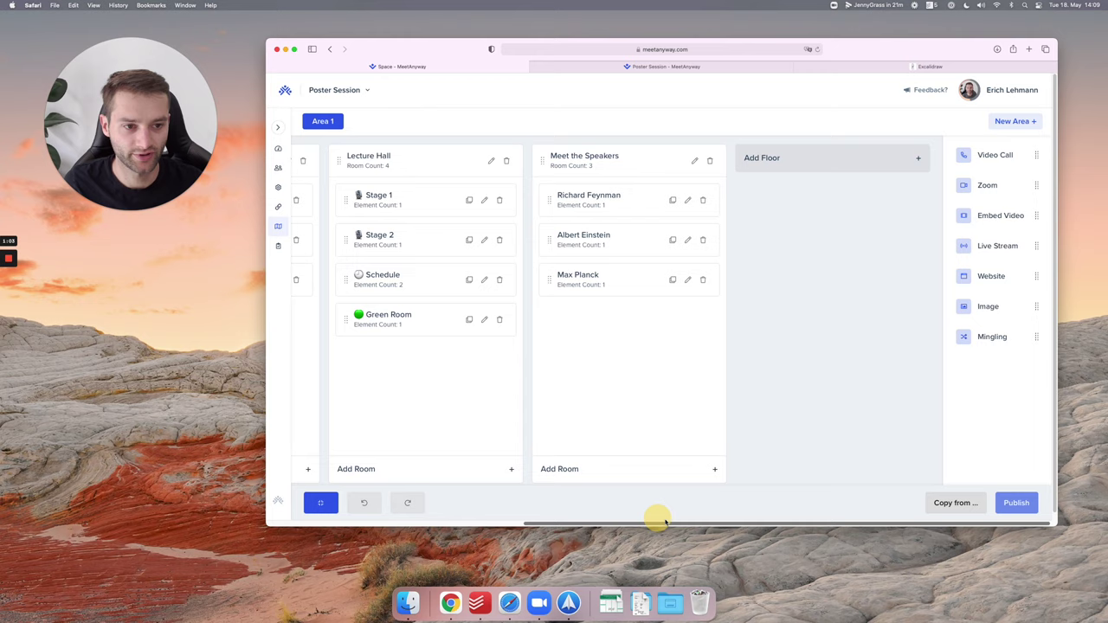
click(810, 163)
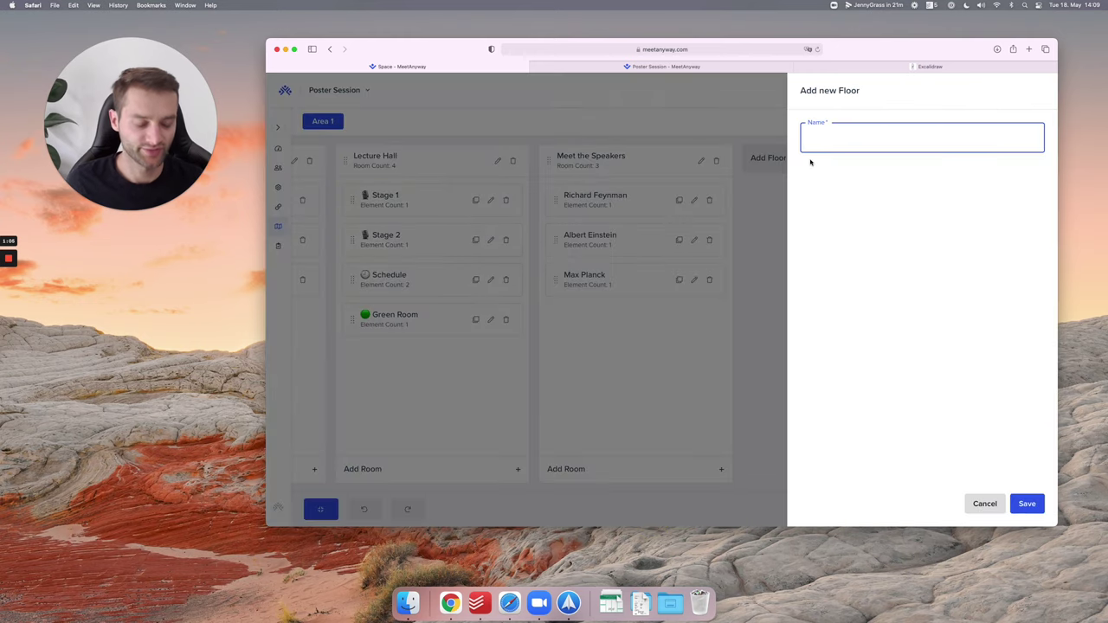
text(Poster Session)
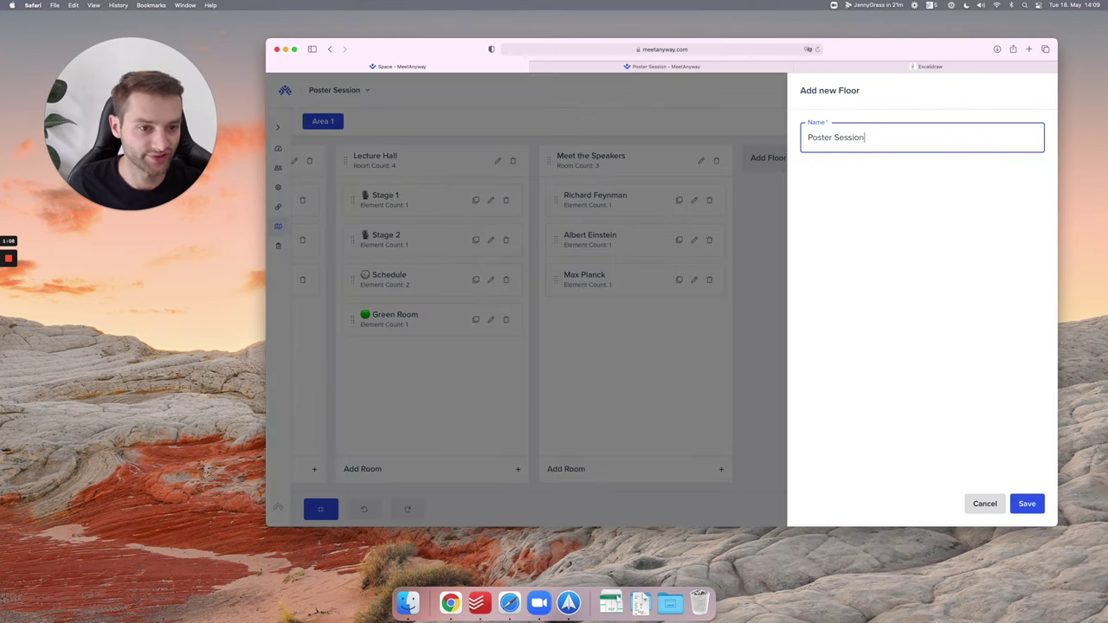
key(Return)
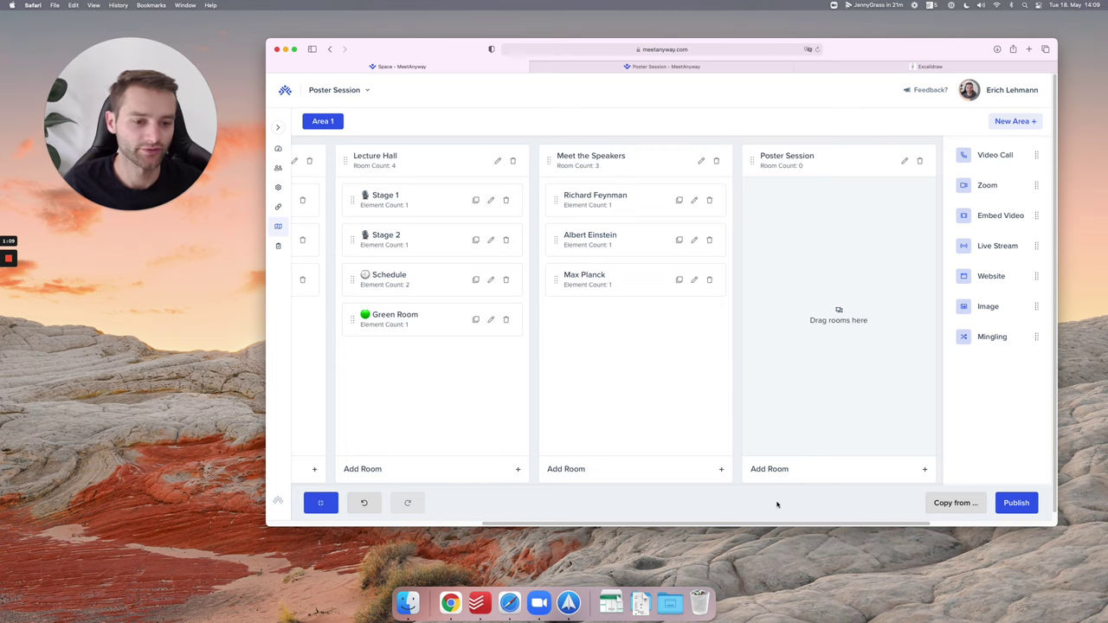
Start a new room on the Poster Session floor with the name "#1 | Presenter Name" and the subtitle "Project Name"
click(782, 477)
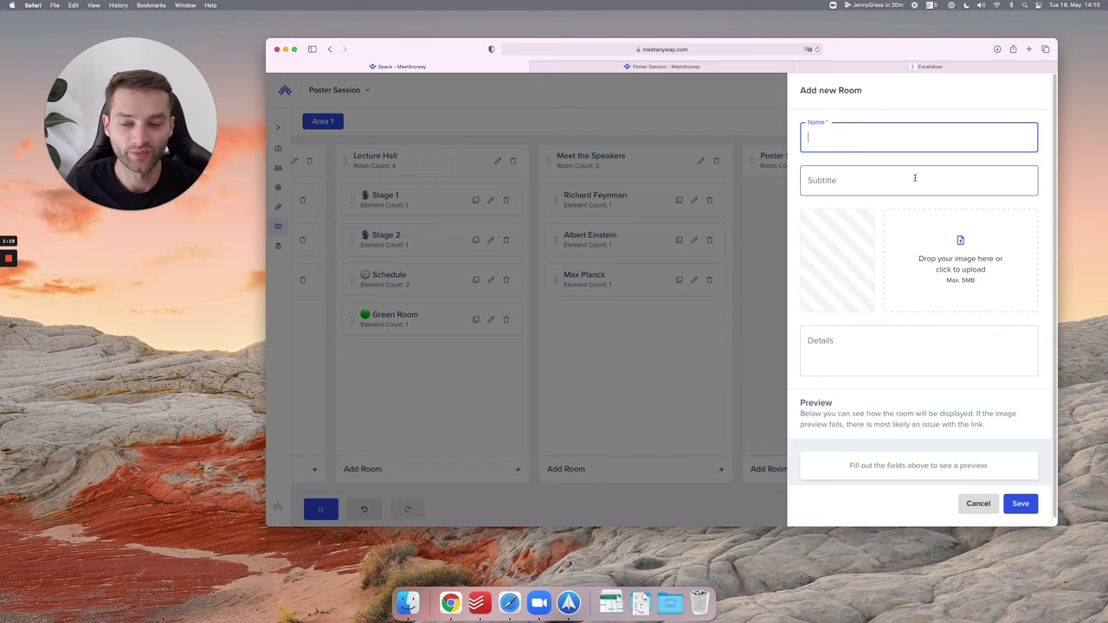
text(#^)
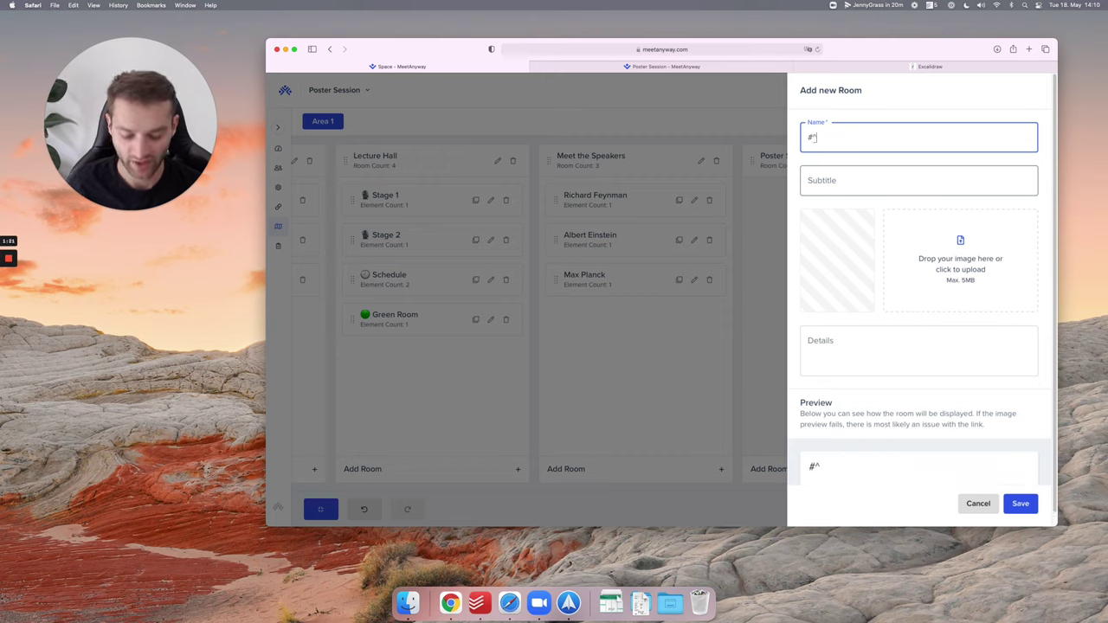
text(1 |)
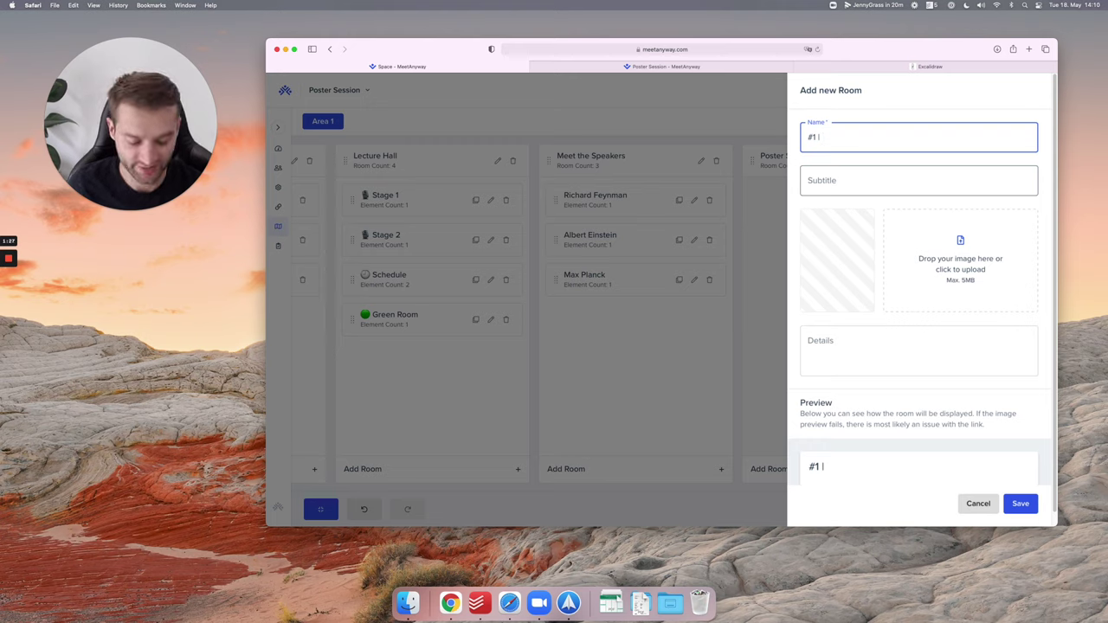
text(Presenter Name)
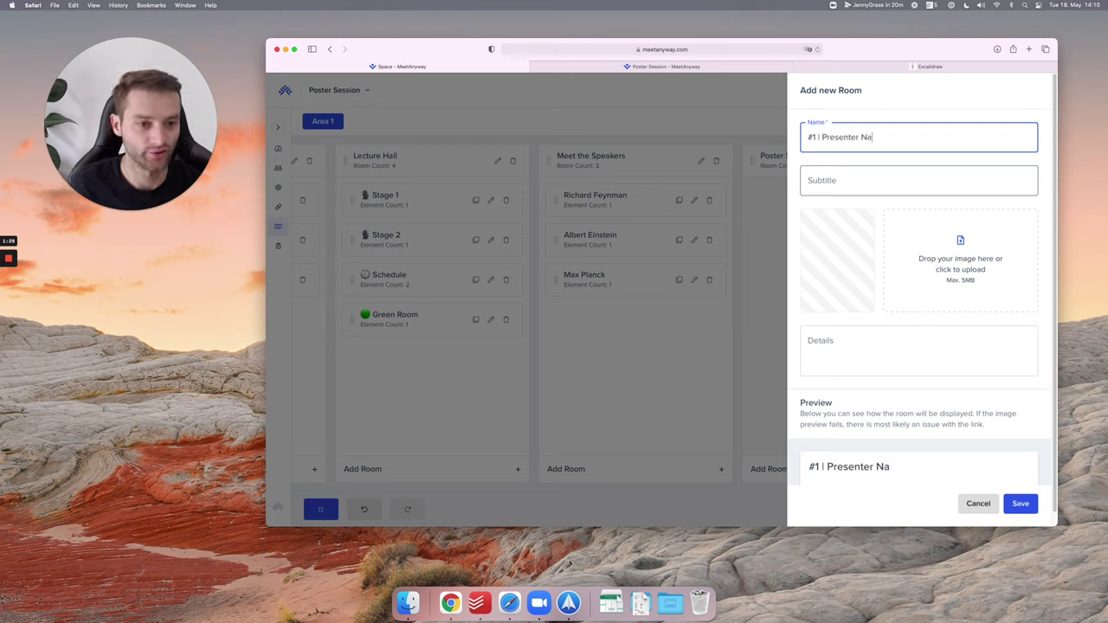
click(808, 180)
text(Project Name)
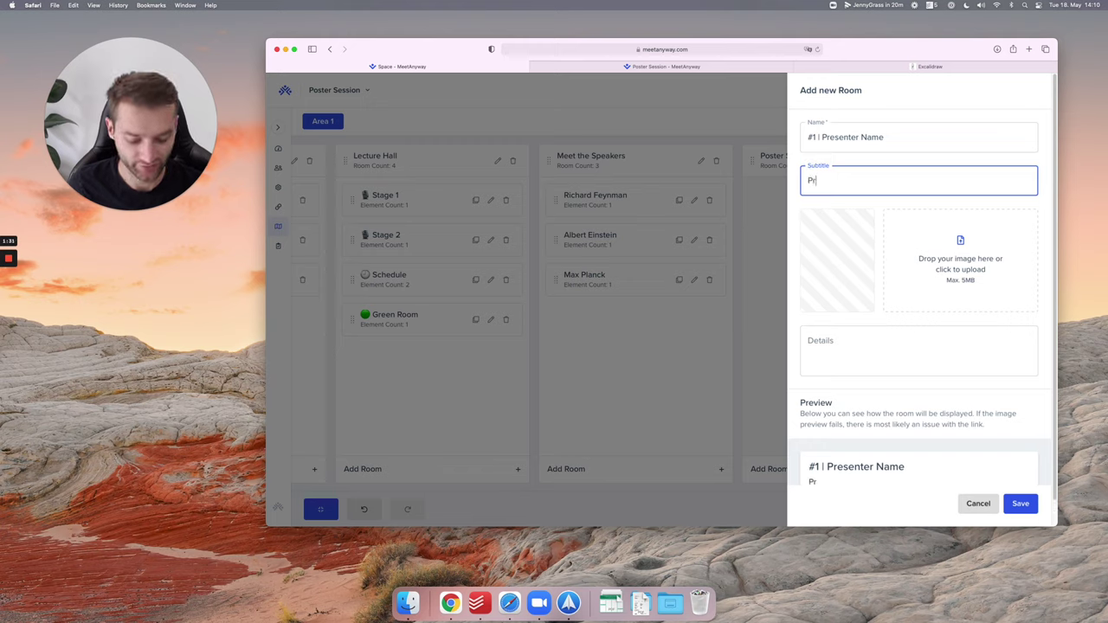
Enter "University Name" as the new room's details, leaving the image empty
key(Tab)
key(Tab)
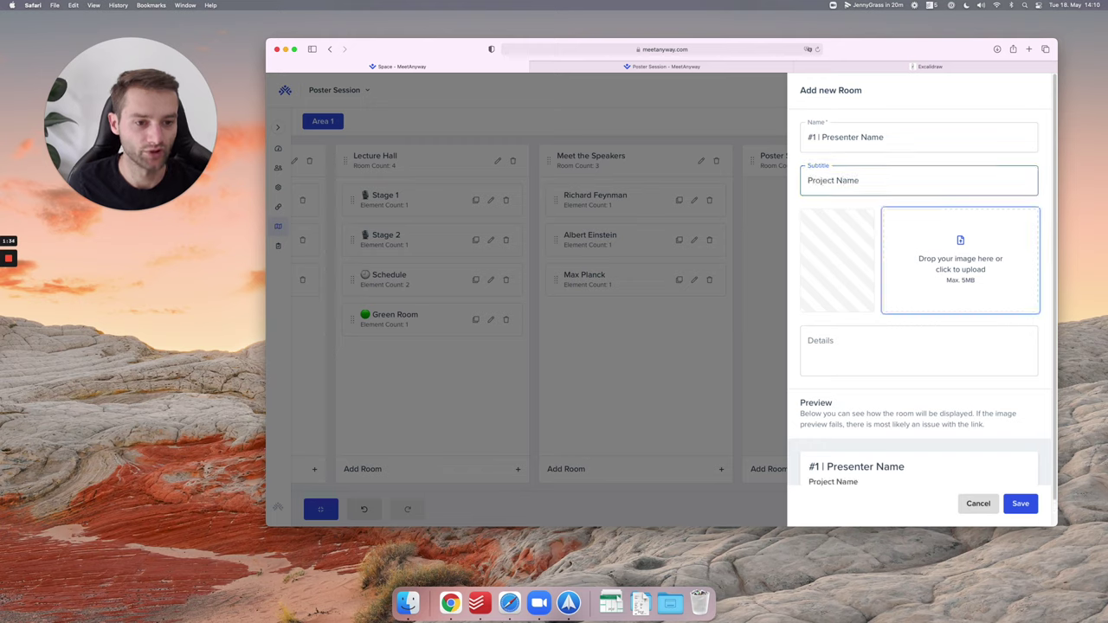
text(University nam)
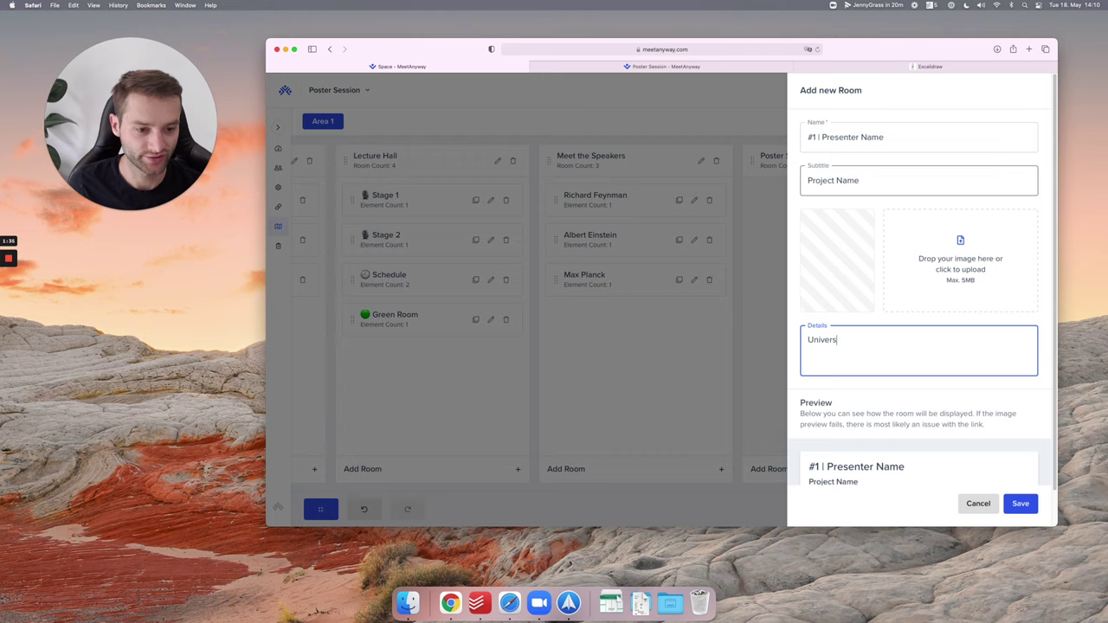
key(BackSpace)
key(BackSpace)
key(BackSpace)
text(Name)
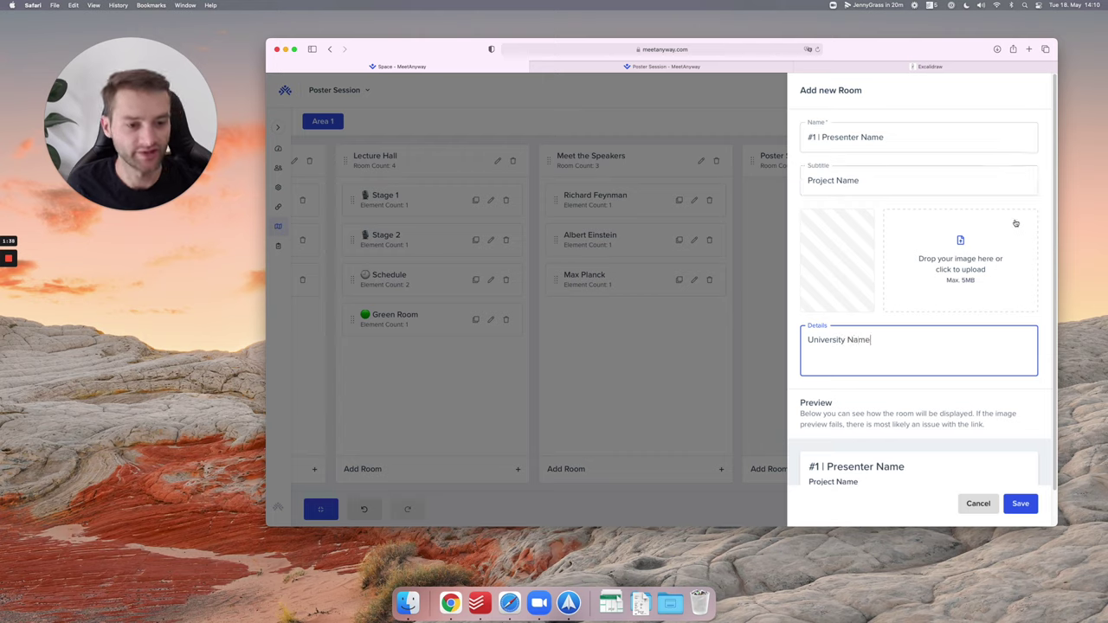
Check the room preview and save the new room, then expand all rooms to show their elements
scroll(845, 477, down, 1)
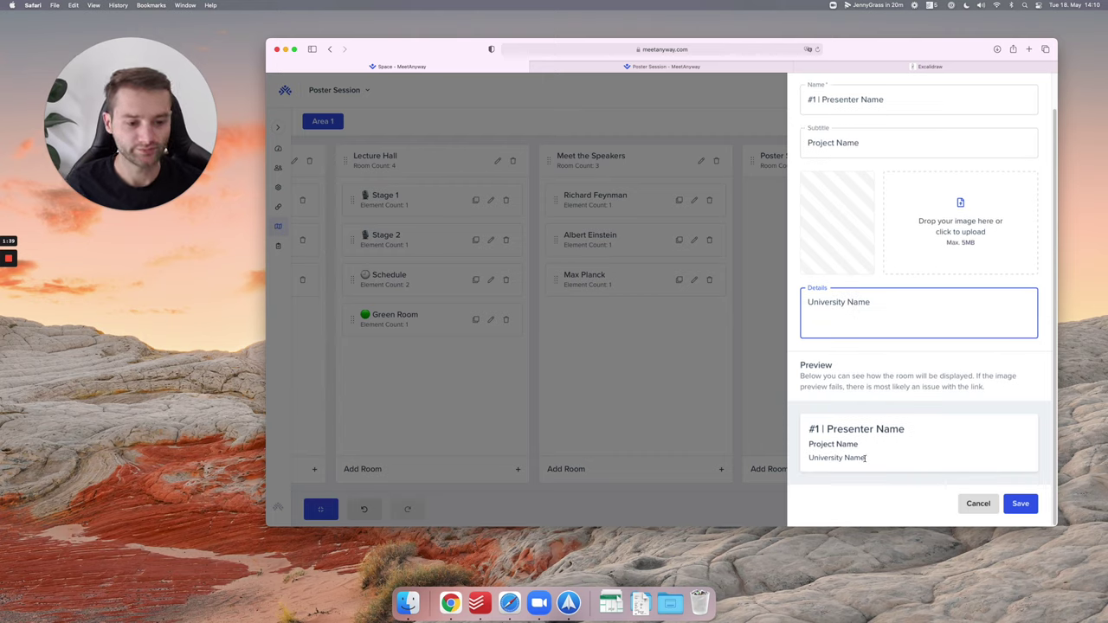
drag(860, 472, 804, 407)
click(917, 450)
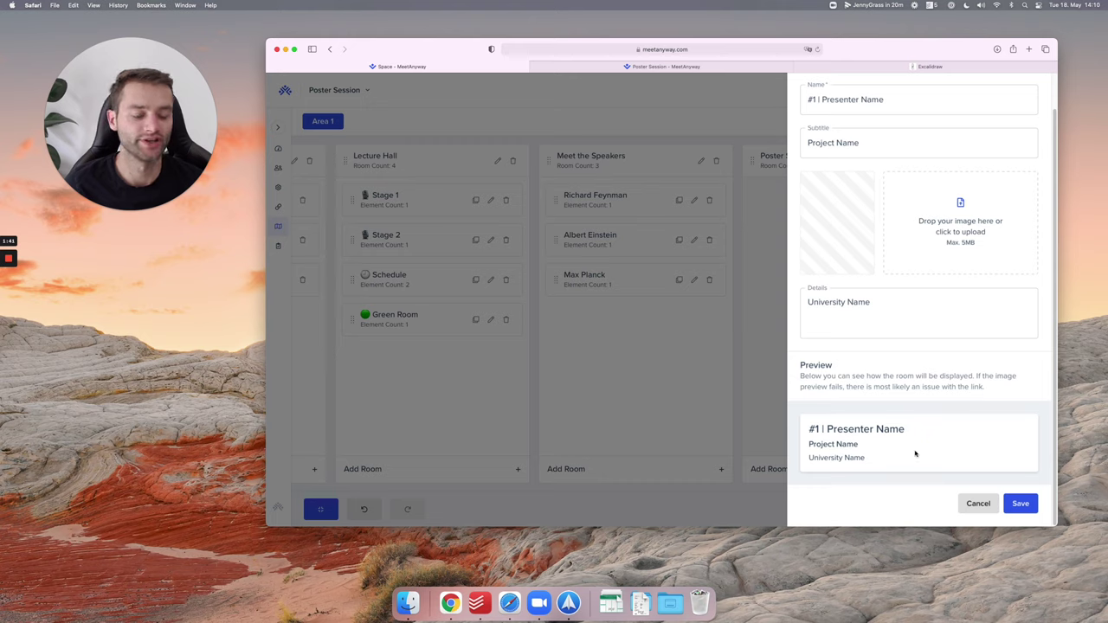
scroll(918, 463, up, 1)
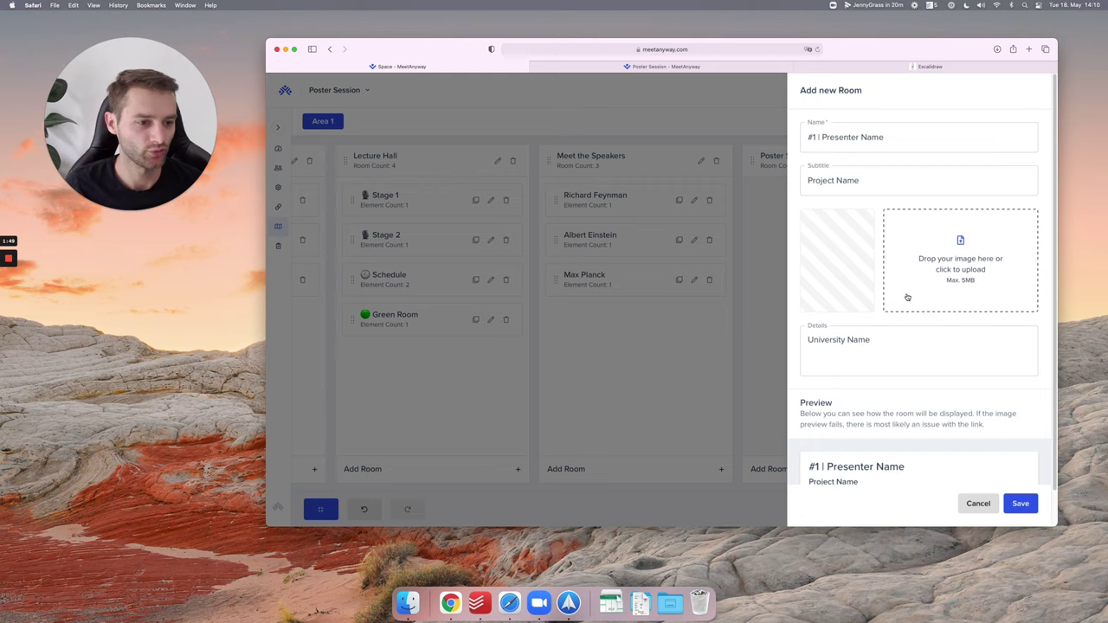
click(1020, 503)
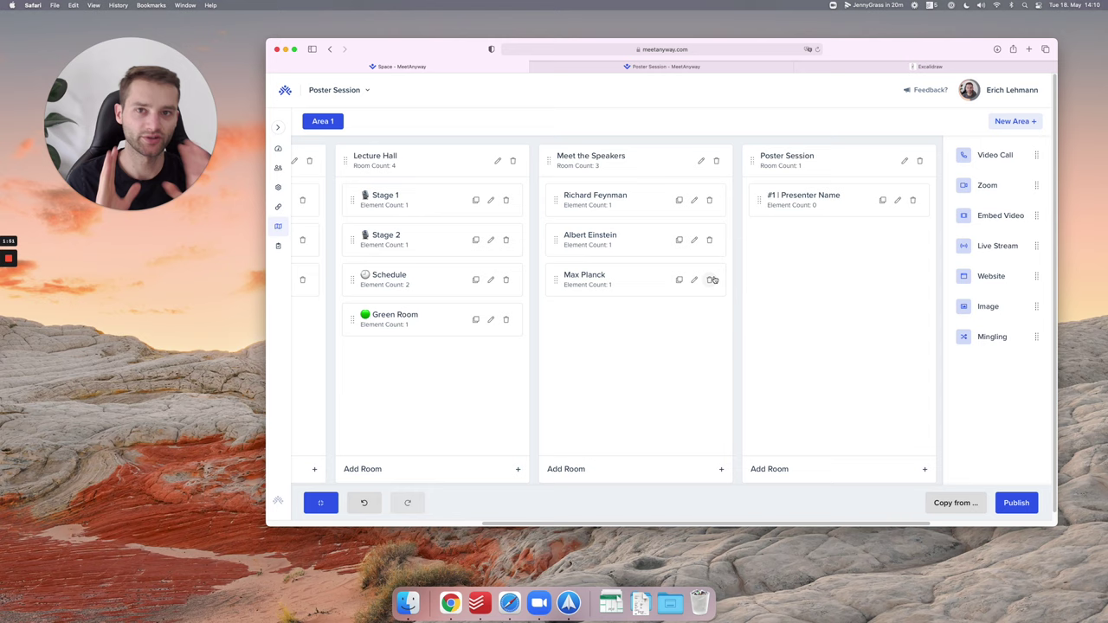
click(321, 503)
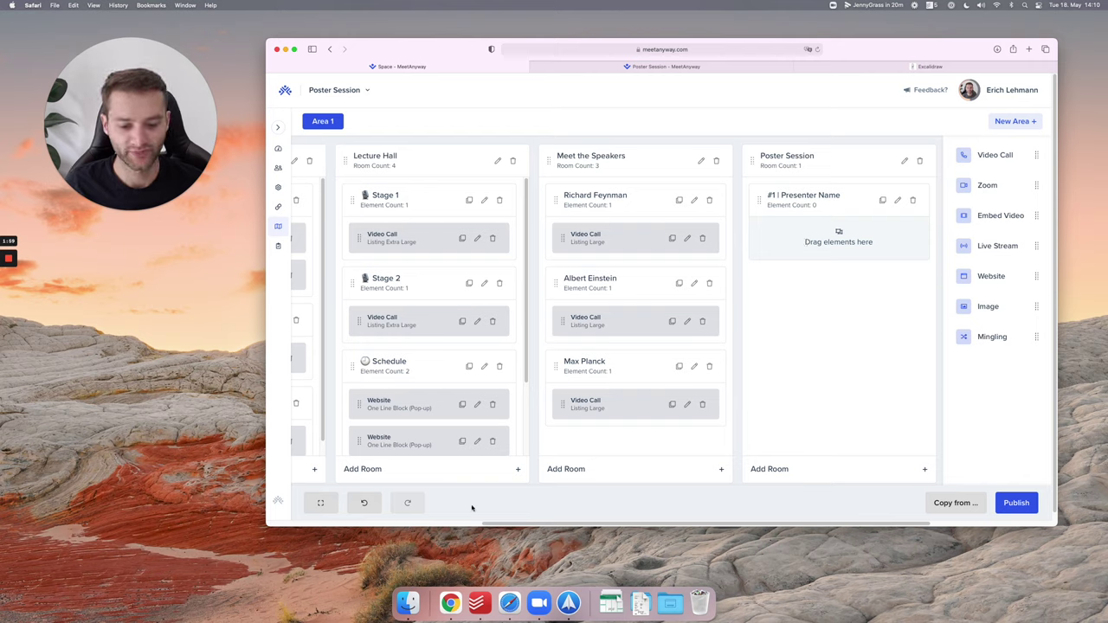
Open the philosophicalseafoam_48x36 PDF poster from Downloads in Preview and shrink its window so the Poster Session floor stays in view
click(610, 603)
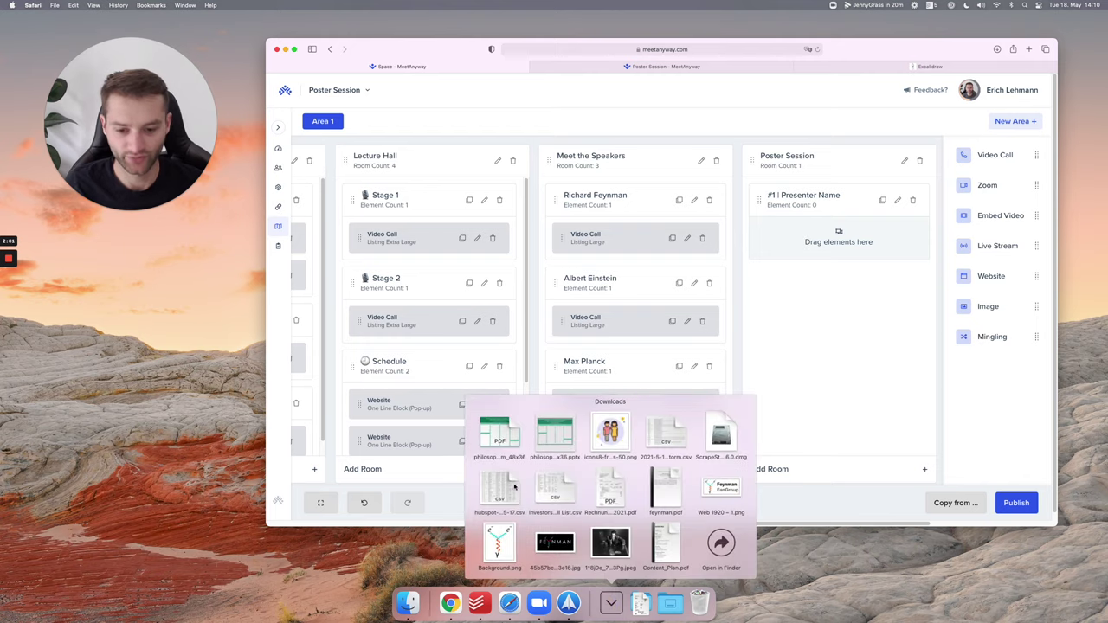
click(501, 439)
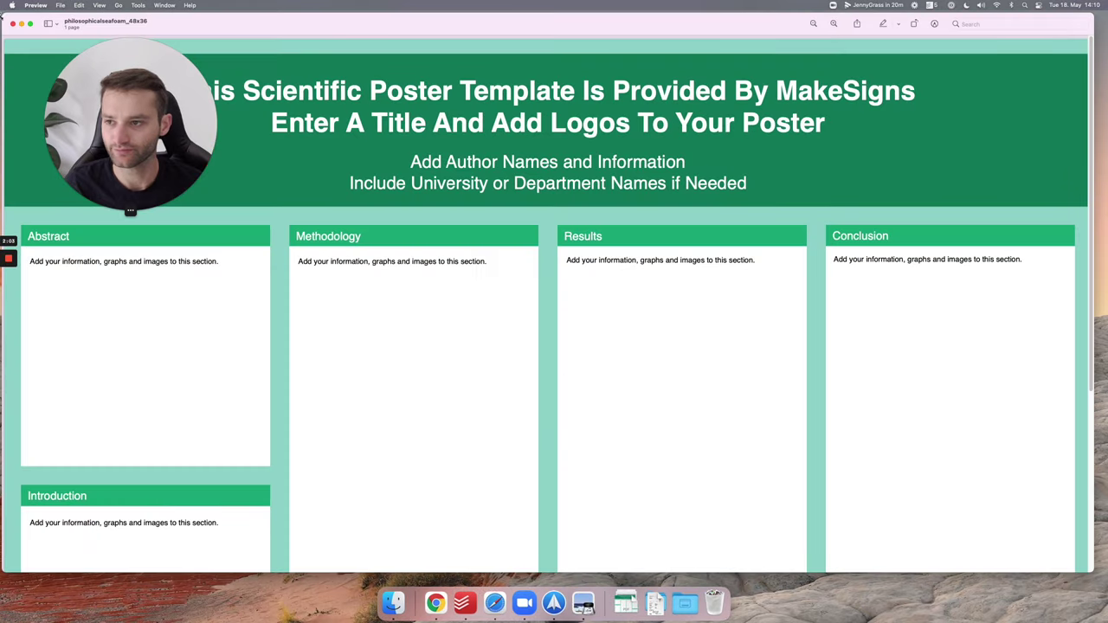
drag(488, 23, 597, 56)
drag(773, 67, 422, 58)
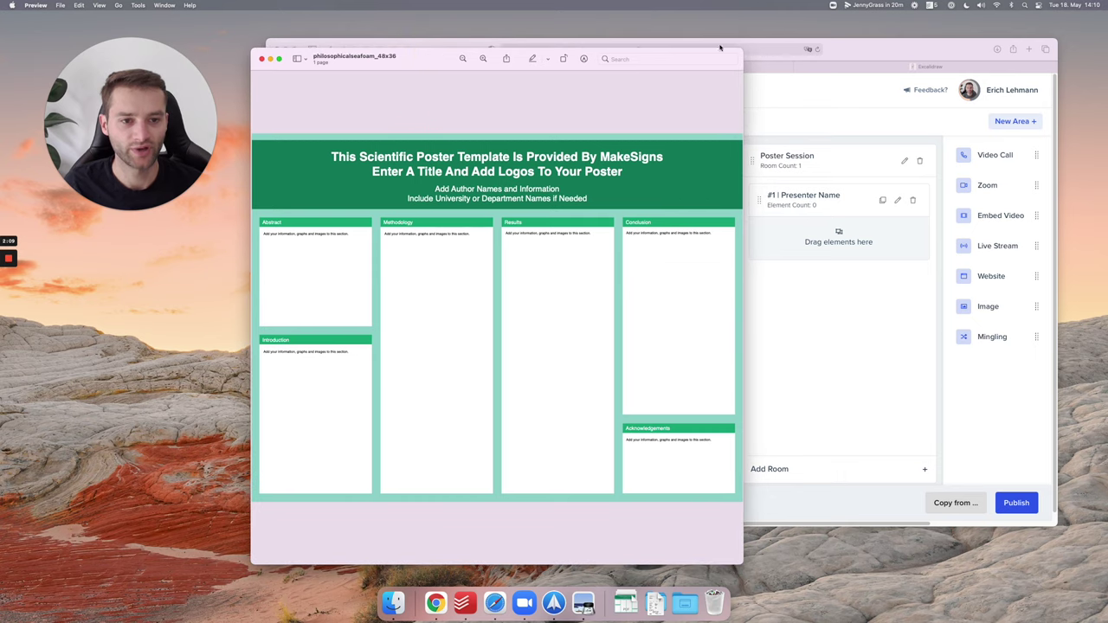
drag(719, 48, 722, 161)
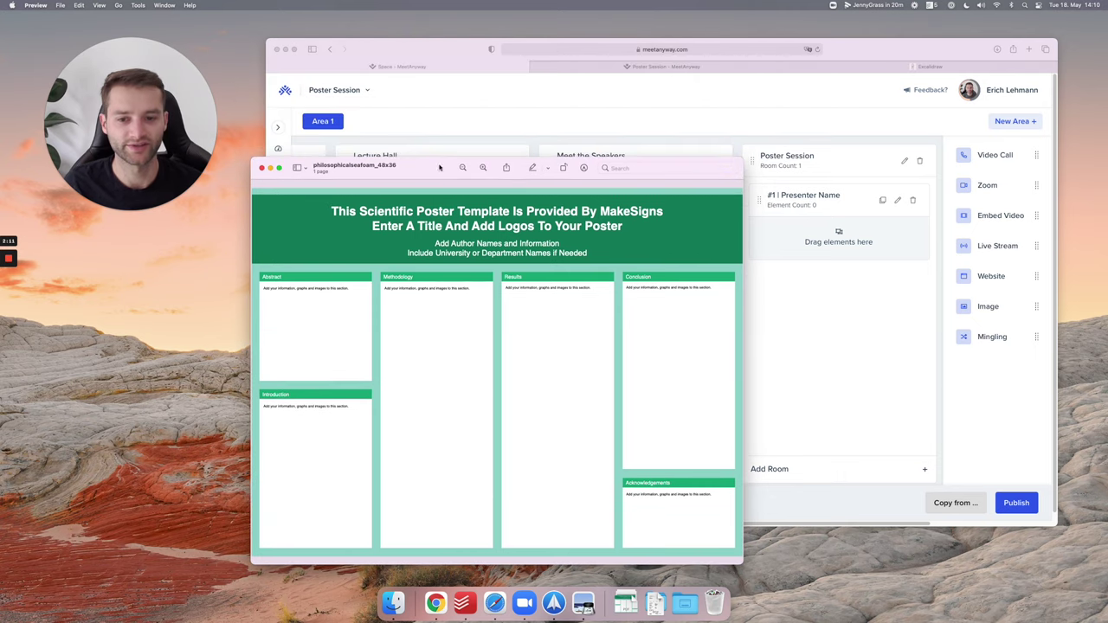
drag(439, 167, 419, 92)
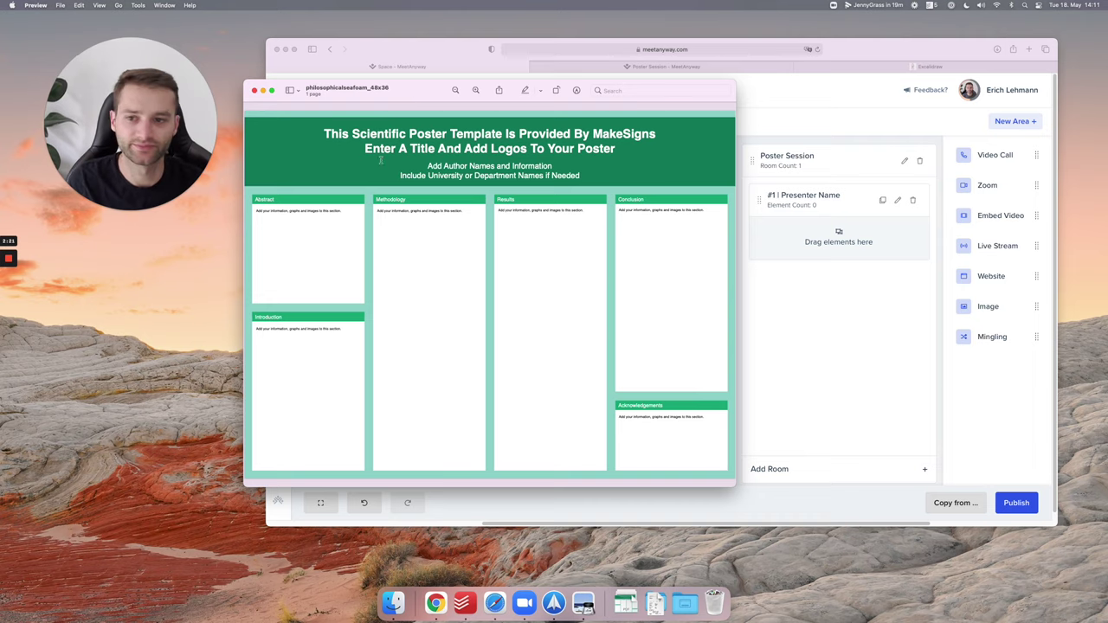
Add a Website element to the "#1 | Presenter Name" room and open the file uploader for embedding a PDF
click(869, 331)
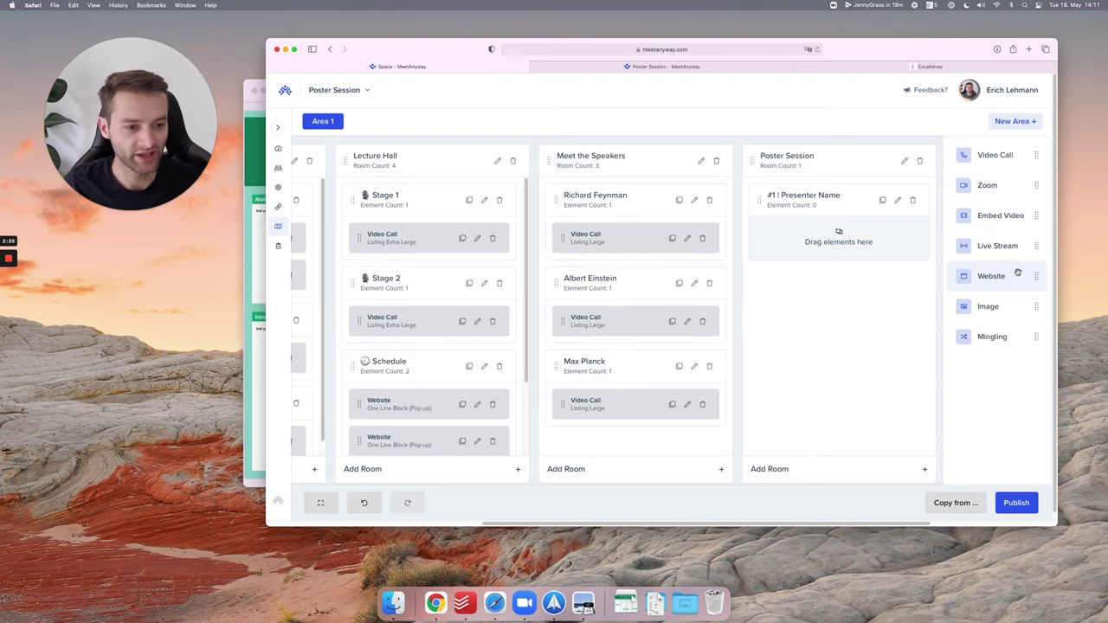
drag(1017, 272, 836, 232)
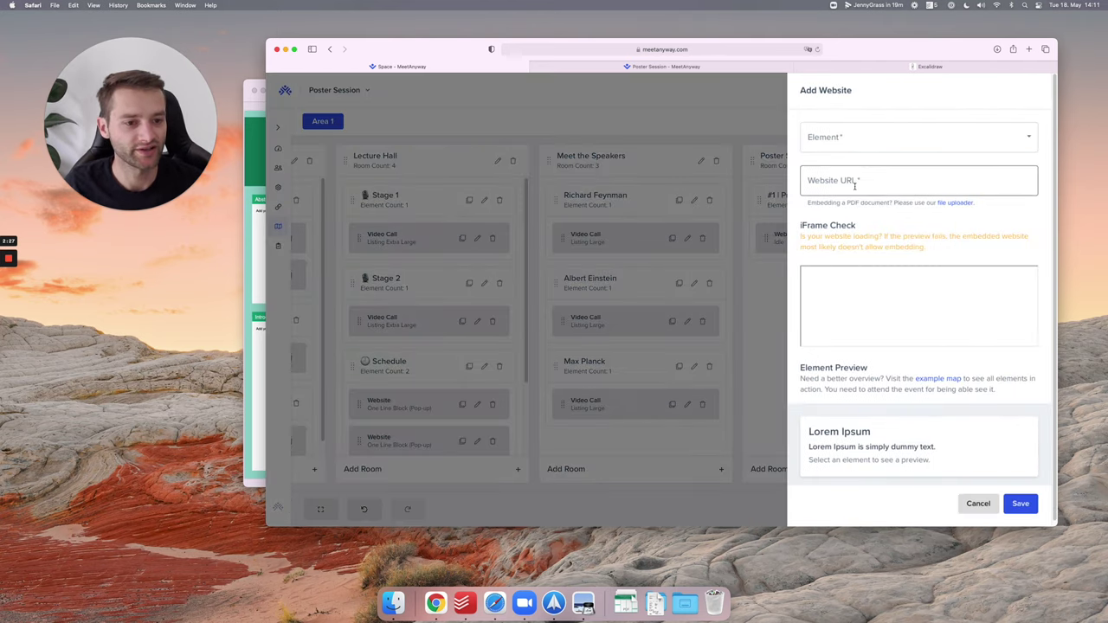
click(962, 203)
key(super+Tab)
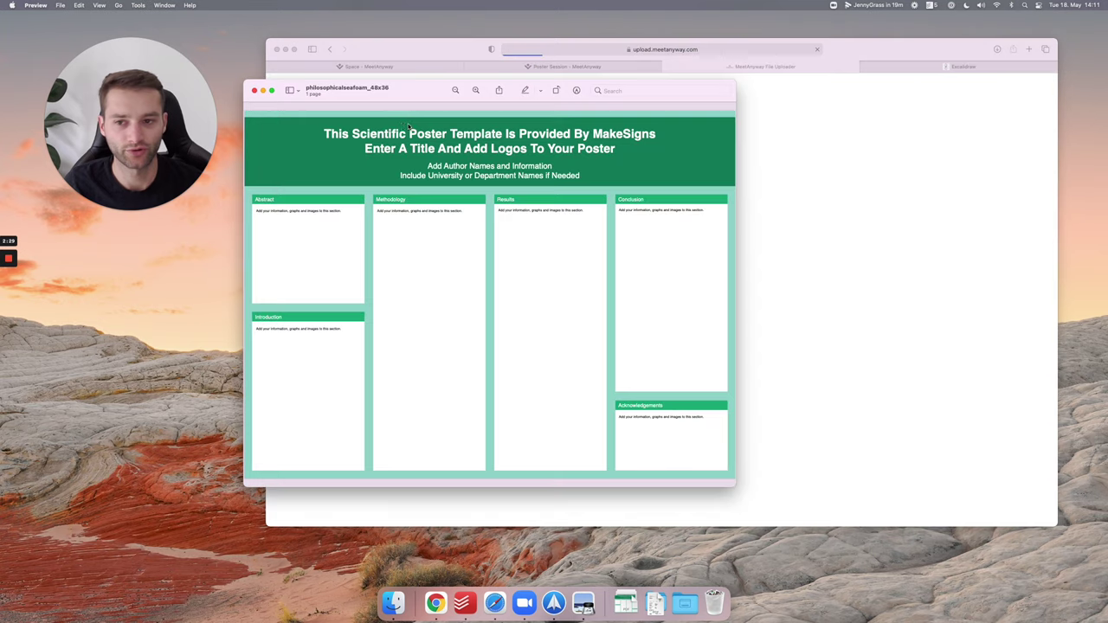
click(739, 279)
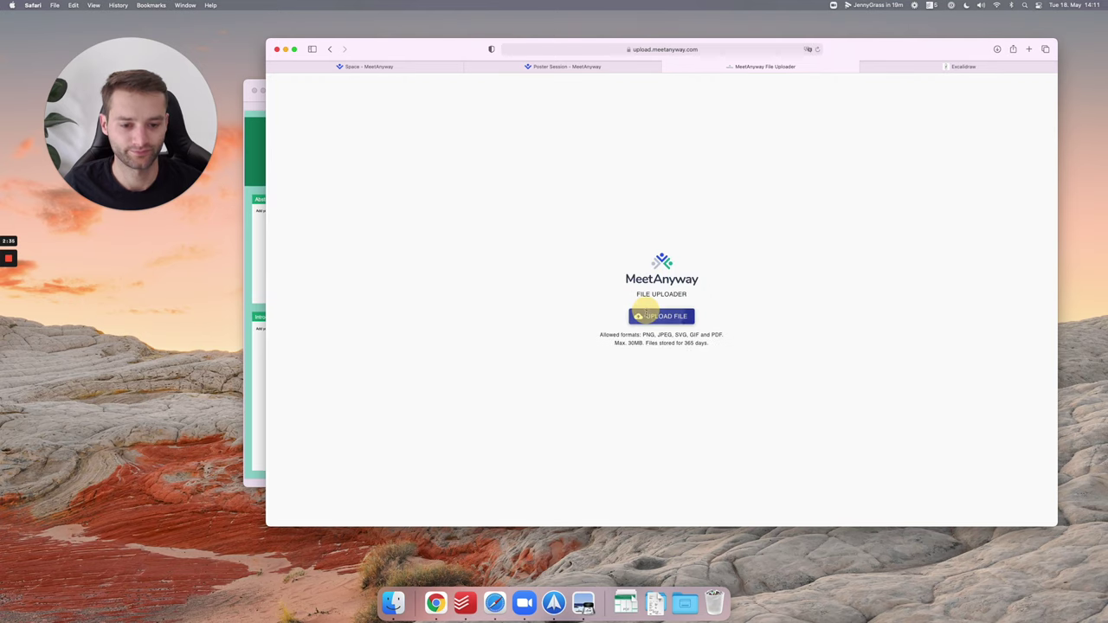
Upload philosophicalseafoam_48x36.pdf from Downloads to the MeetAnyway File Uploader and copy the resulting file URL
click(663, 317)
click(632, 603)
drag(676, 492, 748, 259)
click(798, 361)
click(638, 298)
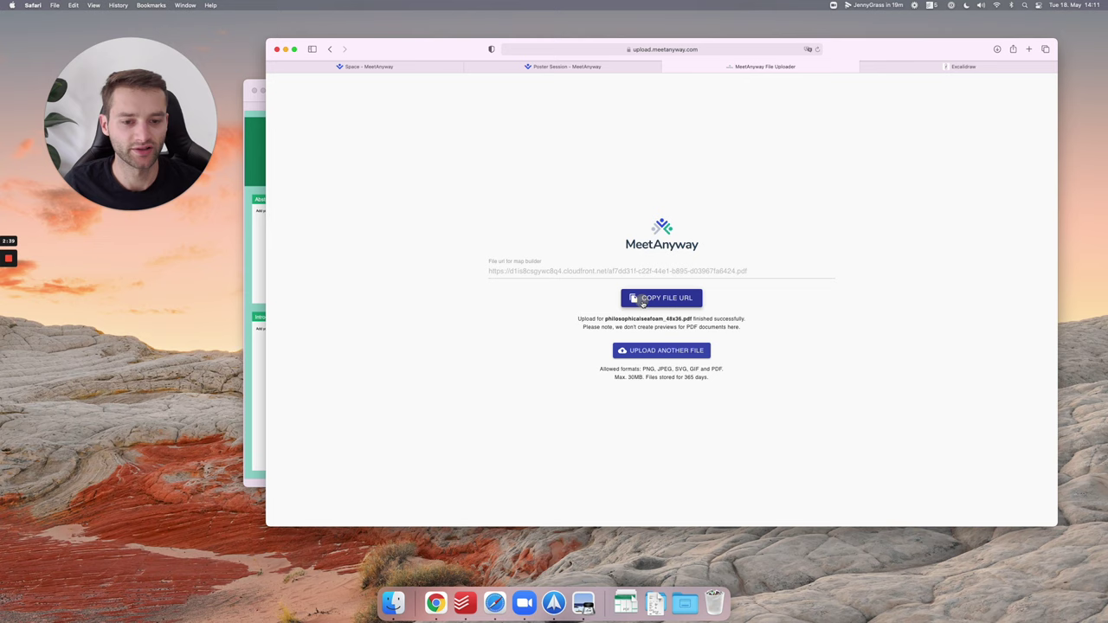
Paste the PDF's URL into the Website element, choose One Line Block (Pop-up), name it "View Poster" and save it
click(567, 67)
click(879, 180)
key(super+v)
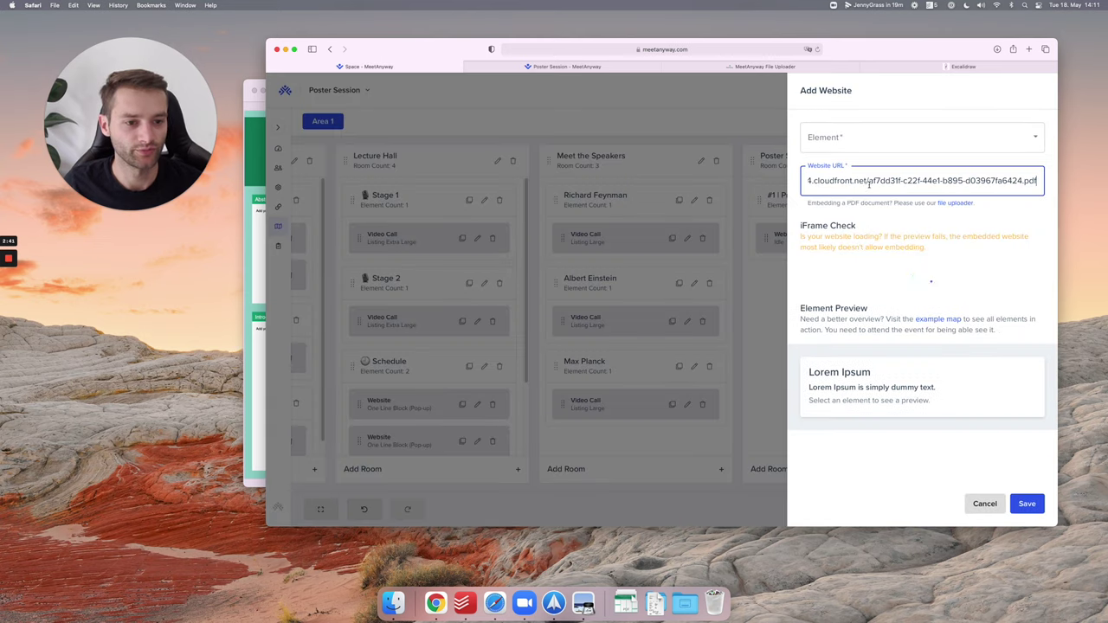
click(870, 146)
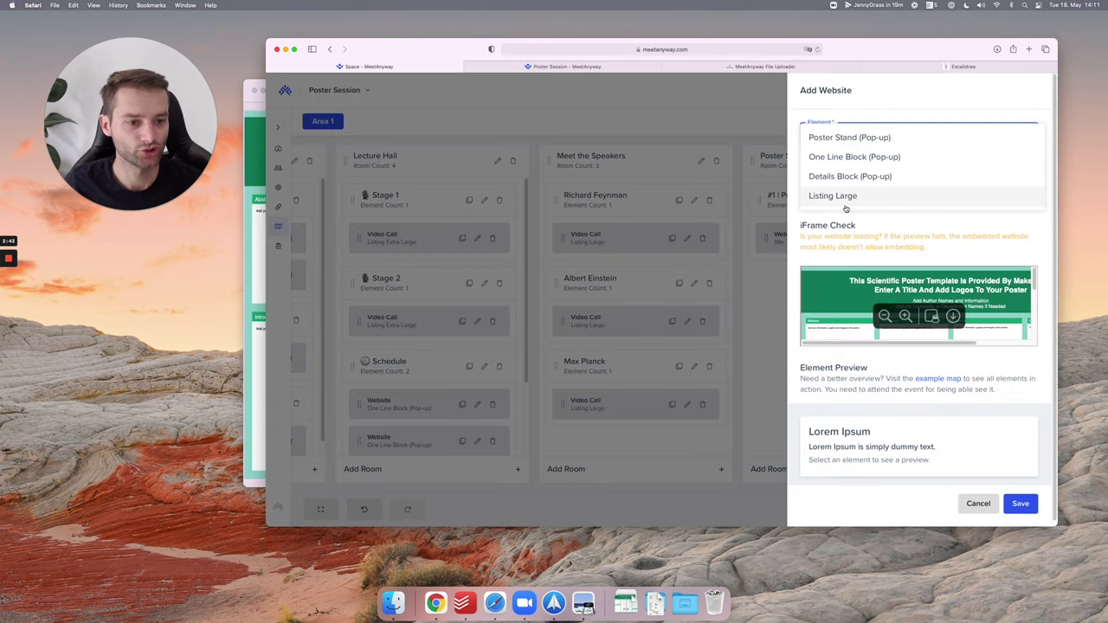
click(892, 157)
click(865, 235)
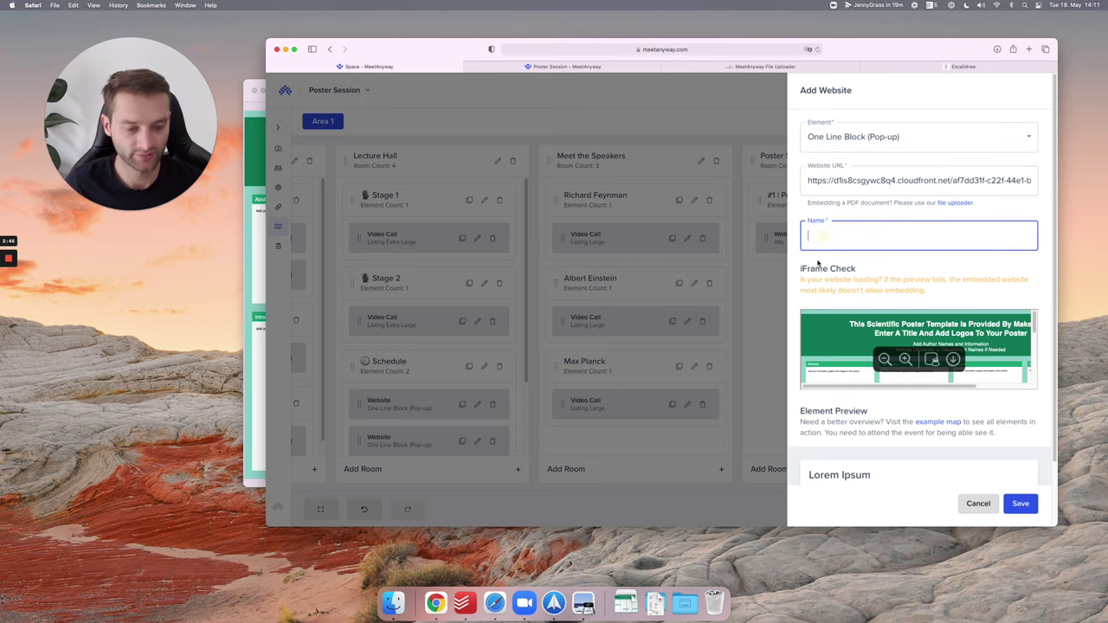
text(View Poster)
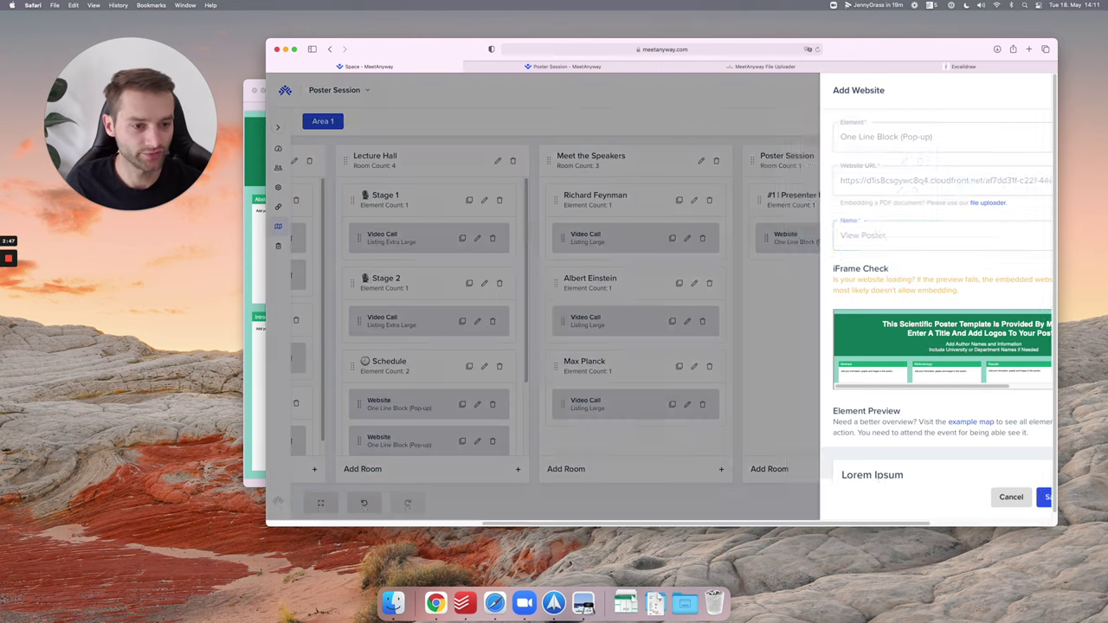
key(Return)
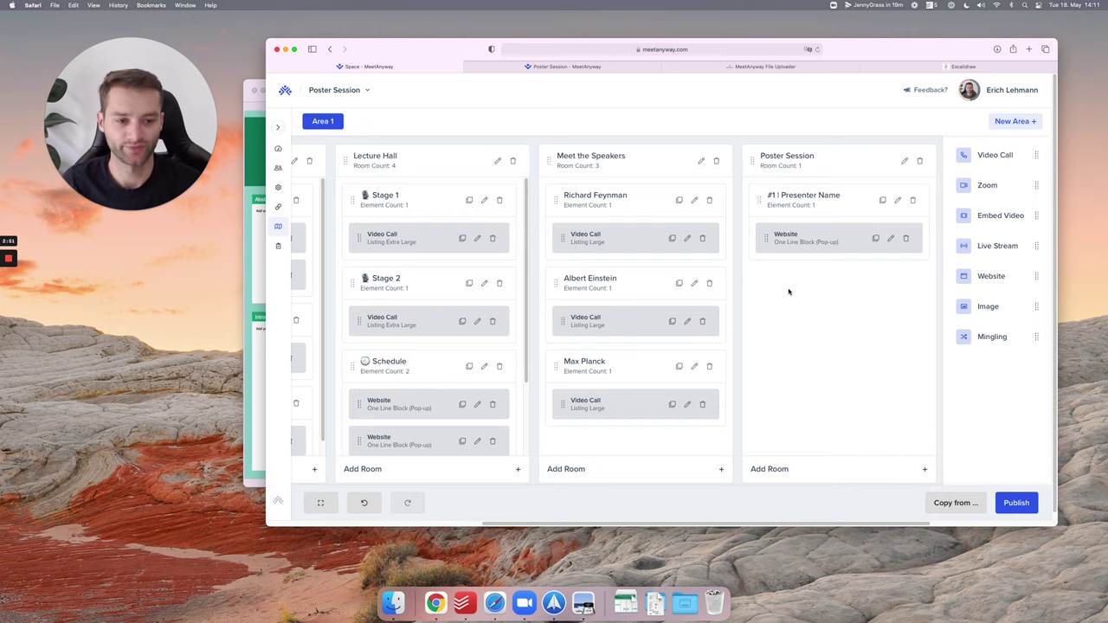
Publish the space with the poster link, refresh the attendee event page and close the file uploader tab
click(1016, 502)
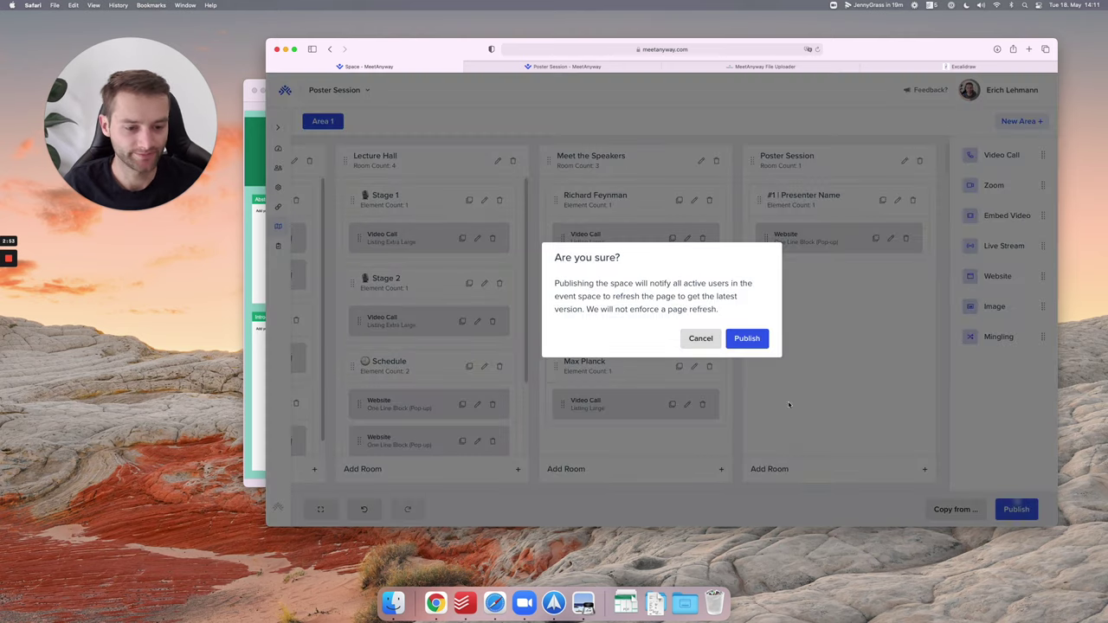
click(758, 339)
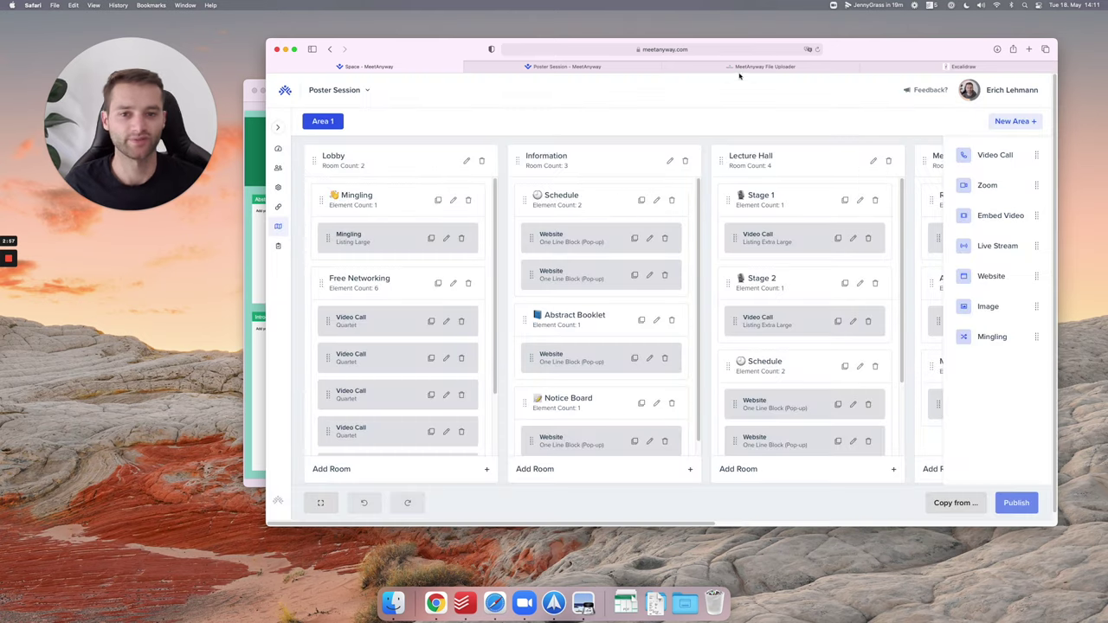
click(551, 67)
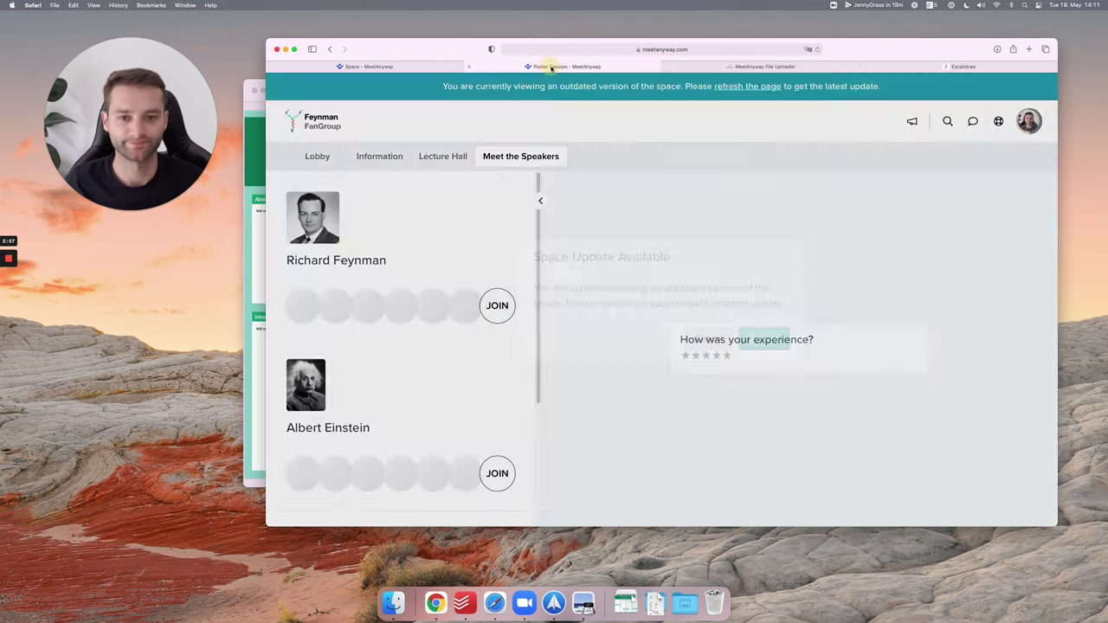
click(773, 339)
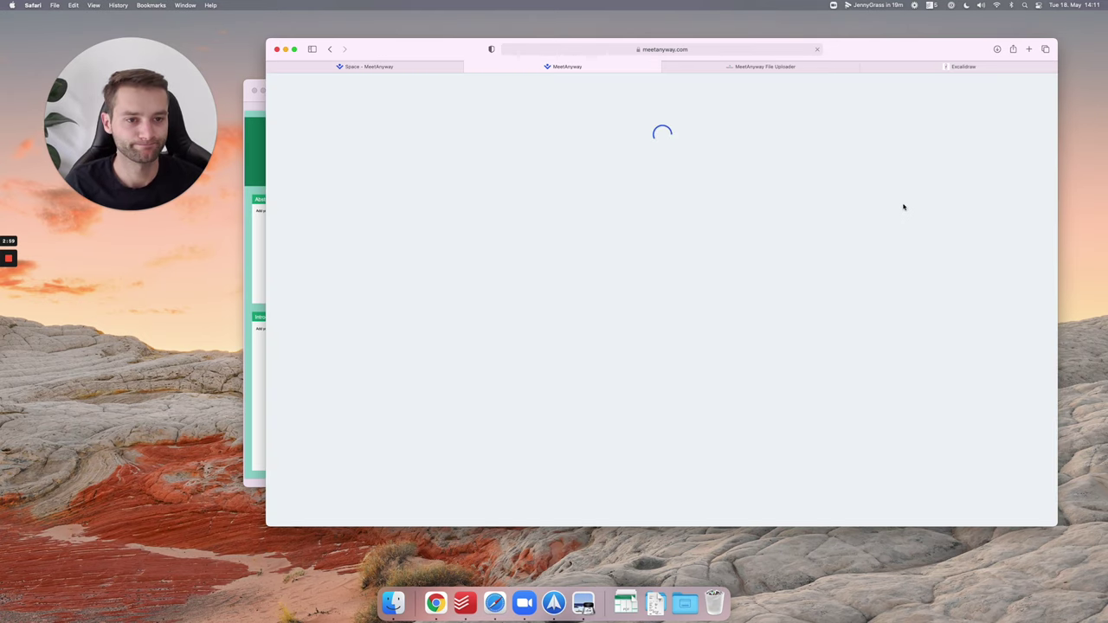
click(668, 68)
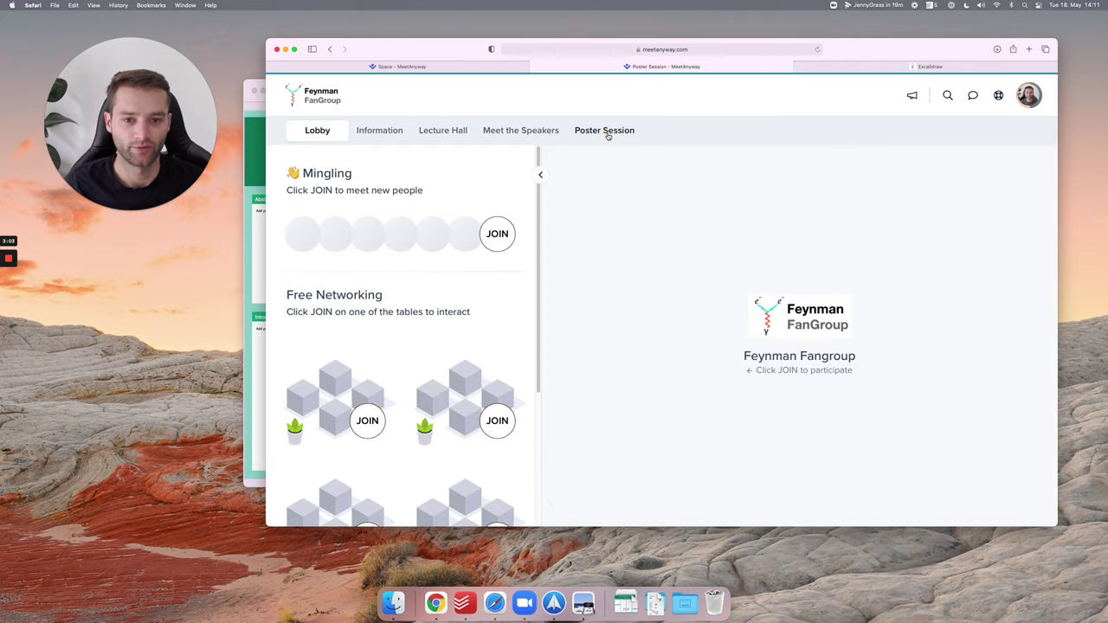
Open the View Poster pop-up on the Poster Session floor to check the embedded PDF, and close it
click(606, 132)
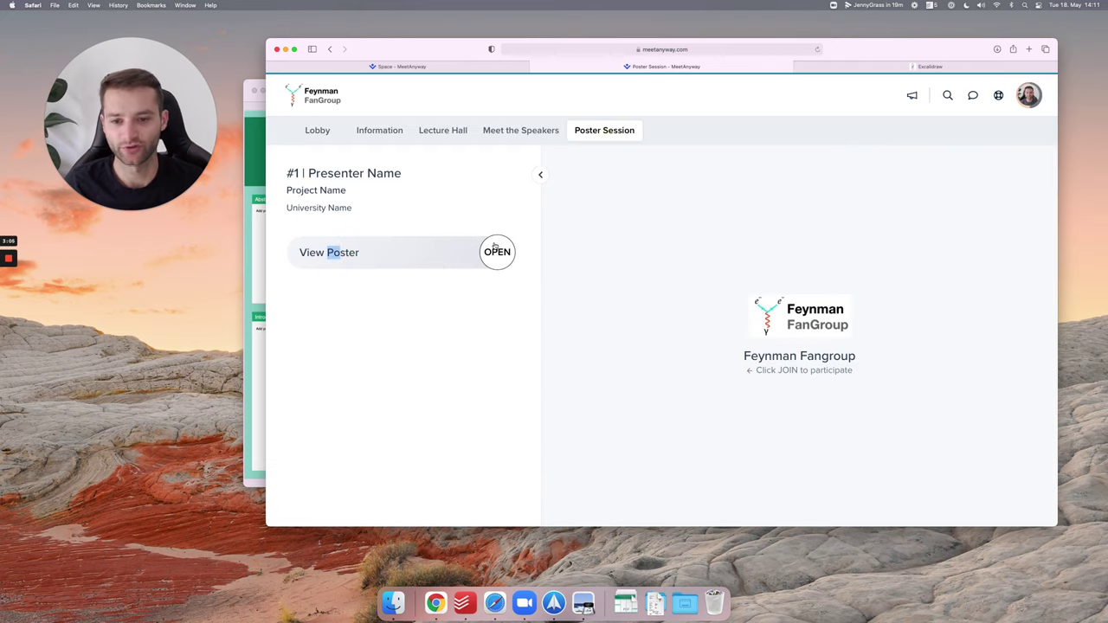
click(334, 252)
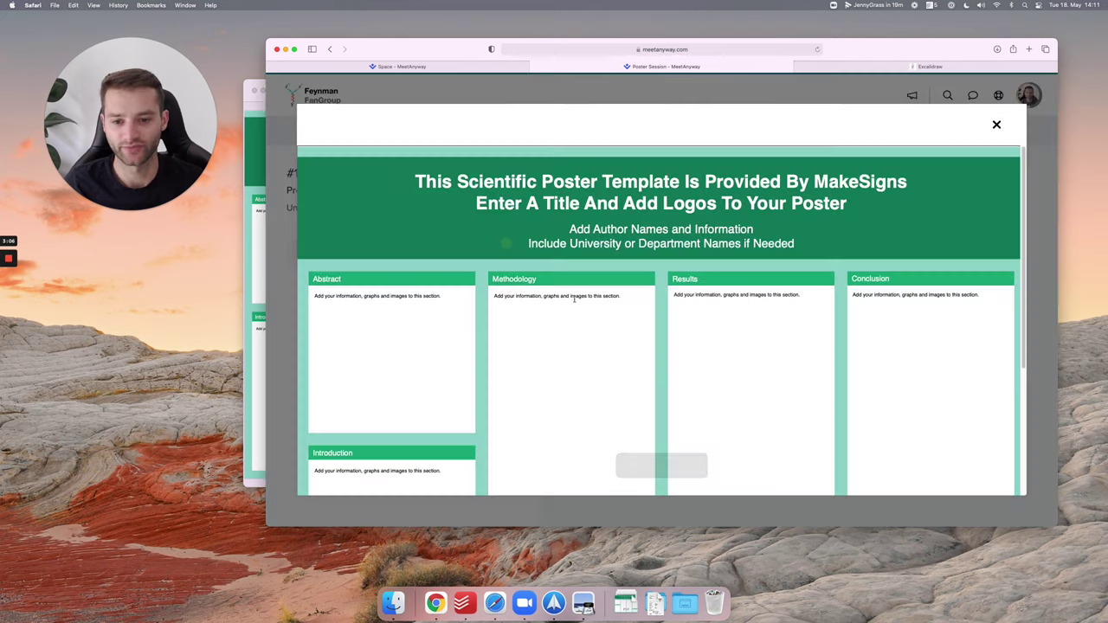
click(707, 90)
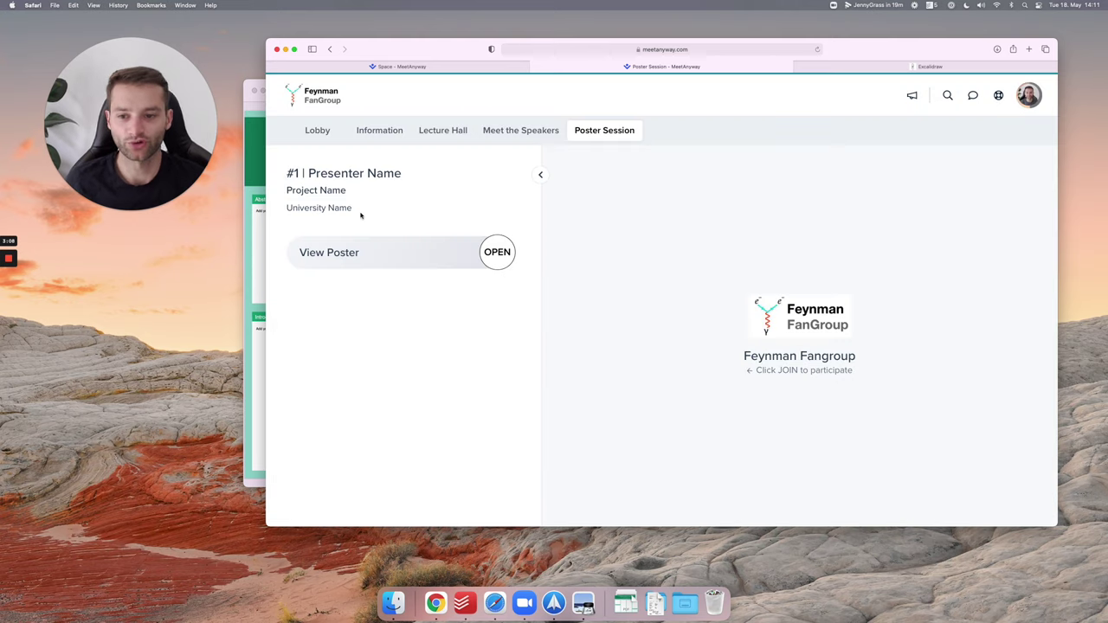
Capture a screenshot of the whole poster page in Preview and close the PDF window
click(259, 213)
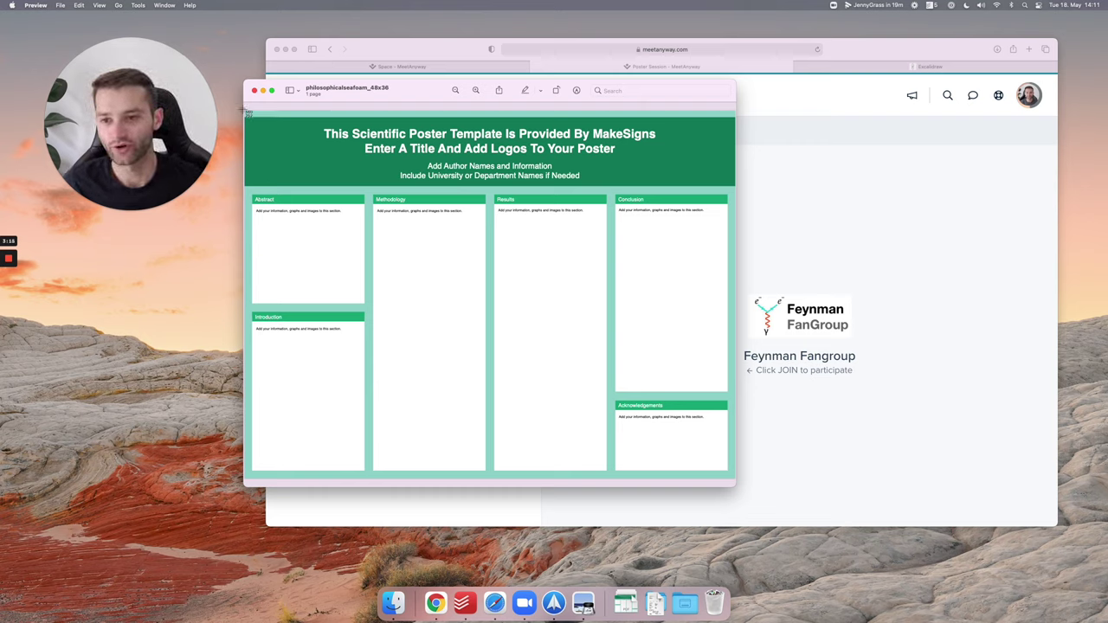
drag(246, 111, 381, 221)
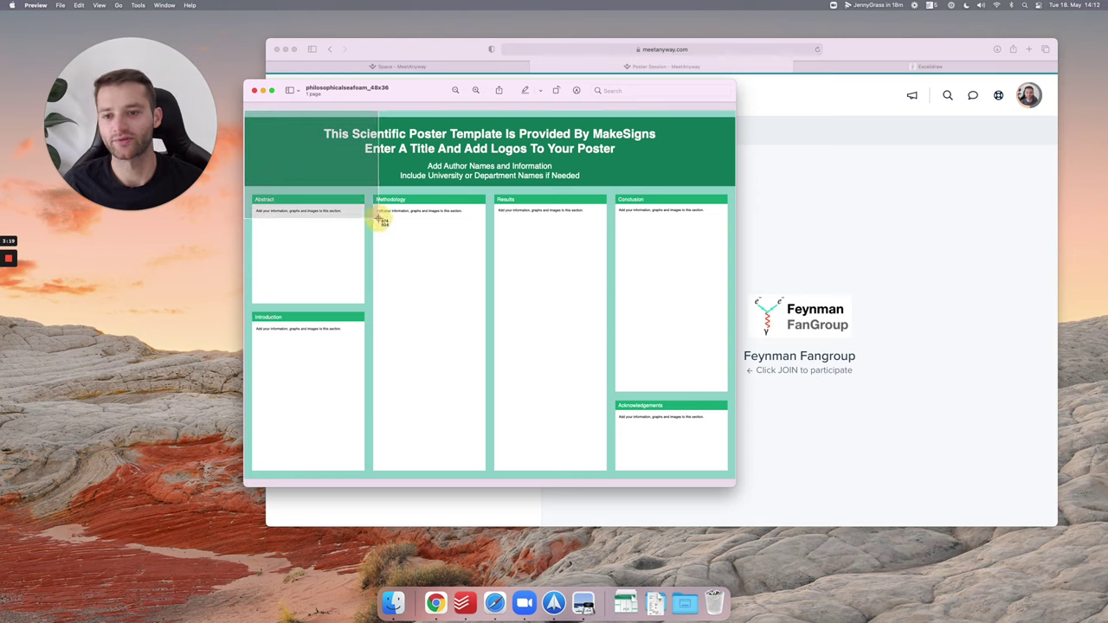
drag(378, 217, 736, 477)
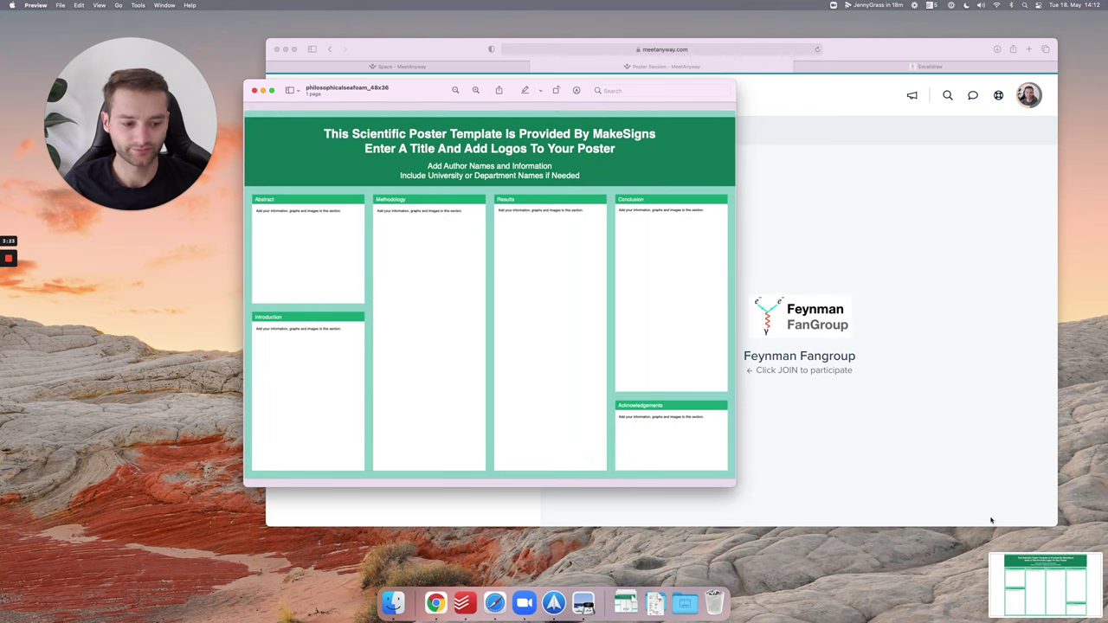
click(255, 90)
Return to the space editor and add an Image element above the Website element in the "#1 | Presenter Name" room
click(476, 66)
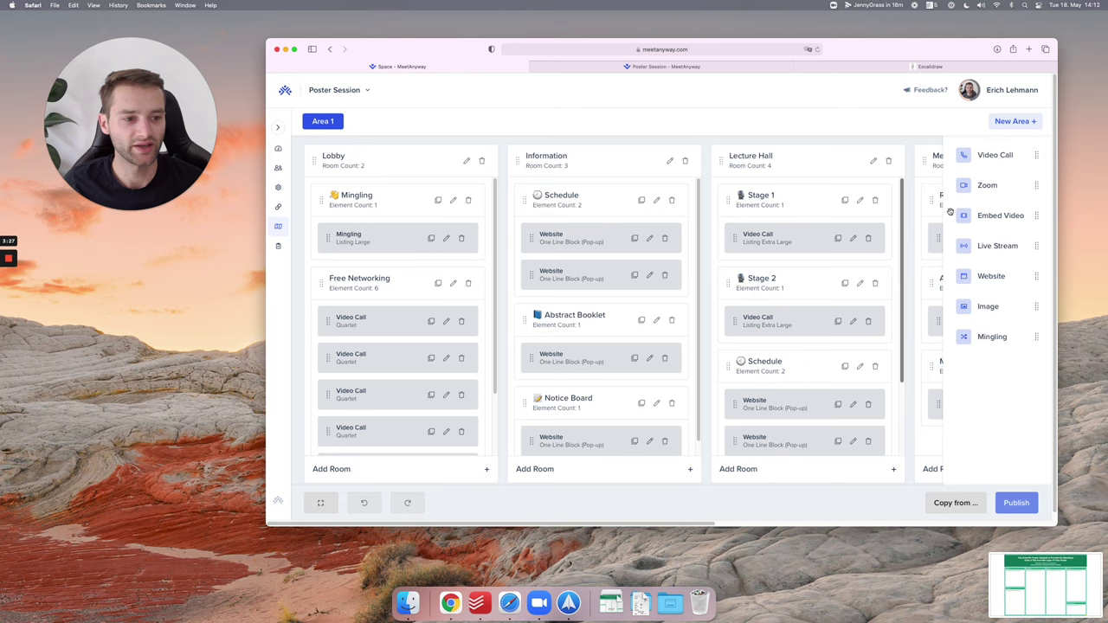
drag(994, 308, 1008, 277)
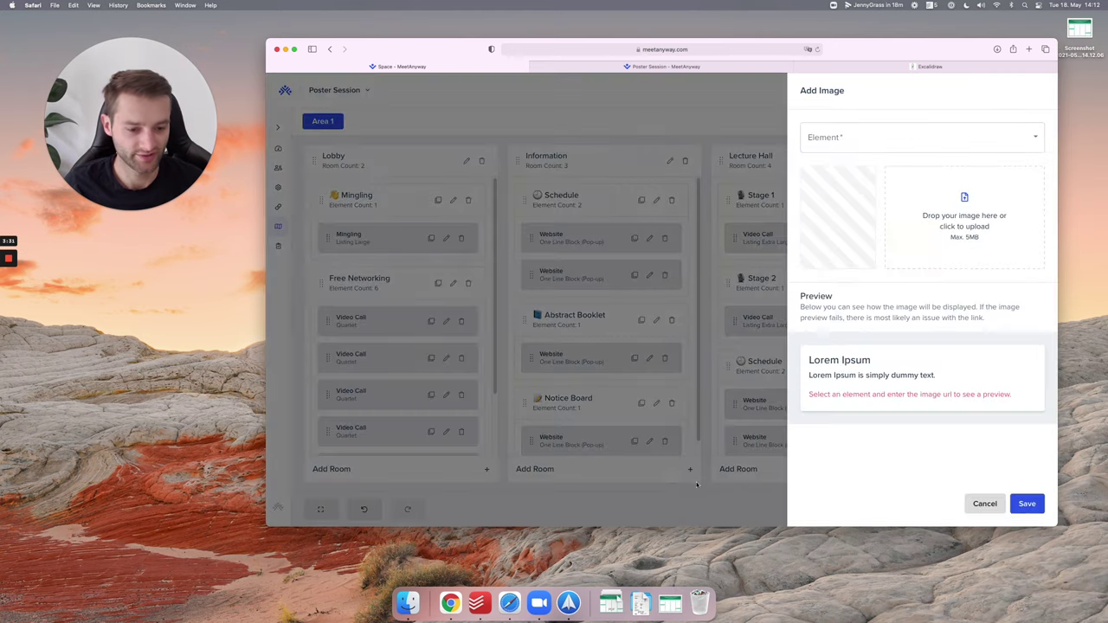
click(750, 490)
drag(576, 522, 916, 489)
drag(985, 308, 622, 229)
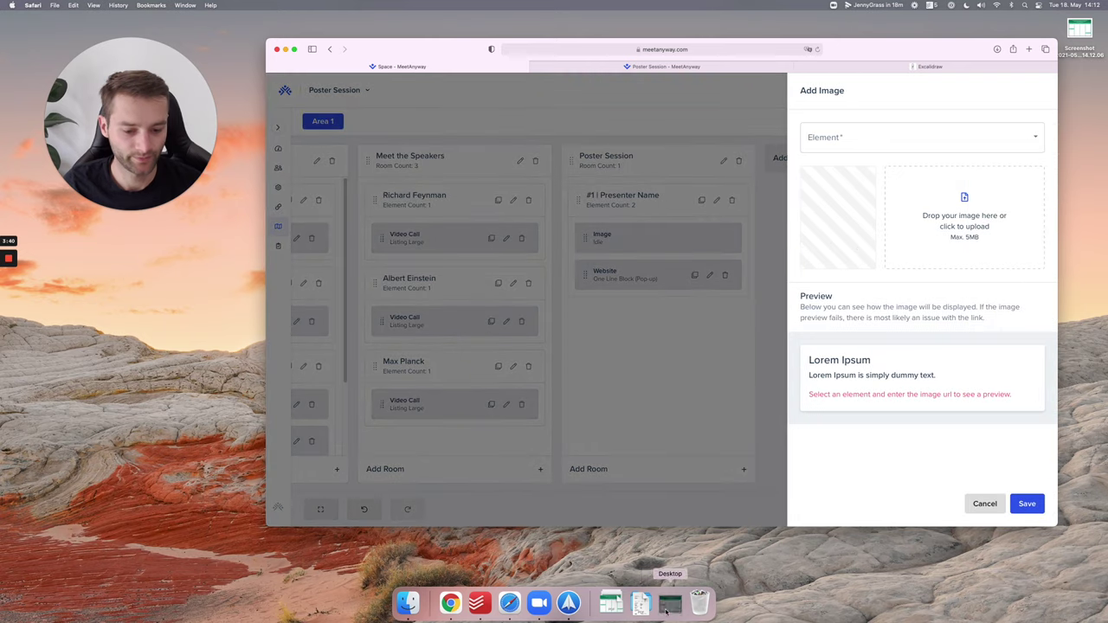
Upload the poster screenshot from the Desktop to the Image element, set it to Full-Width Image and save it
click(669, 603)
drag(648, 536, 928, 223)
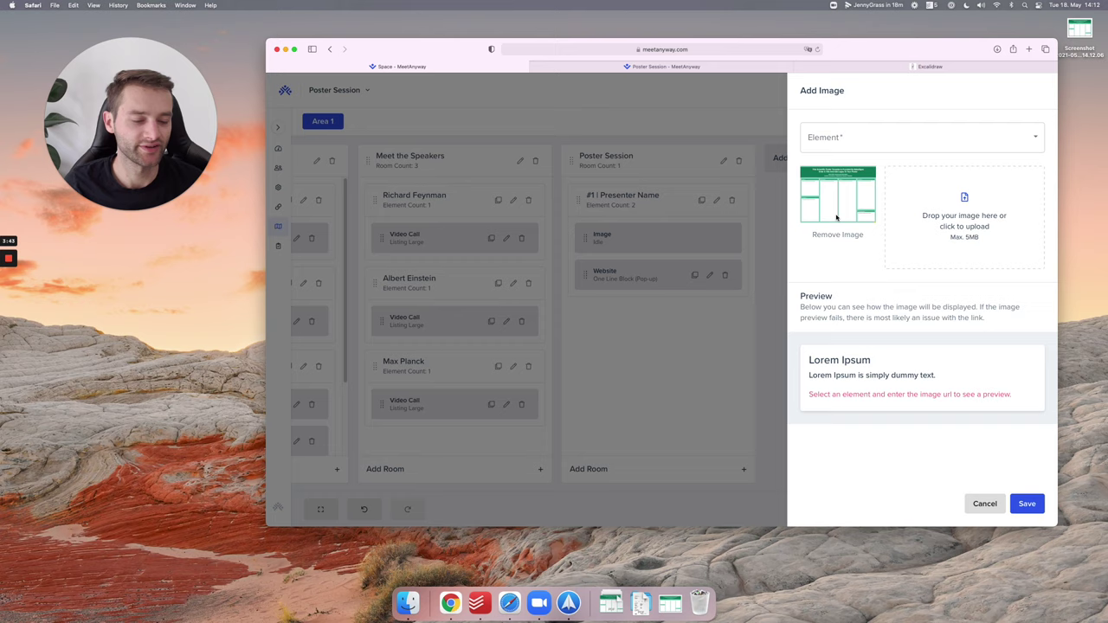
click(896, 138)
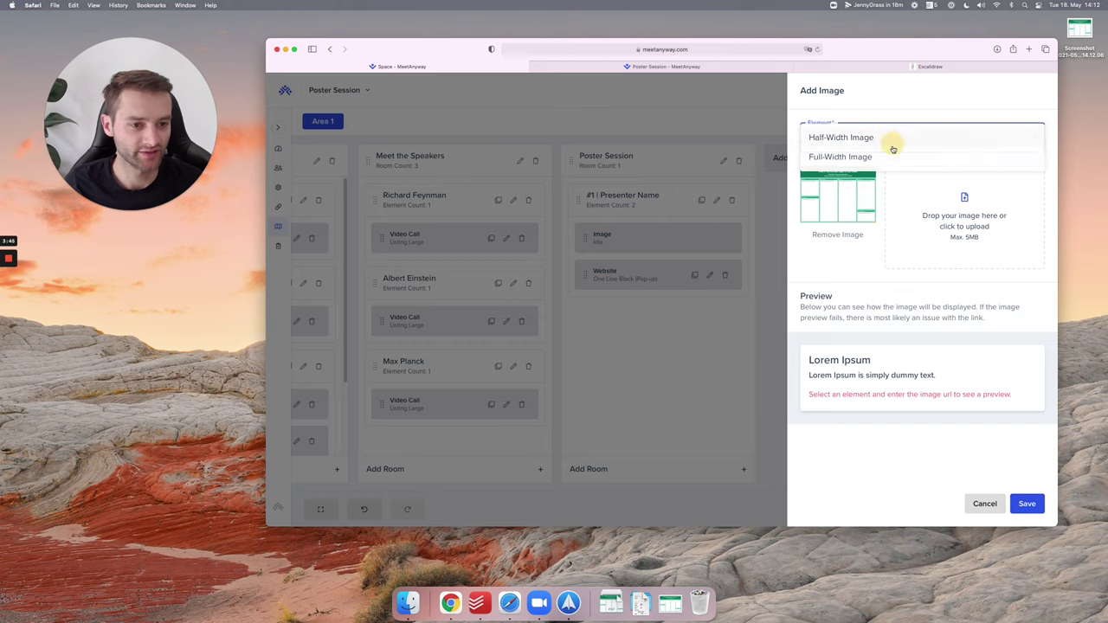
click(860, 160)
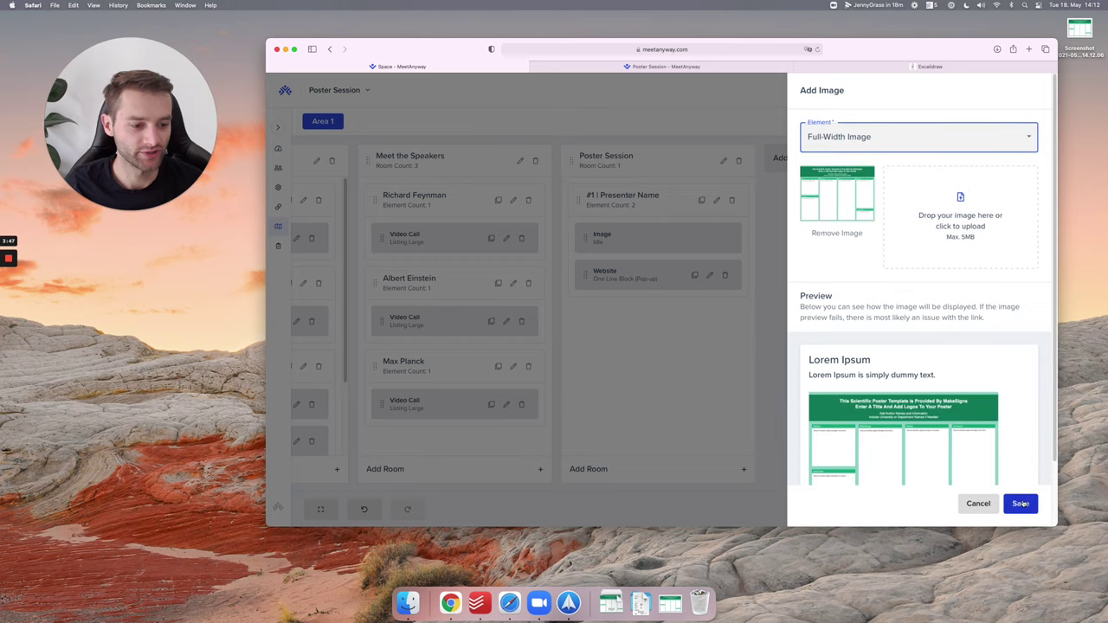
click(1020, 503)
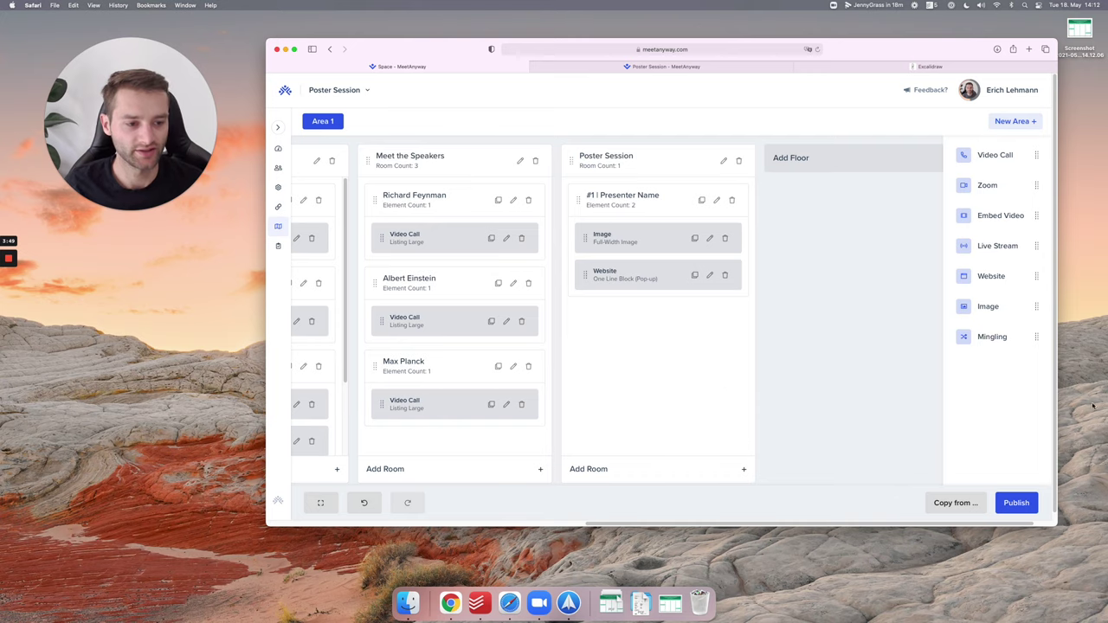
Publish the space with the poster image and refresh the attendee event page to load the update
click(1017, 503)
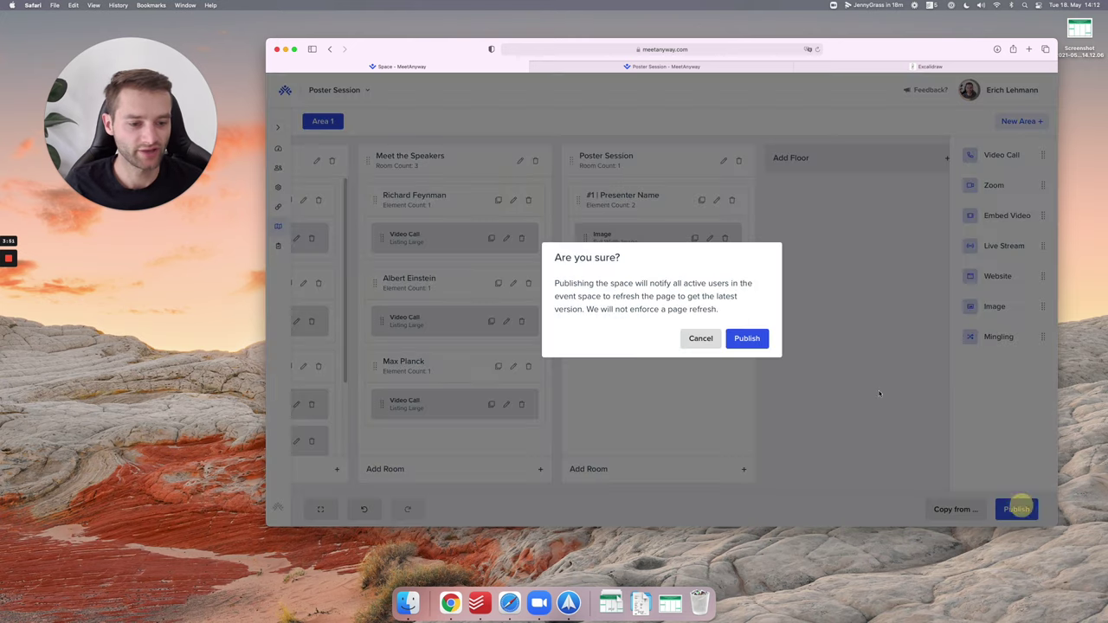
click(748, 339)
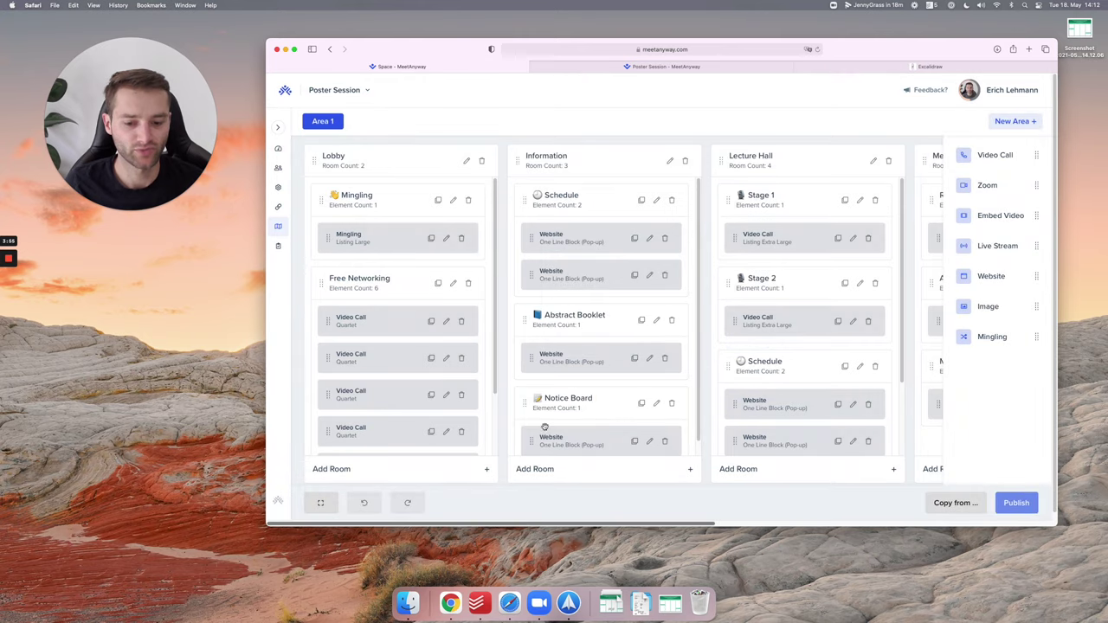
click(617, 68)
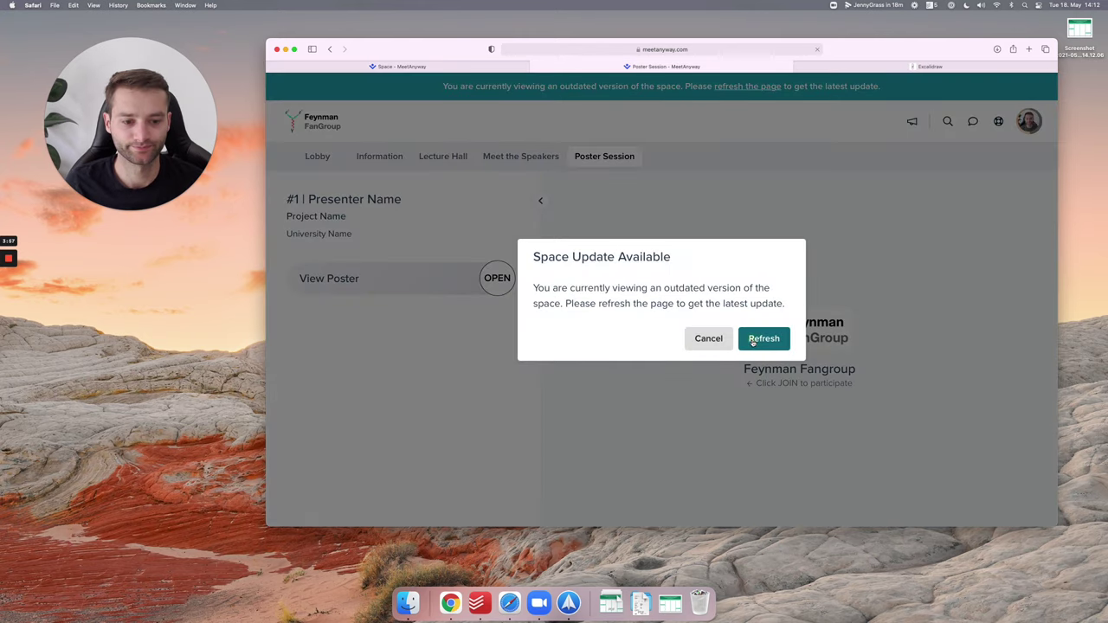
click(764, 338)
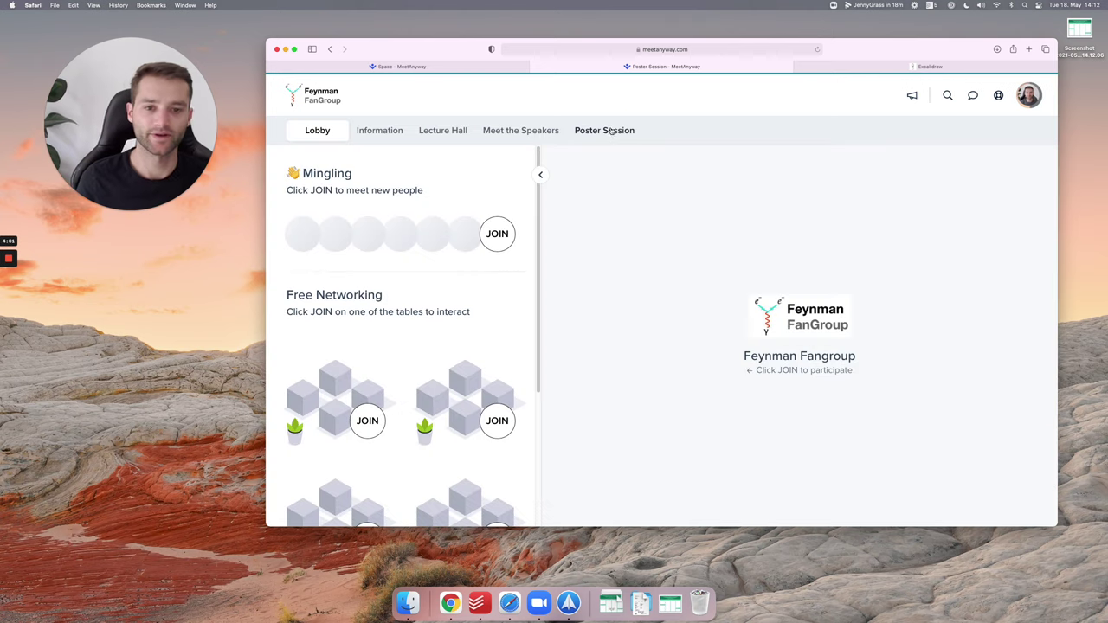
Examine how the poster image and View Poster link appear in the presenter room on the Poster Session floor
click(610, 130)
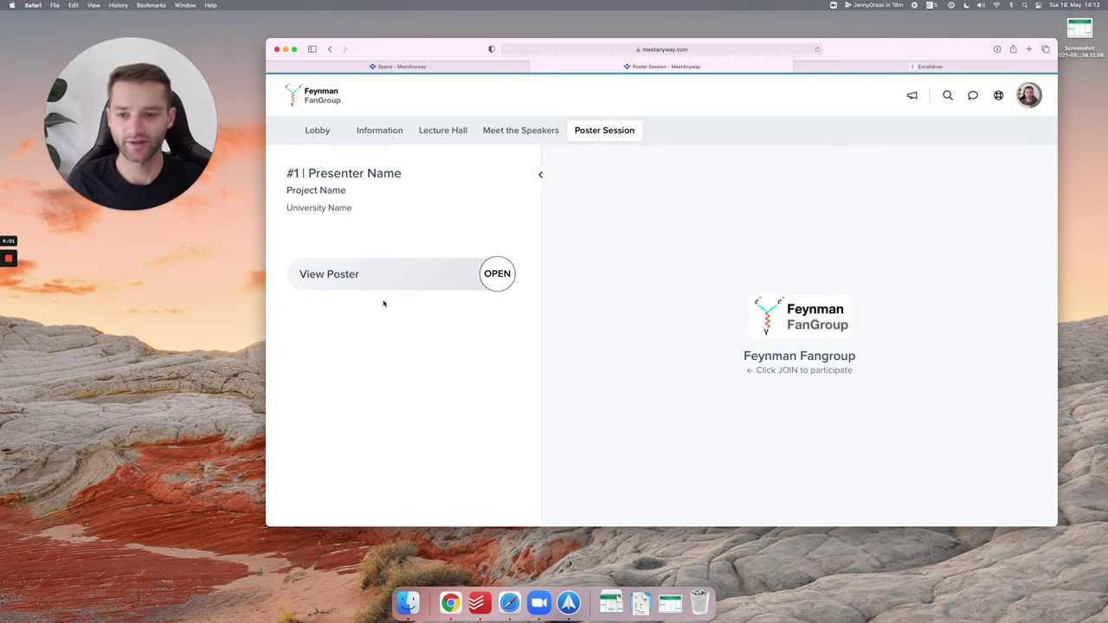
scroll(368, 278, down, 2)
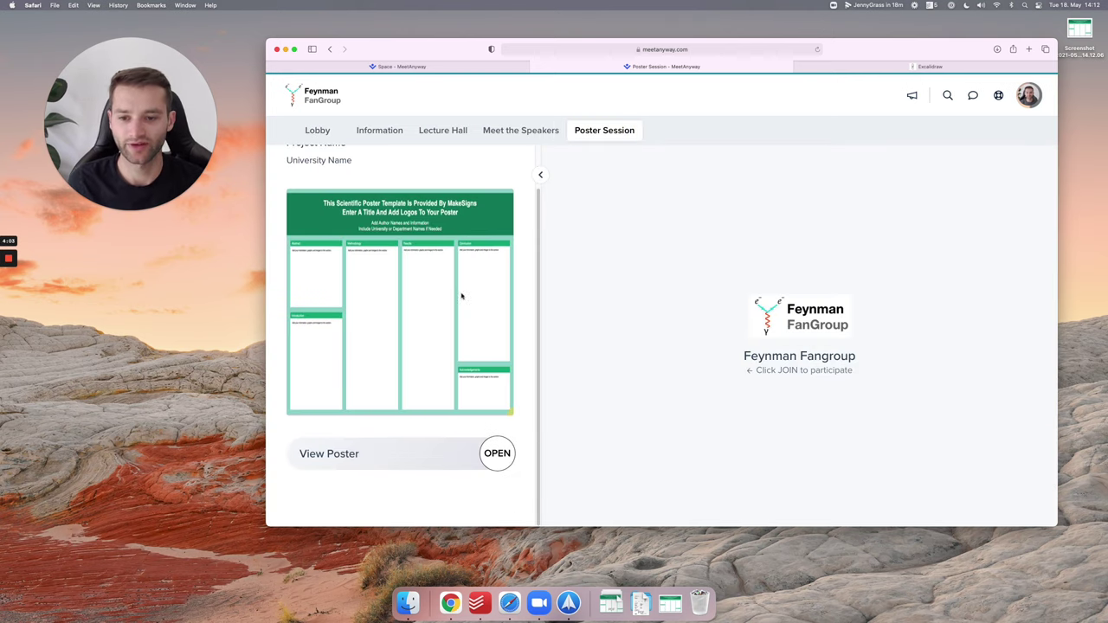
scroll(450, 301, up, 2)
scroll(450, 303, down, 2)
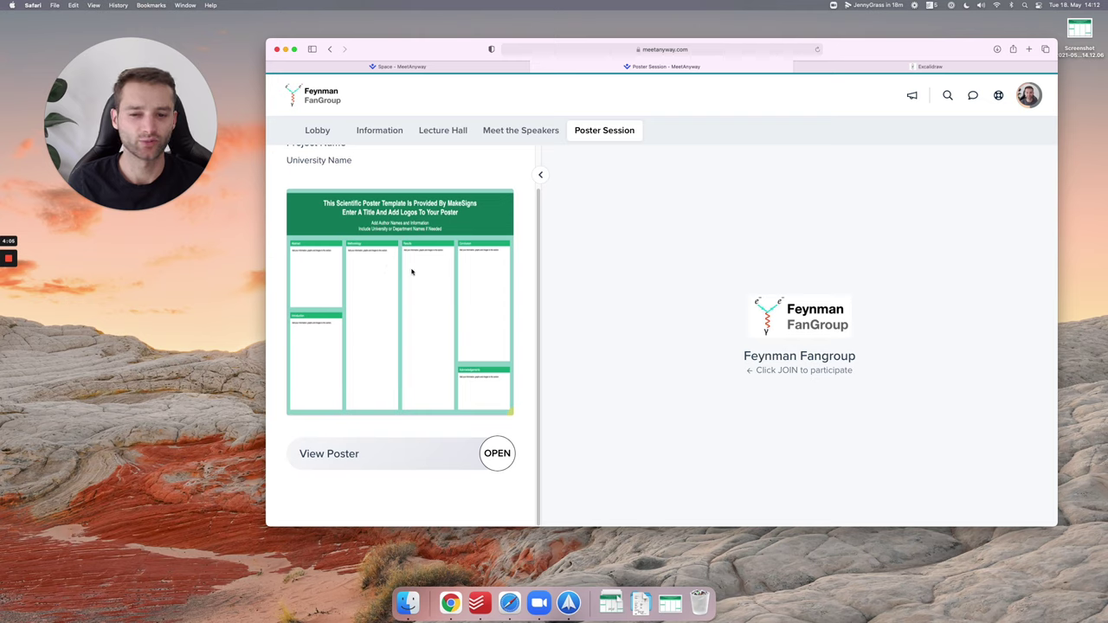
Examine the poster image in the presenter room and view the full poster through its View Poster link
scroll(459, 279, up, 2)
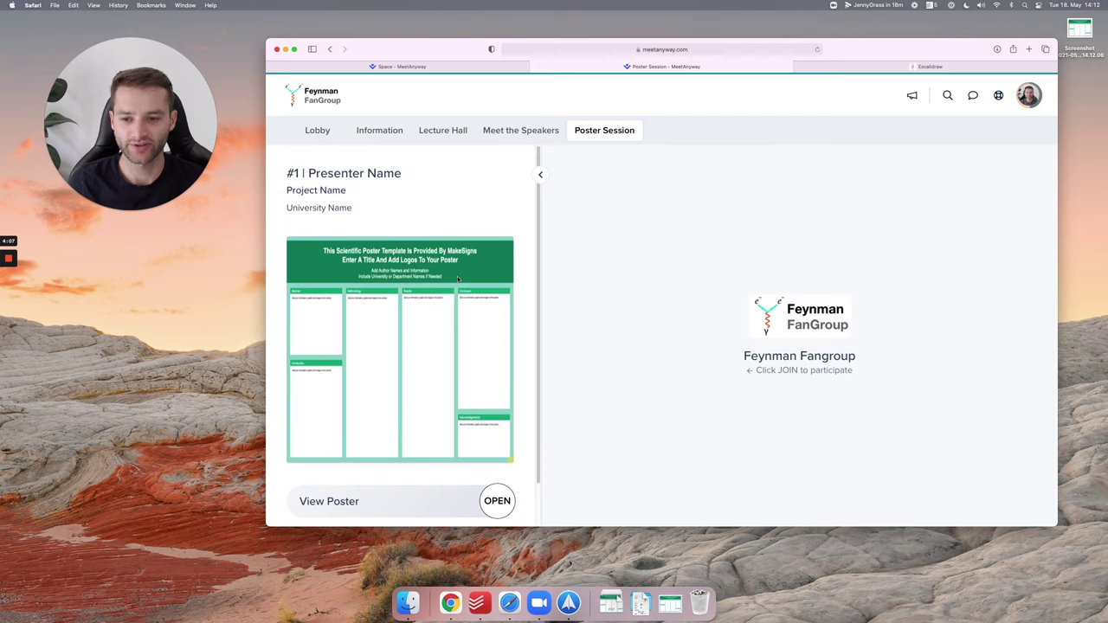
scroll(511, 337, down, 2)
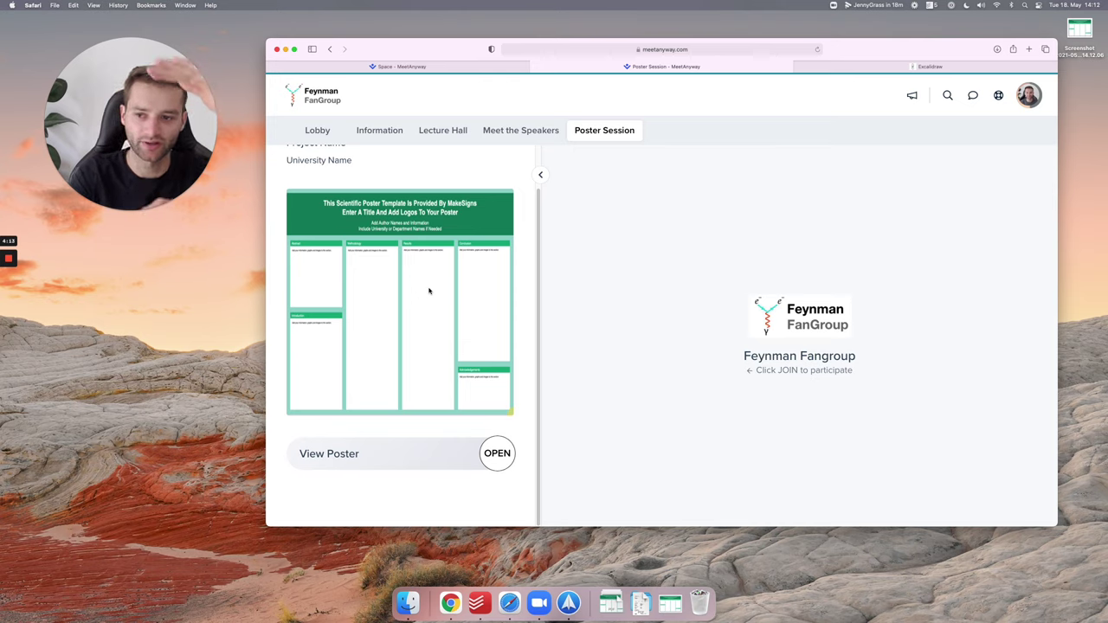
scroll(429, 292, up, 2)
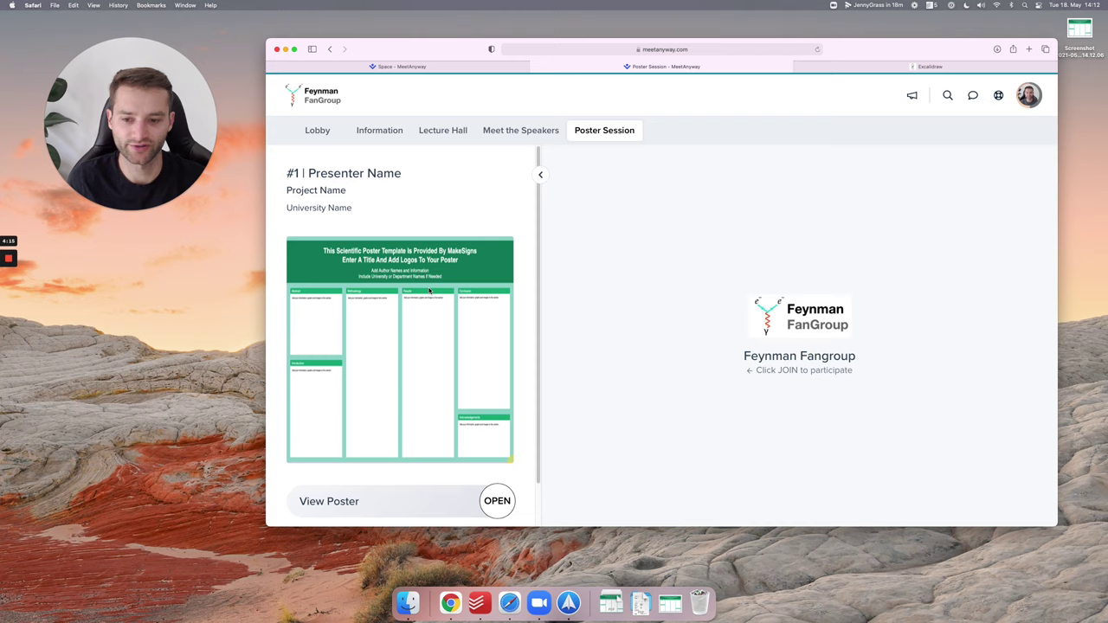
scroll(431, 354, down, 2)
scroll(346, 314, up, 2)
scroll(447, 396, down, 2)
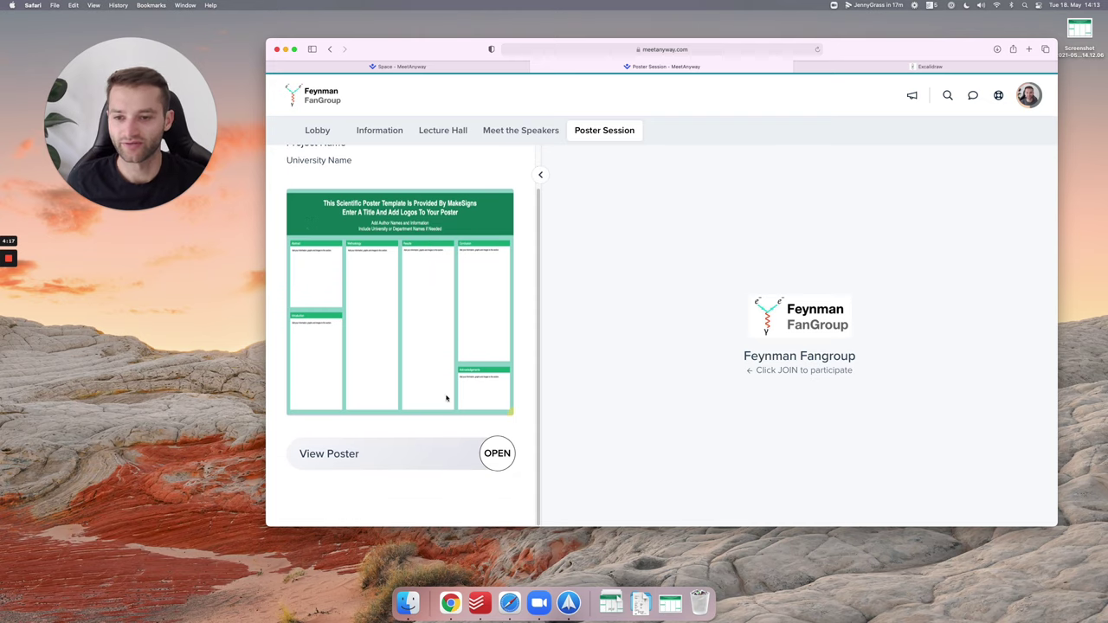
click(499, 454)
click(461, 90)
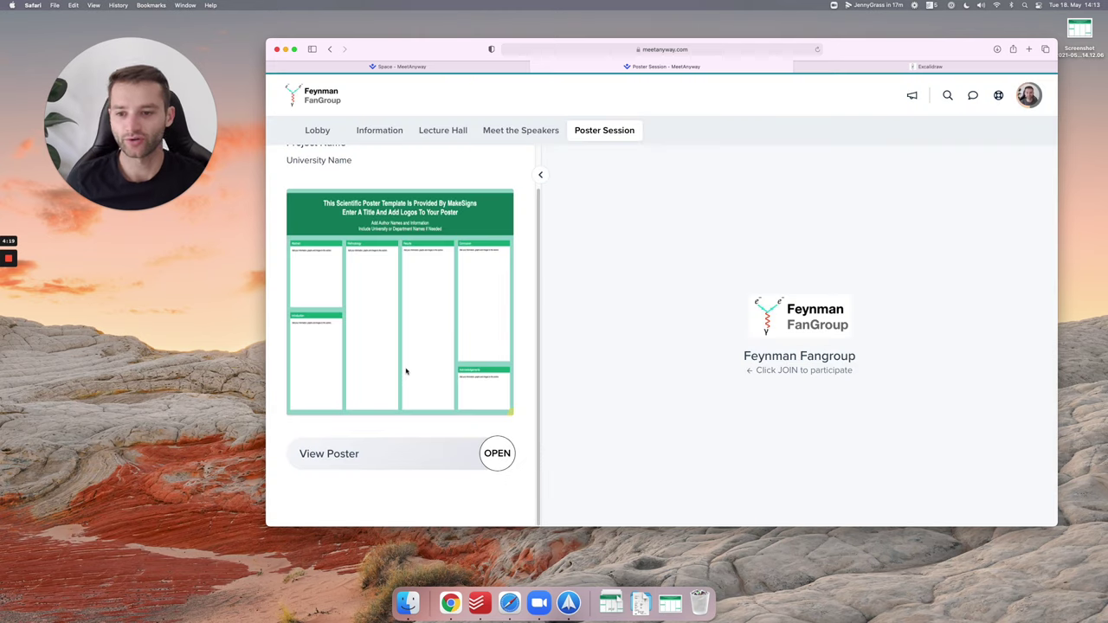
scroll(391, 376, up, 1)
scroll(410, 376, down, 1)
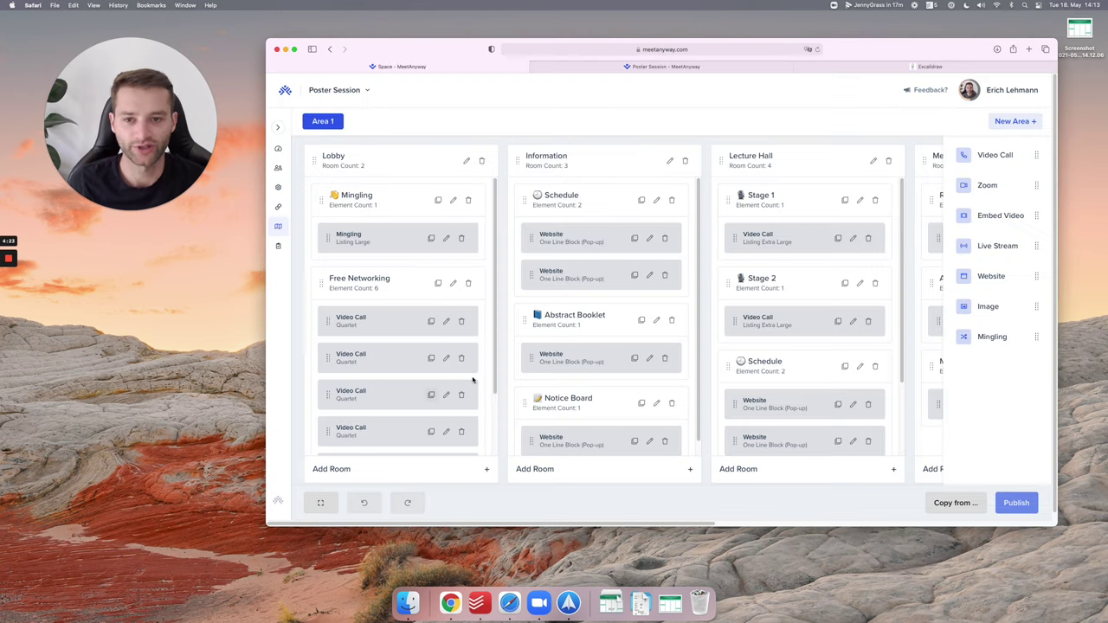
In the space editor, add a Listing Large Video Call element below the Website element in the "#1 | Presenter Name" room
drag(500, 523, 835, 525)
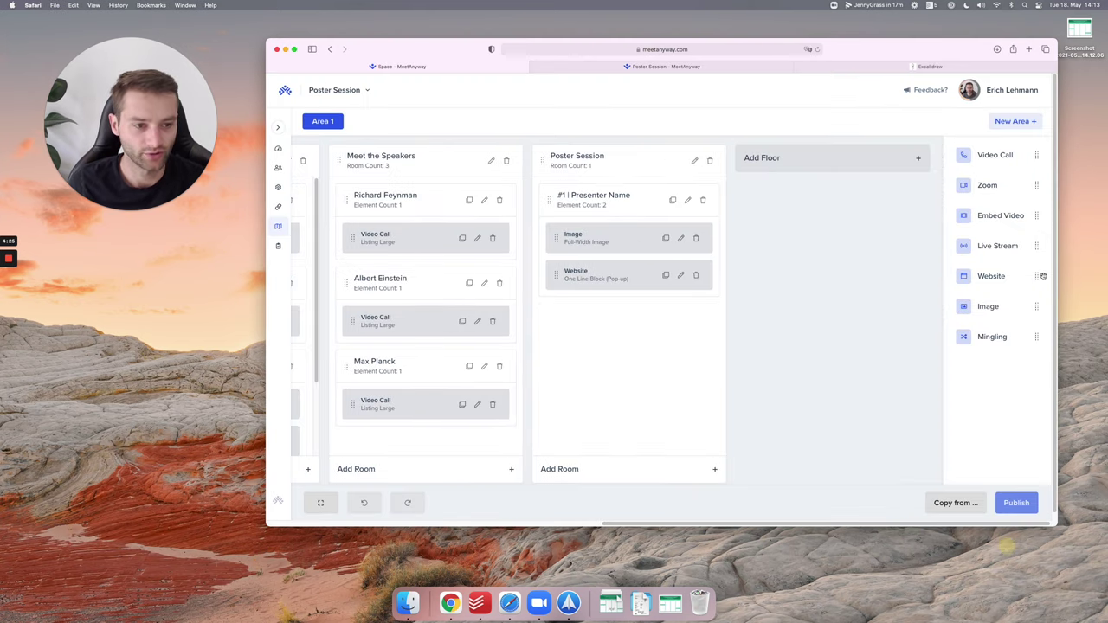
drag(1036, 155, 636, 302)
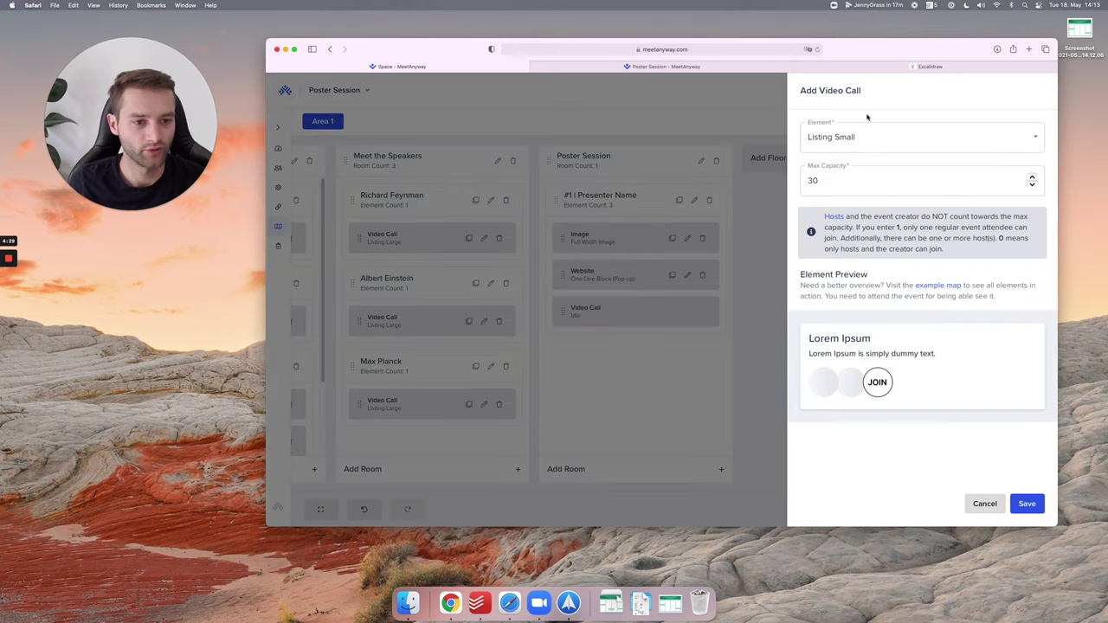
click(866, 136)
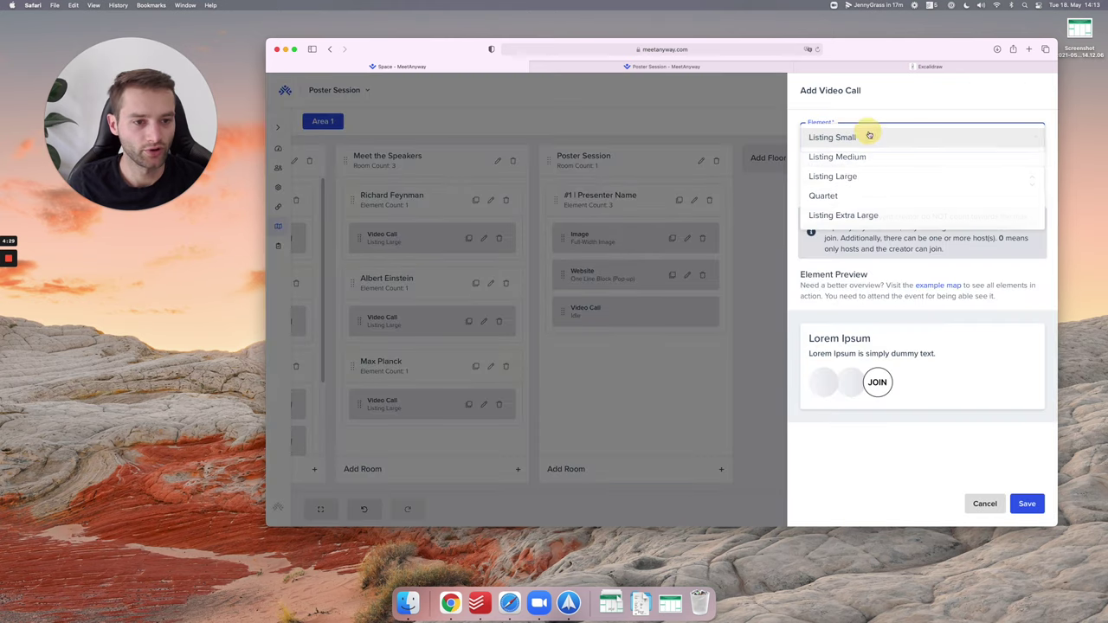
click(855, 176)
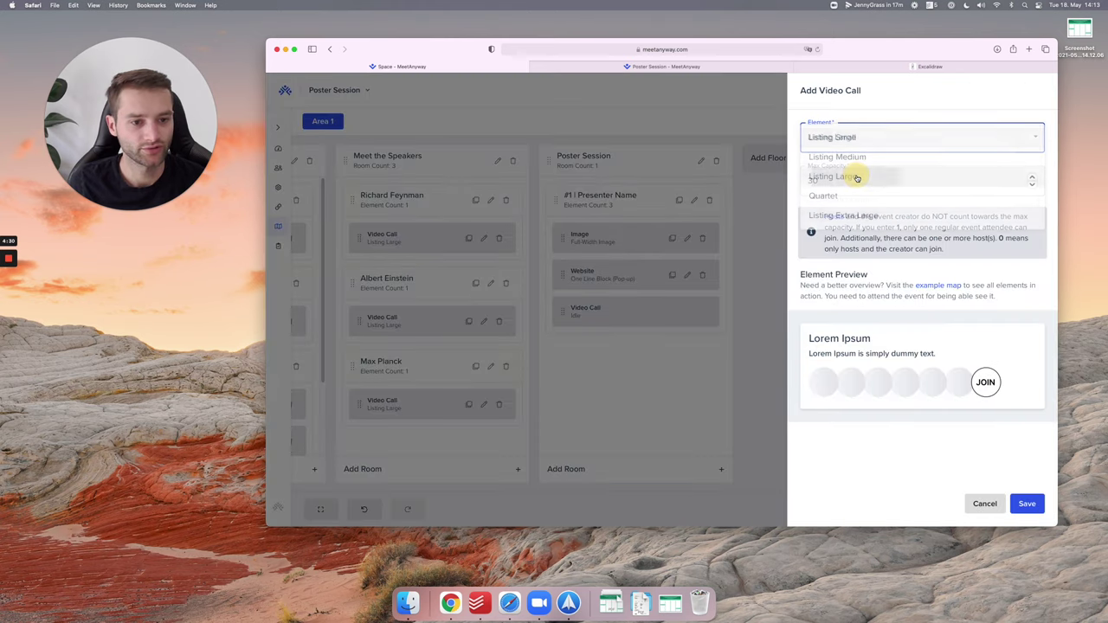
click(1026, 504)
Publish the space and refresh the attendee event page to check the video call on the Poster Session floor
click(1015, 509)
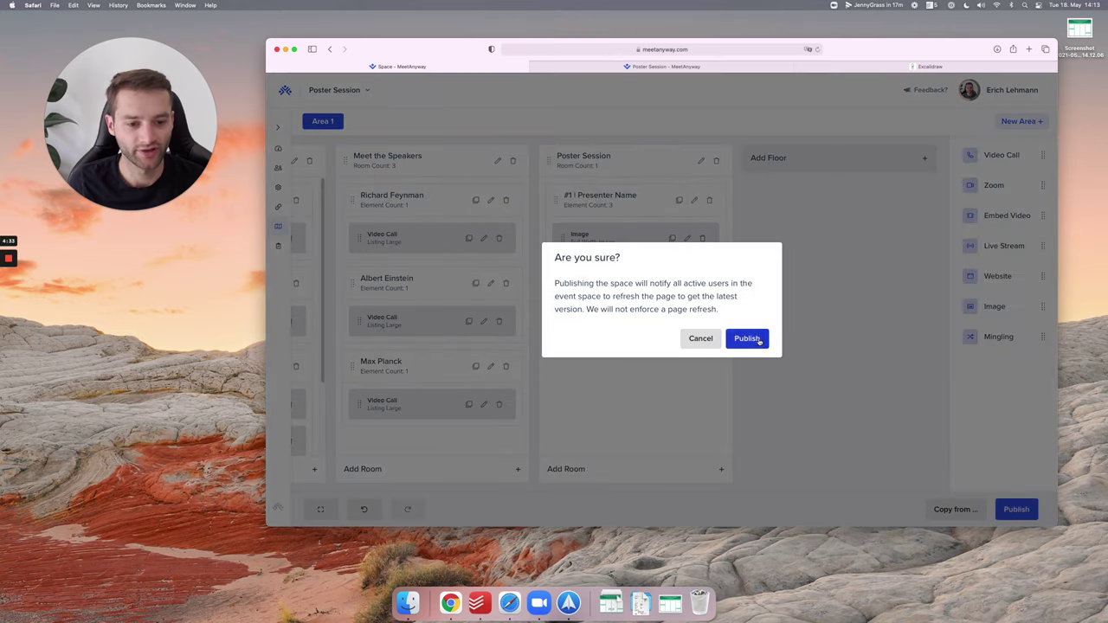
click(759, 341)
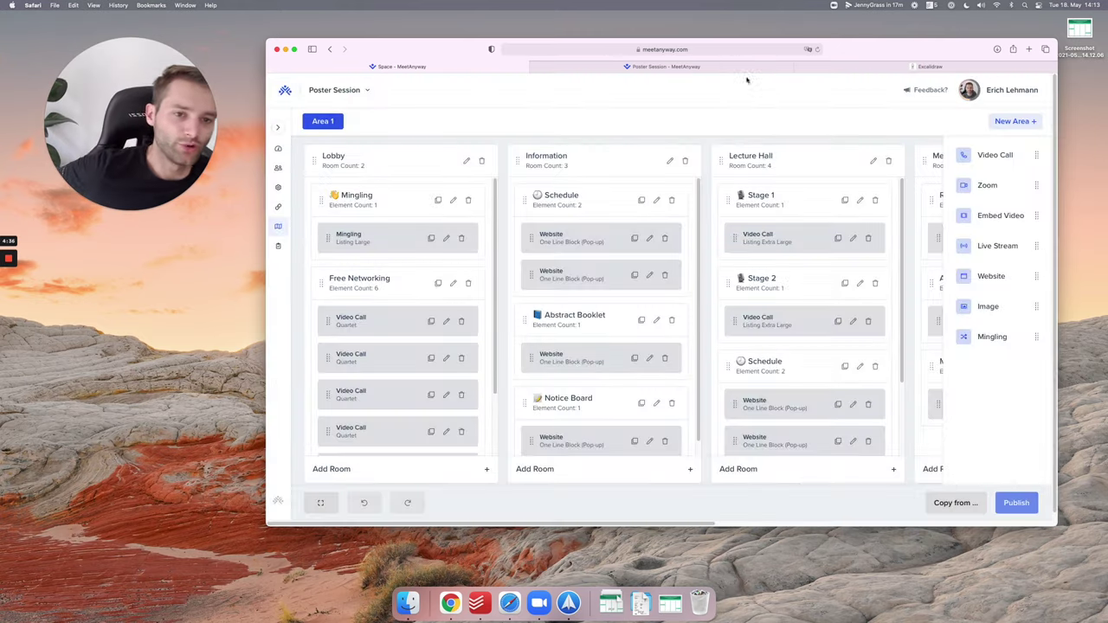
click(743, 67)
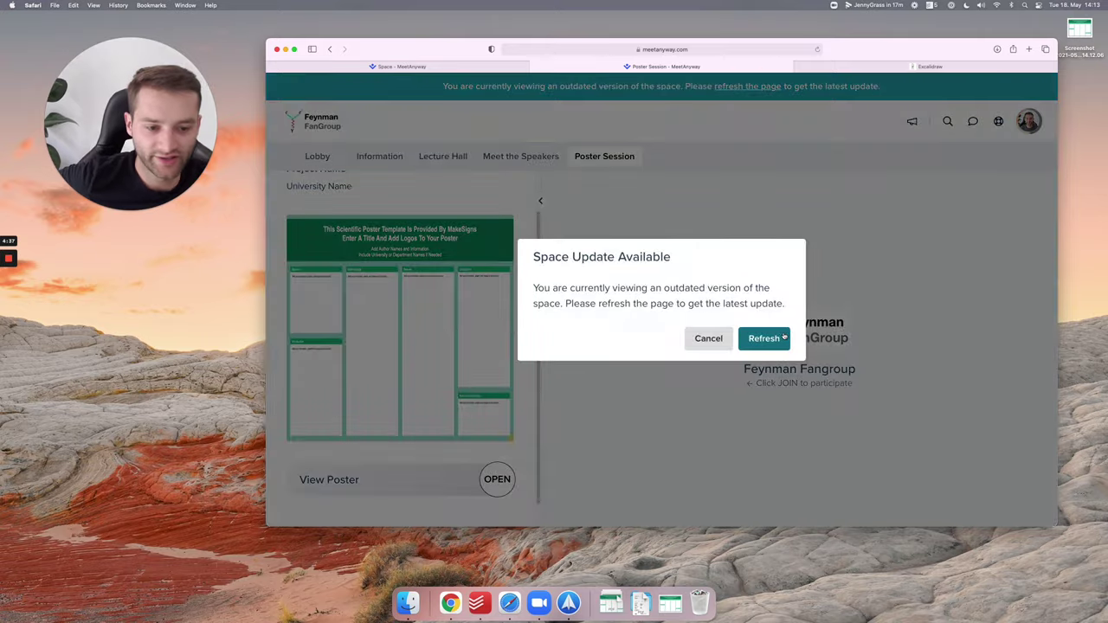
click(763, 338)
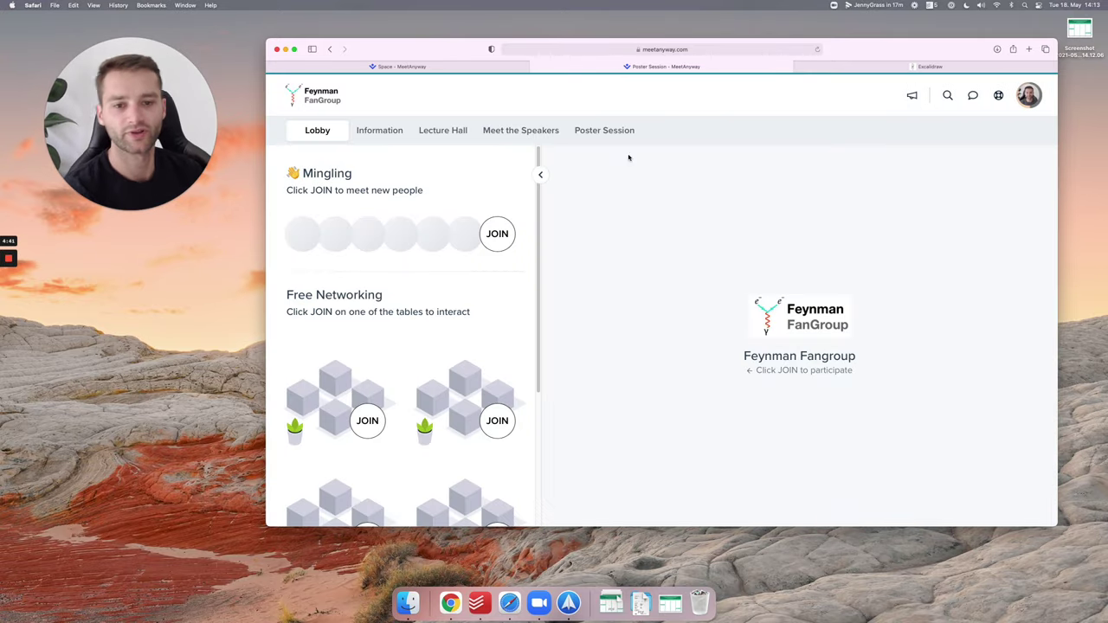
click(625, 130)
scroll(390, 295, down, 2)
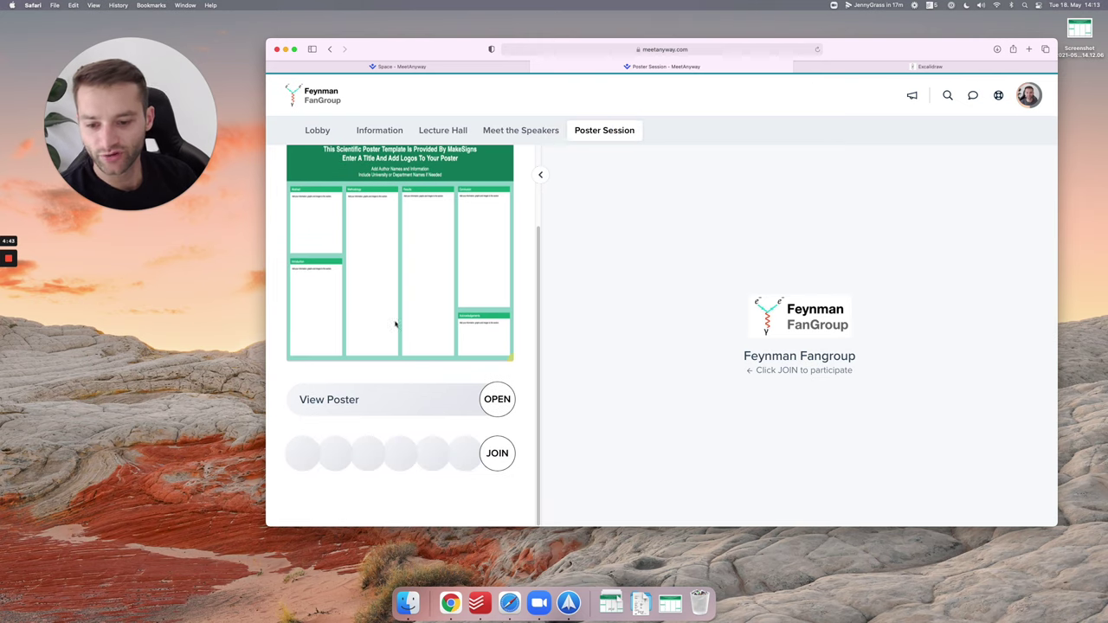
scroll(396, 325, up, 3)
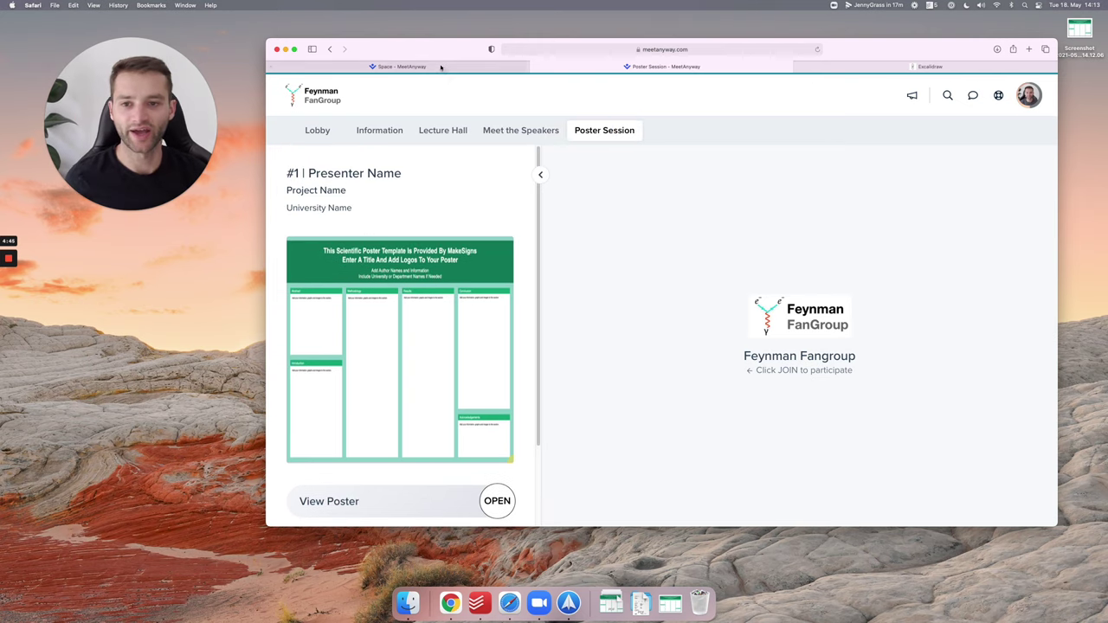
Return to the space editor, duplicate the "#1 | Presenter Name" room and rename the copy "#2 | Presenter Name"
click(440, 67)
drag(600, 522, 935, 524)
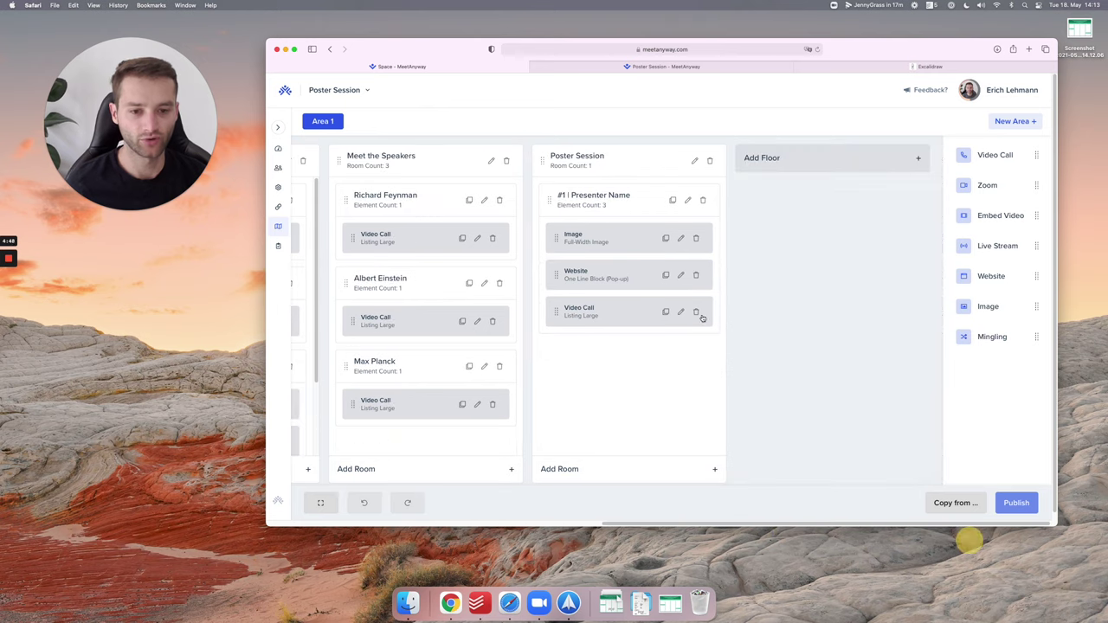
click(672, 200)
click(688, 357)
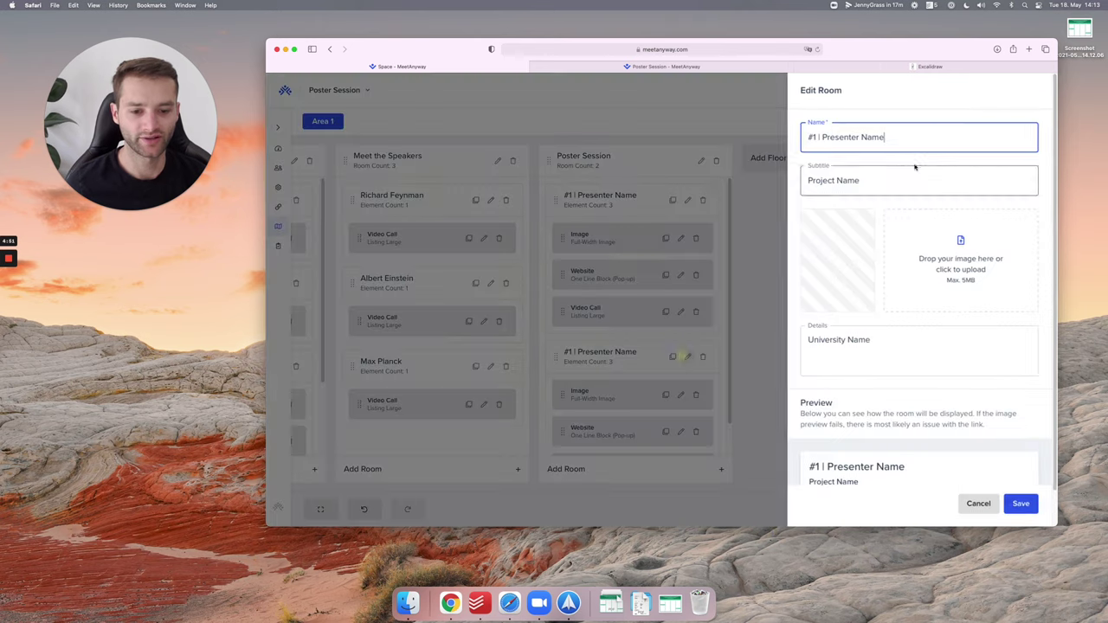
click(815, 139)
key(BackSpace)
text(2)
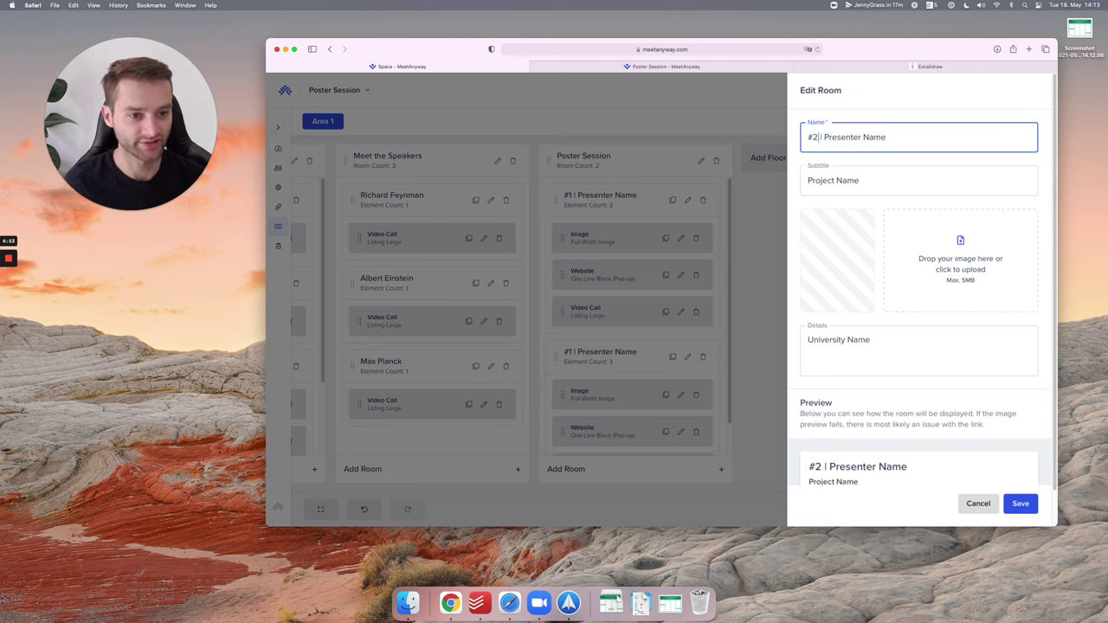
click(1030, 504)
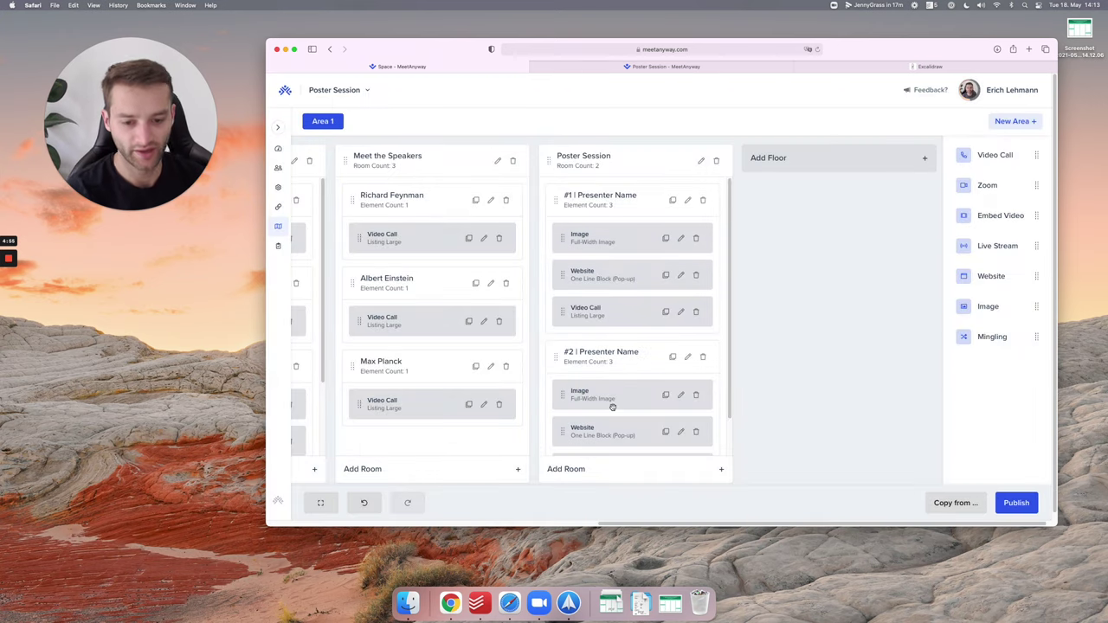
Review the settings of the copied Image and Website elements in the "#2 | Presenter Name" room without changing them
scroll(612, 407, down, 3)
click(682, 349)
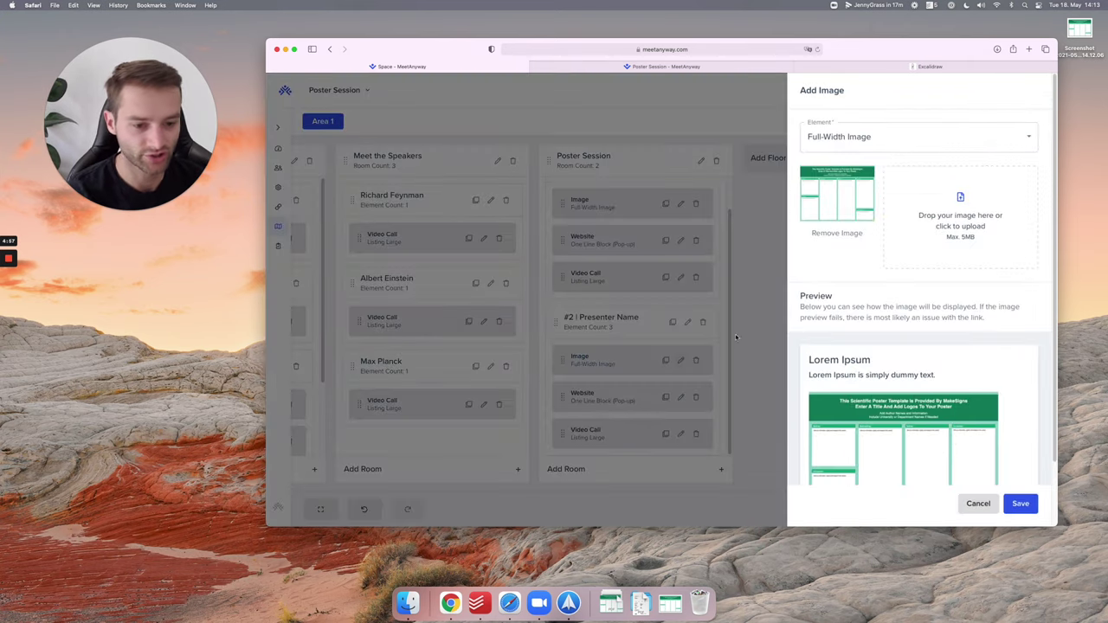
click(676, 415)
click(682, 397)
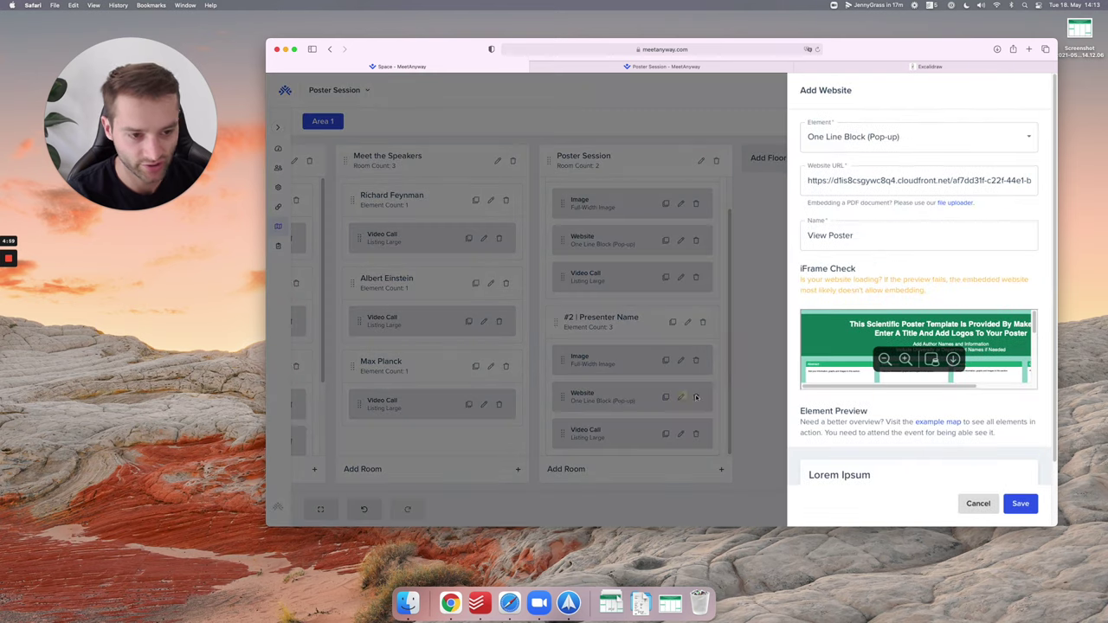
click(738, 337)
right_click(638, 436)
click(823, 404)
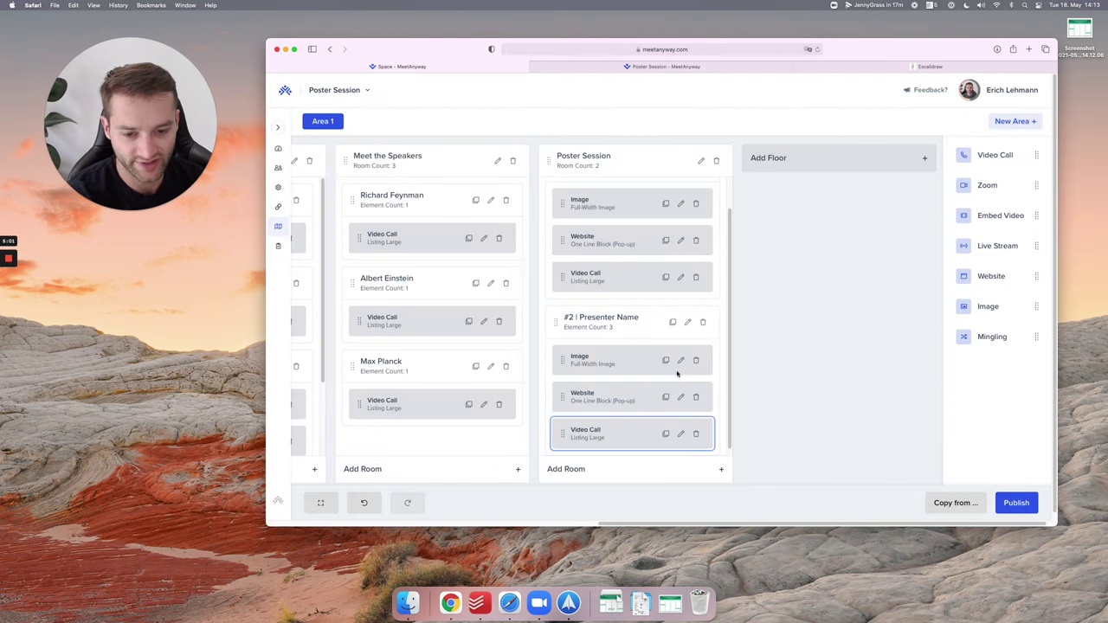
Rename the second presenter room on the Poster Session floor as "#3 | Presenter Name"
scroll(718, 376, down, 1)
scroll(674, 312, up, 1)
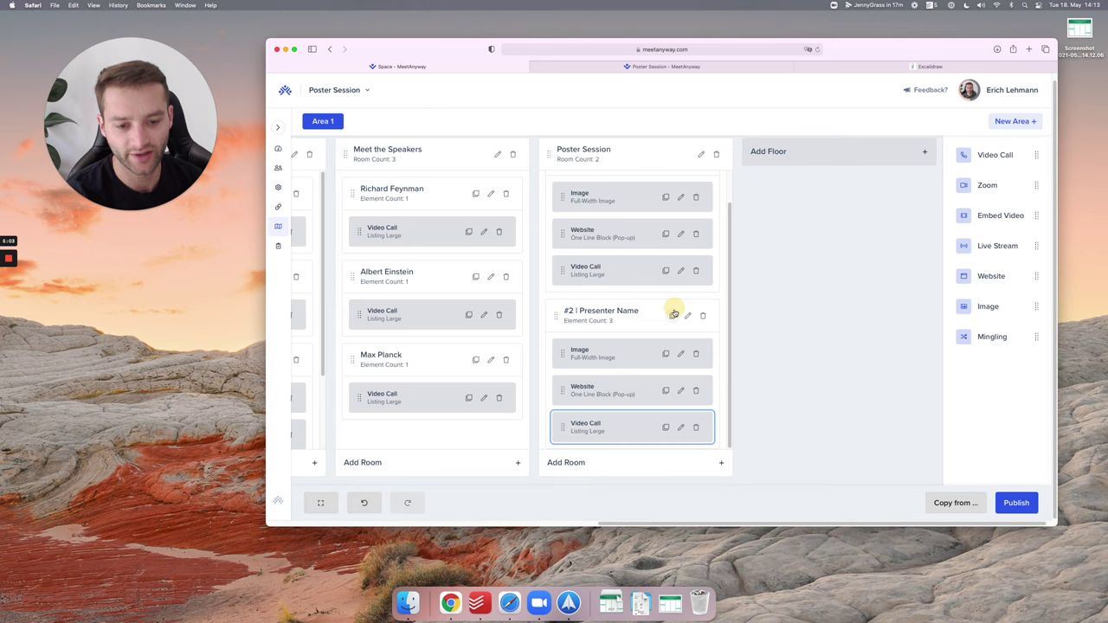
click(687, 316)
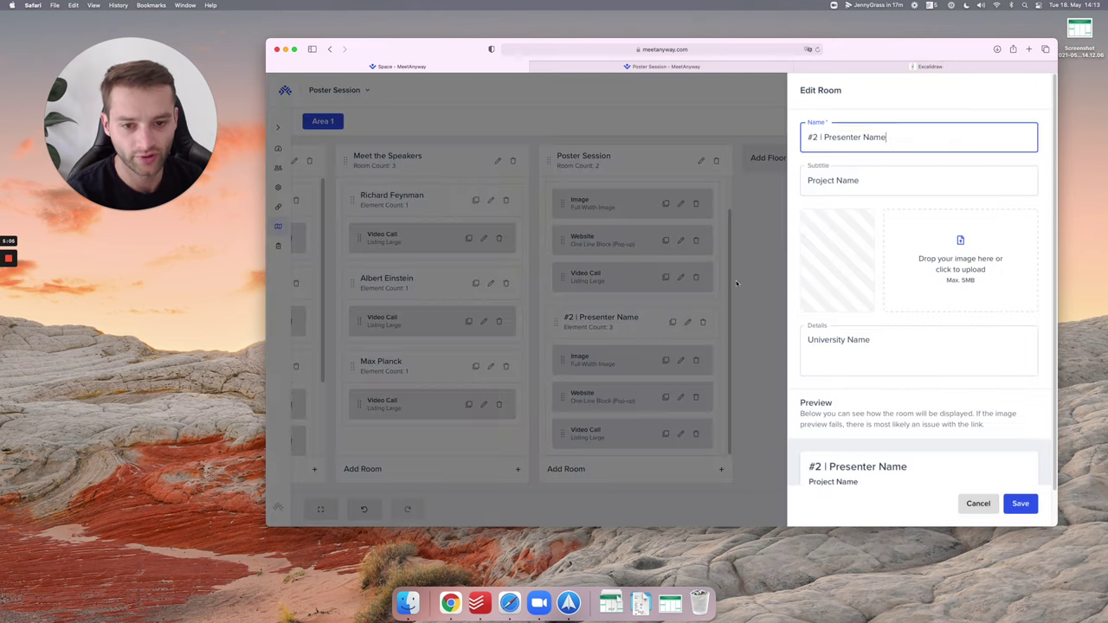
key(BackSpace)
text(3)
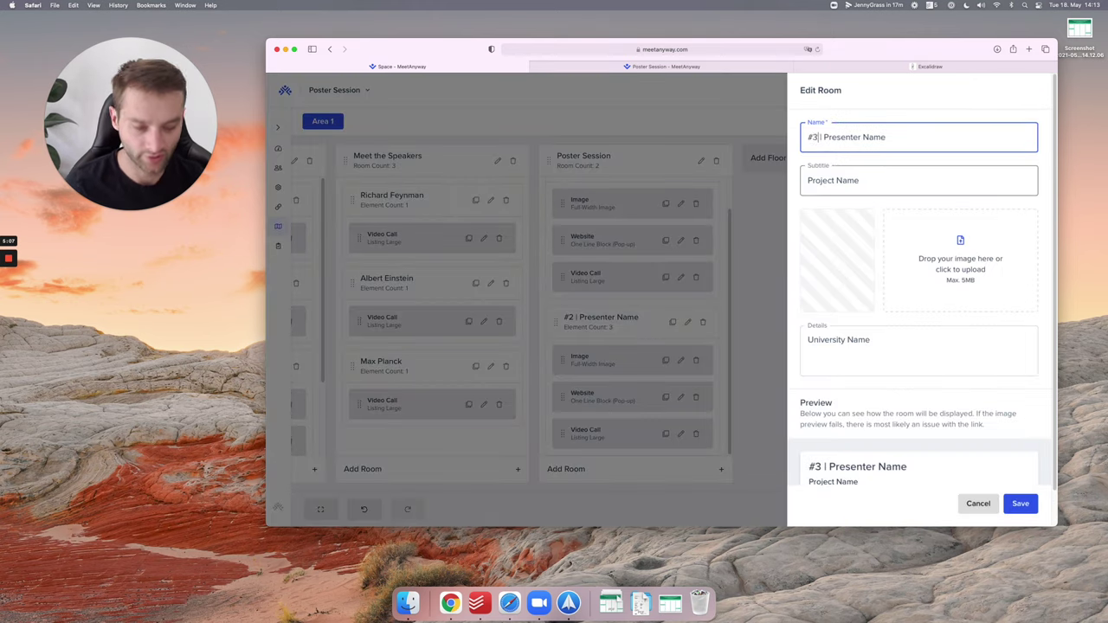
key(Return)
Duplicate the "#3 | Presenter Name" room on the Poster Session floor
scroll(543, 318, up, 1)
scroll(604, 328, down, 2)
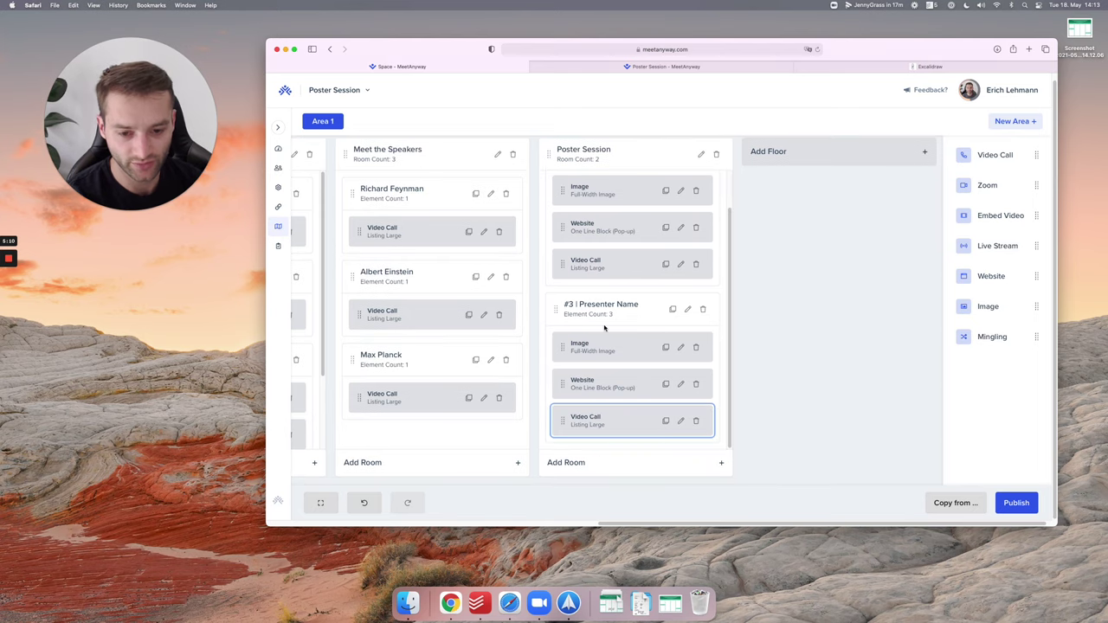
scroll(651, 379, up, 1)
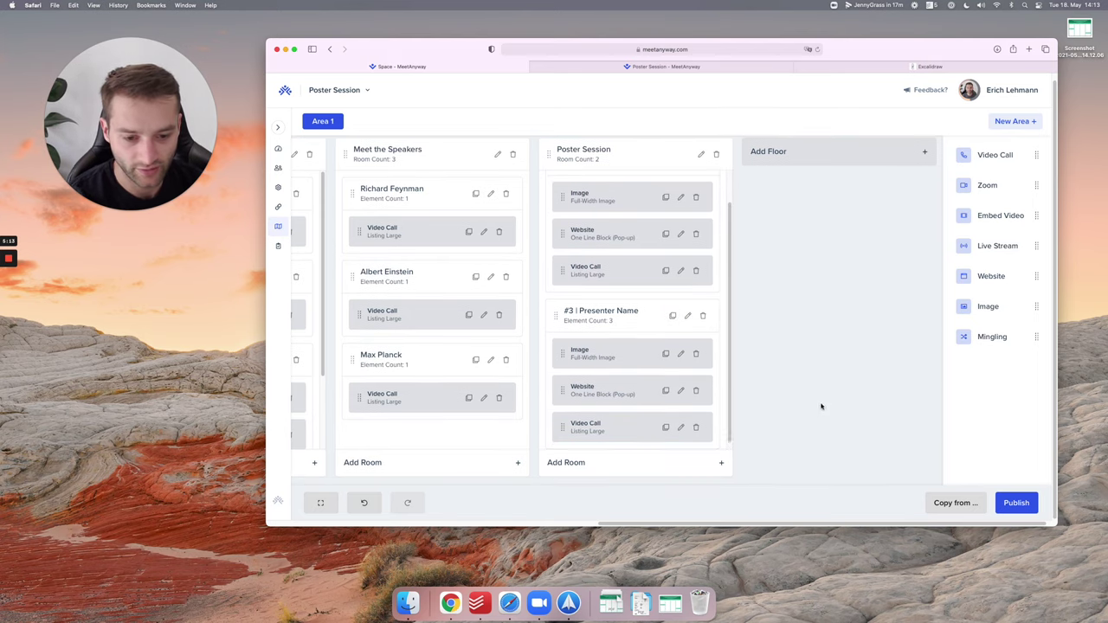
scroll(683, 333, down, 1)
click(673, 312)
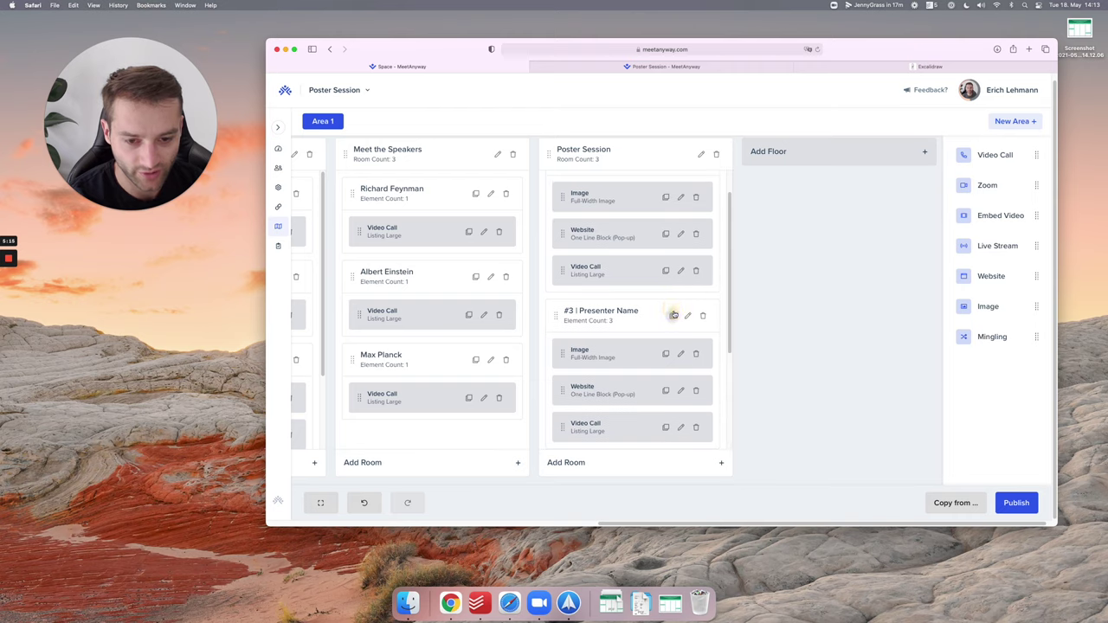
Rename the upper of the two "#3 | Presenter Name" rooms as "#2 | Presenter Name" and save it
scroll(672, 334, down, 2)
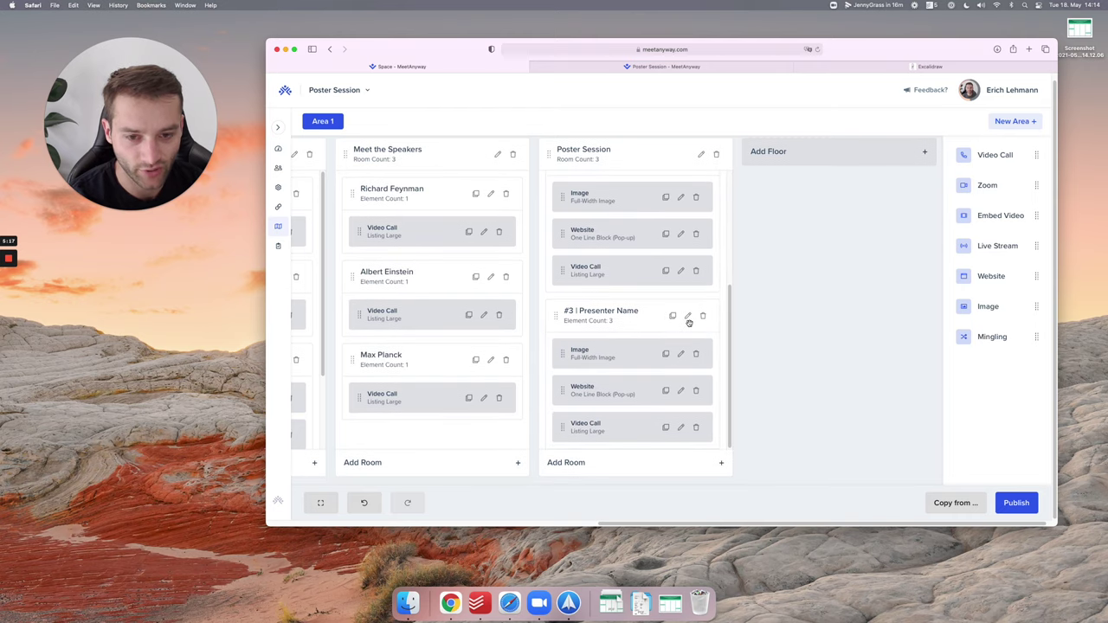
scroll(675, 336, down, 3)
scroll(686, 329, down, 3)
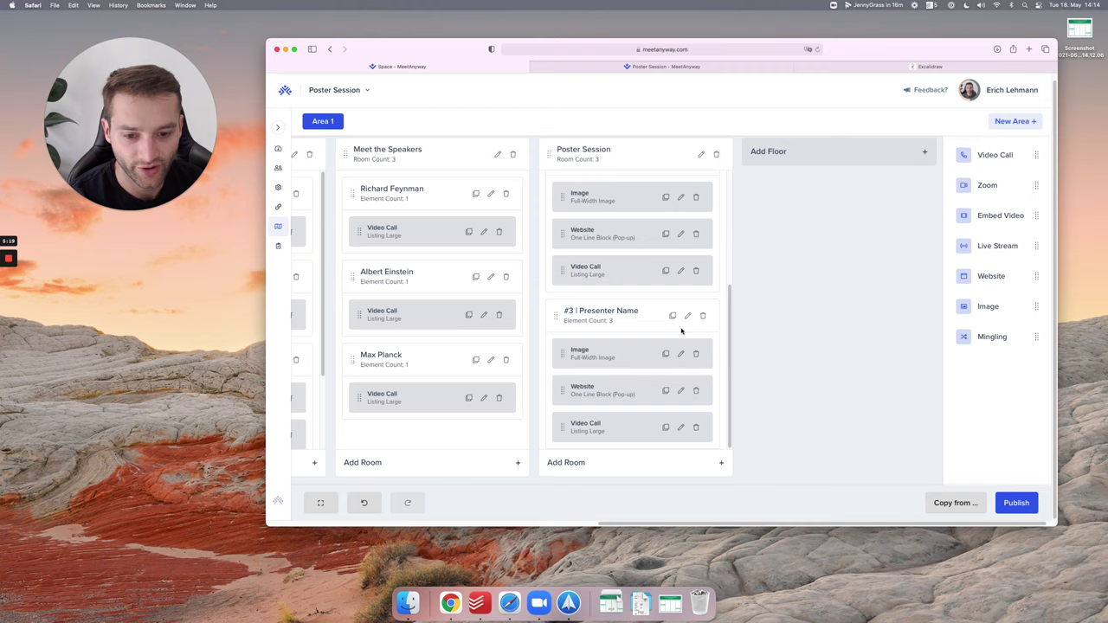
drag(730, 309, 742, 176)
scroll(736, 343, down, 4)
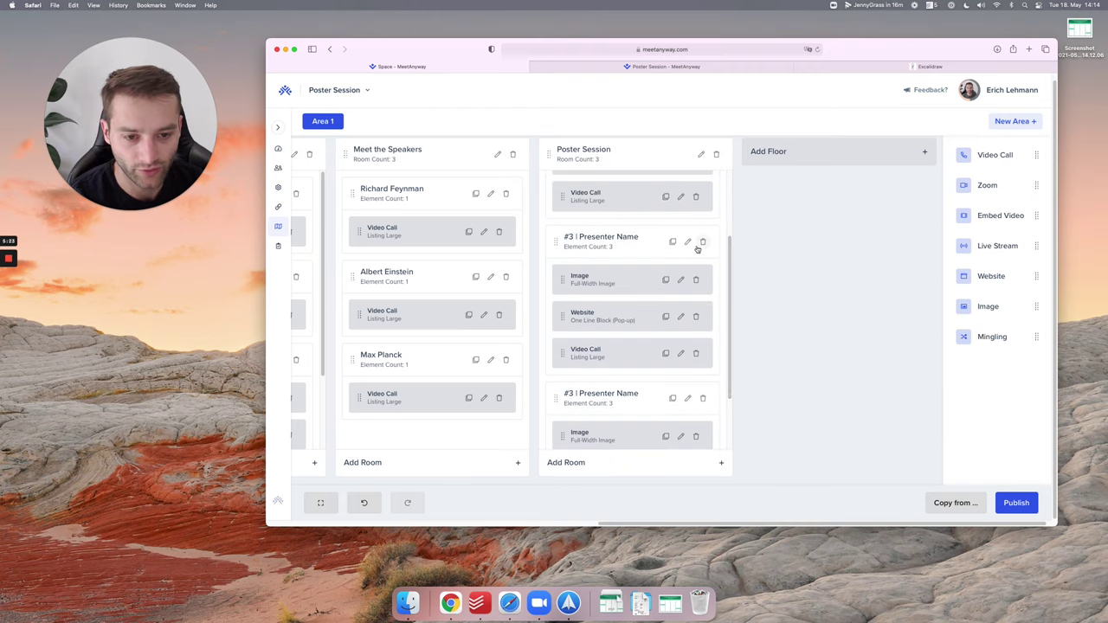
click(688, 241)
drag(807, 135, 812, 141)
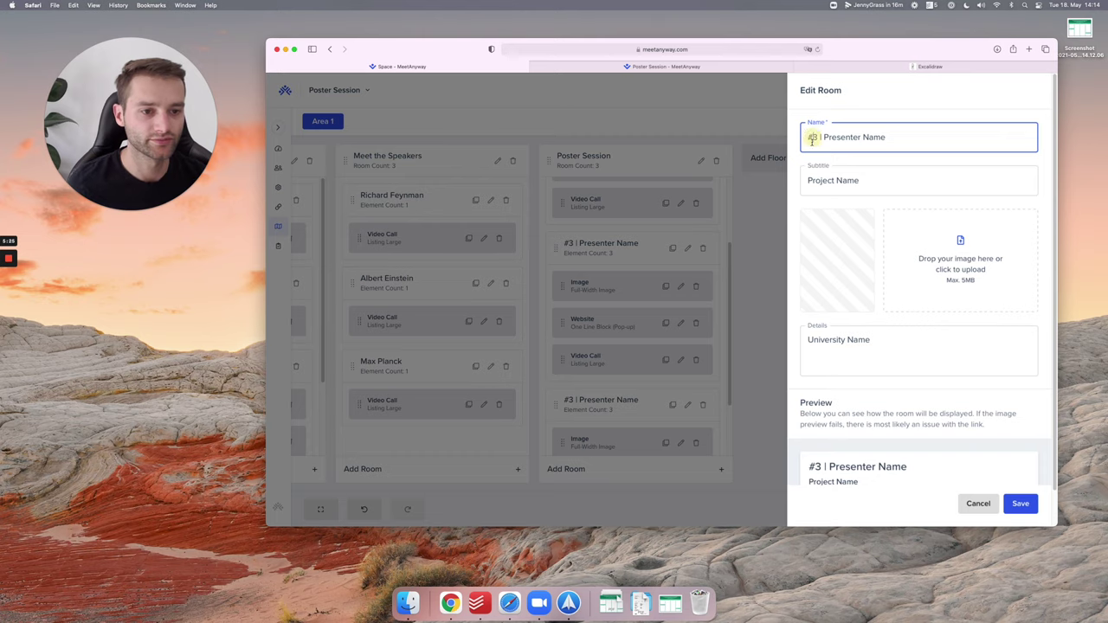
text(2)
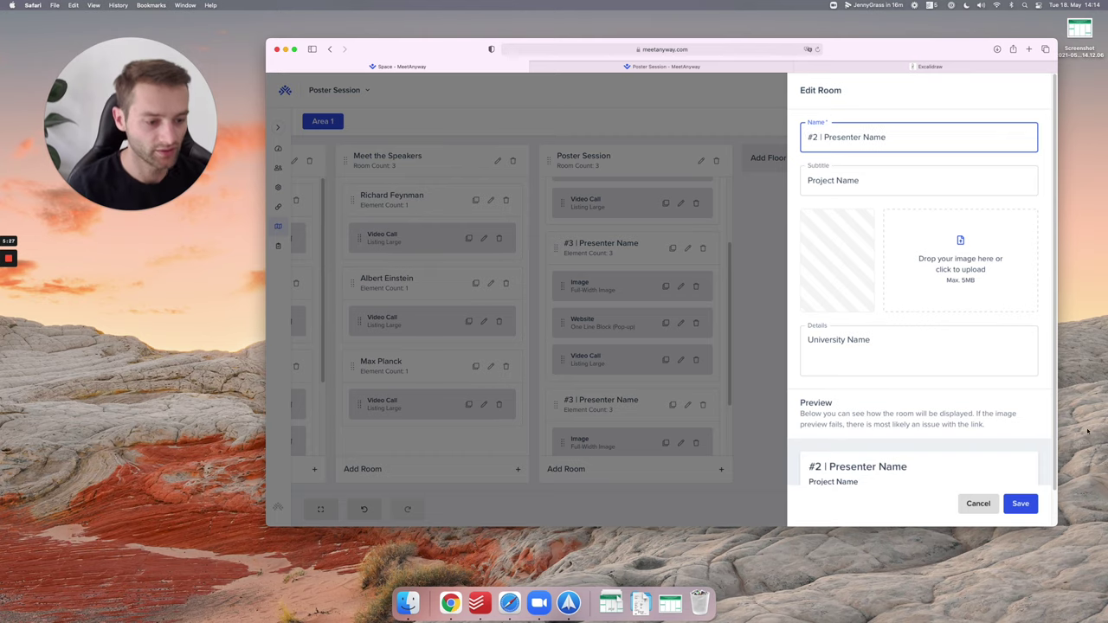
click(1021, 503)
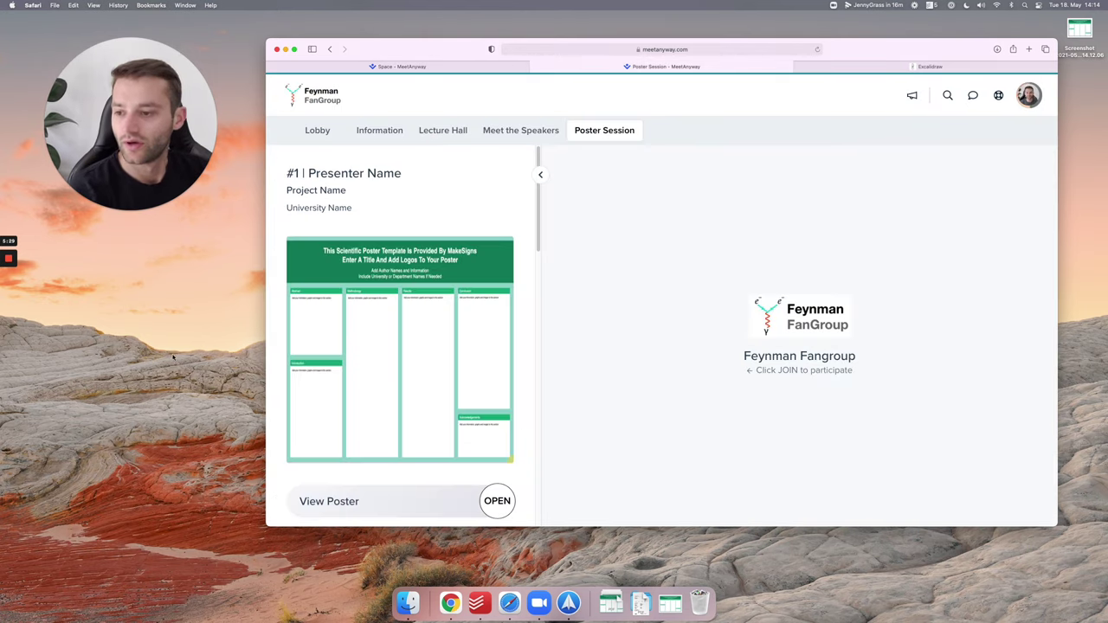
Review the three presenter rooms on the published Poster Session page, with the page zoomed out so more of each room fits
scroll(375, 287, down, 10)
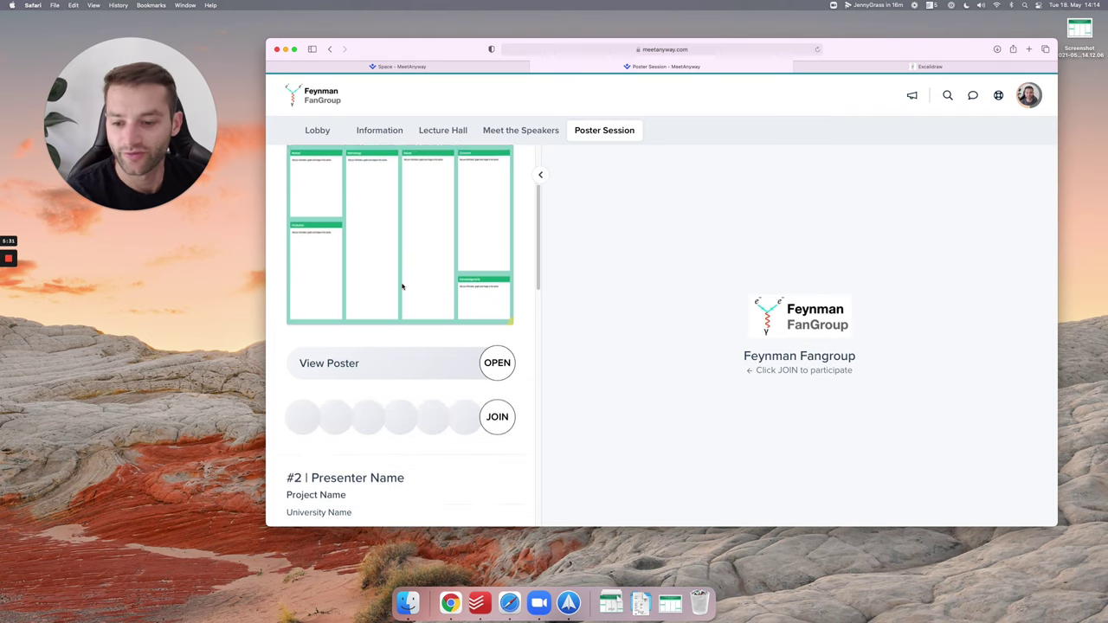
scroll(453, 317, down, 6)
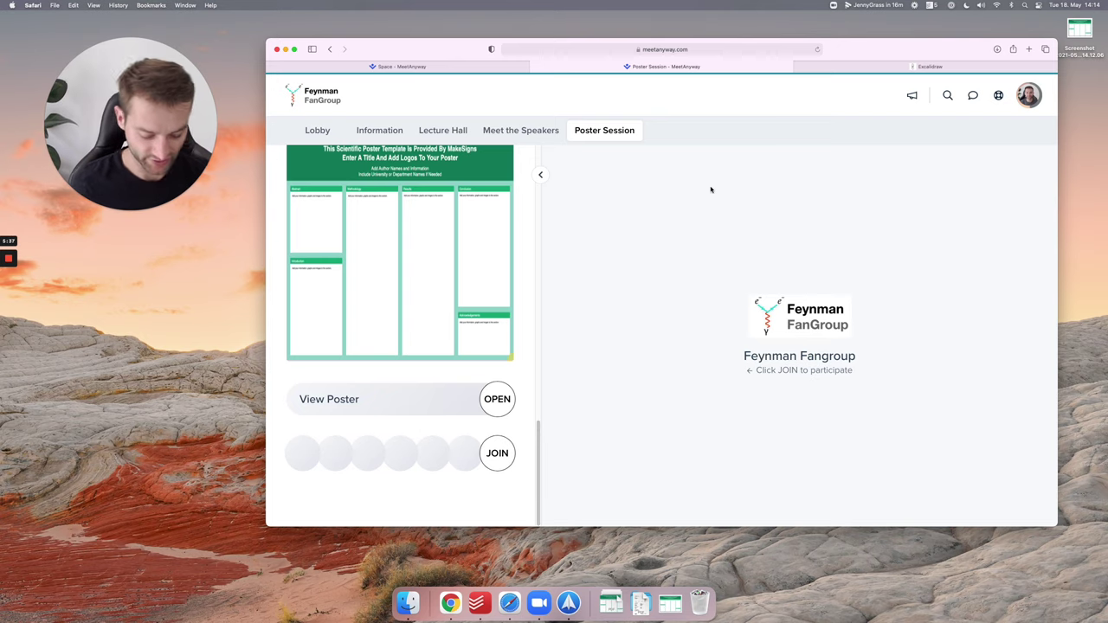
key(super+minus)
key(super+minus)
key(super+minus)
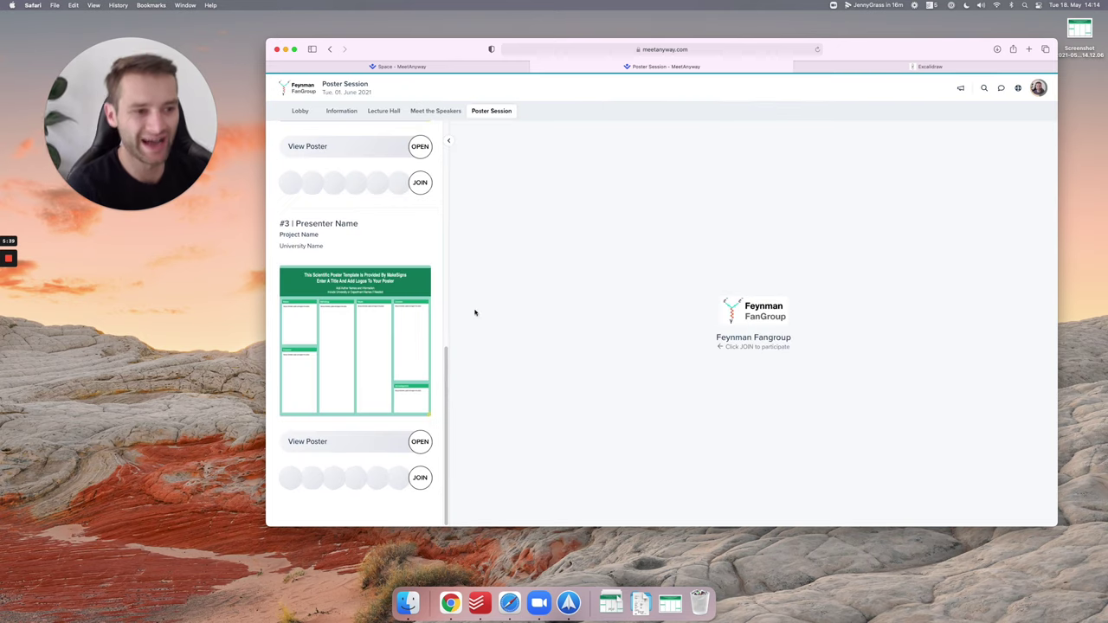
scroll(374, 229, up, 10)
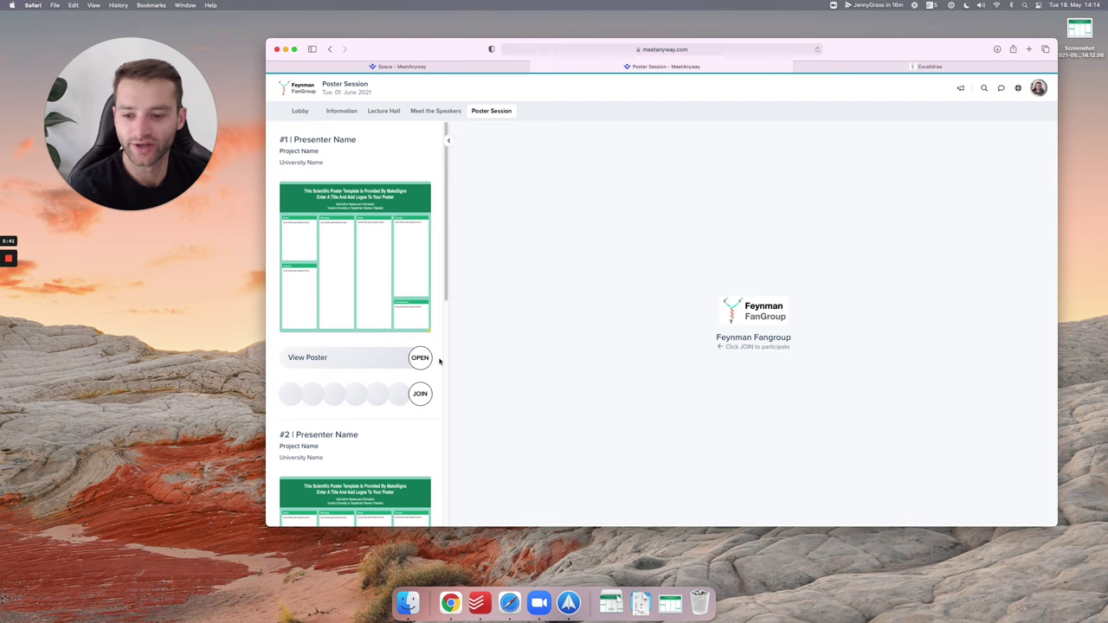
key(super+minus)
key(super+minus)
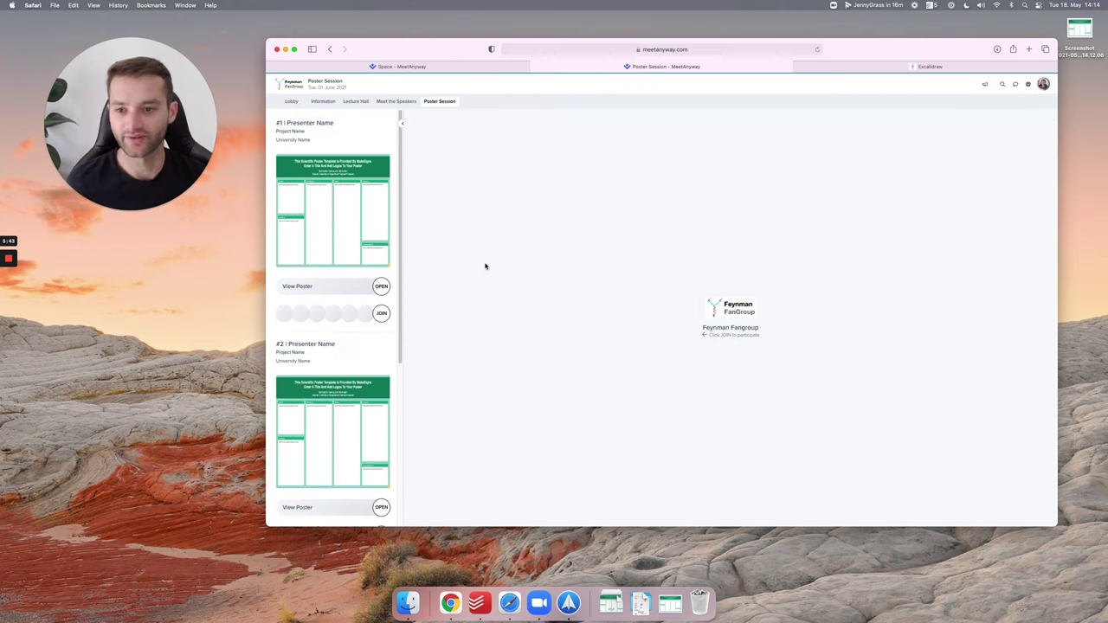
key(super+plus)
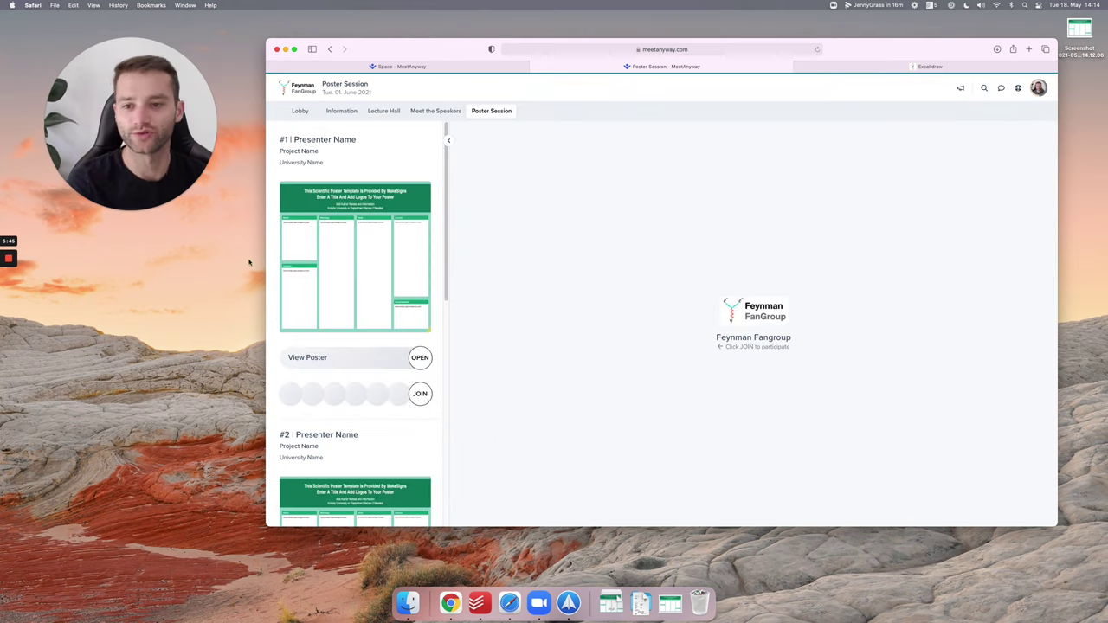
scroll(389, 234, down, 5)
scroll(387, 236, up, 5)
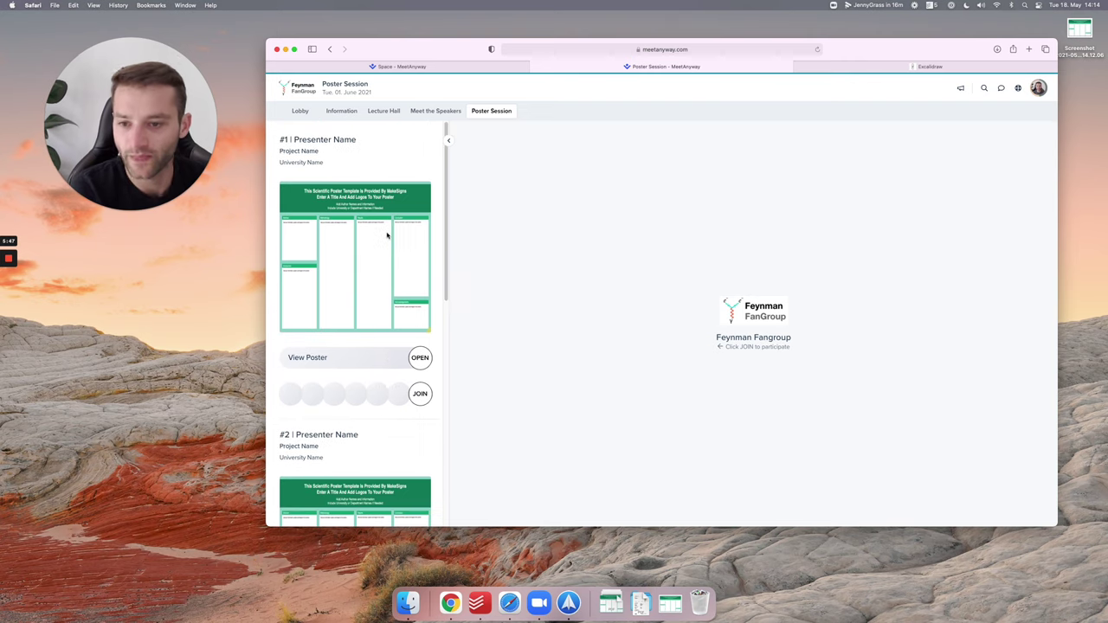
In the Excalidraw sketch, reorder the "Posters (Var II)" layout so View Poster sits directly below Poster, followed by Video
click(834, 68)
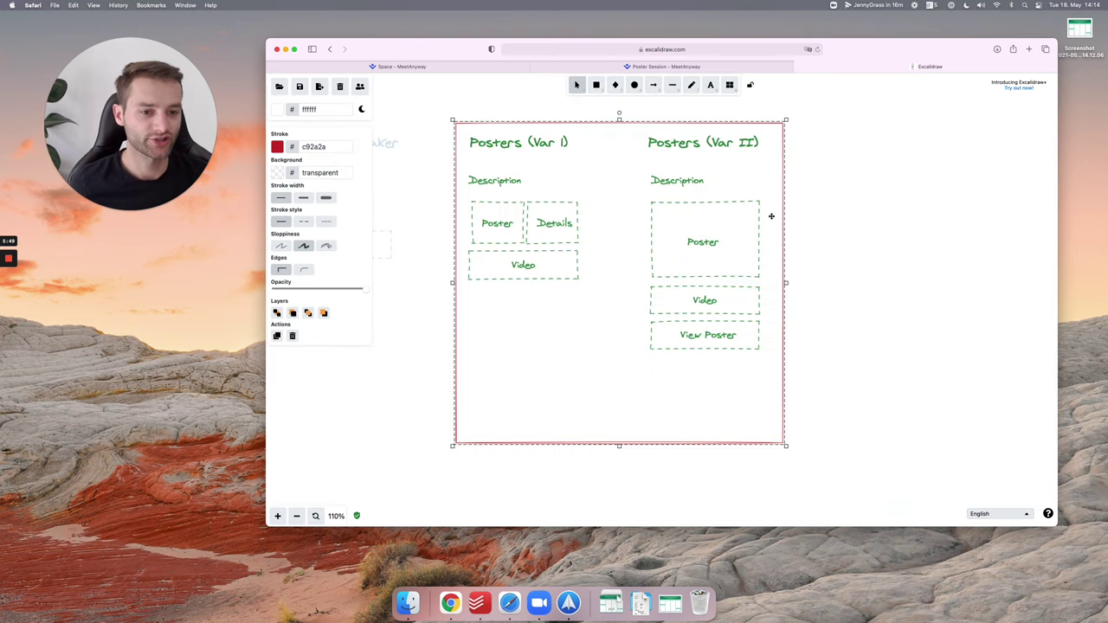
click(897, 253)
click(719, 247)
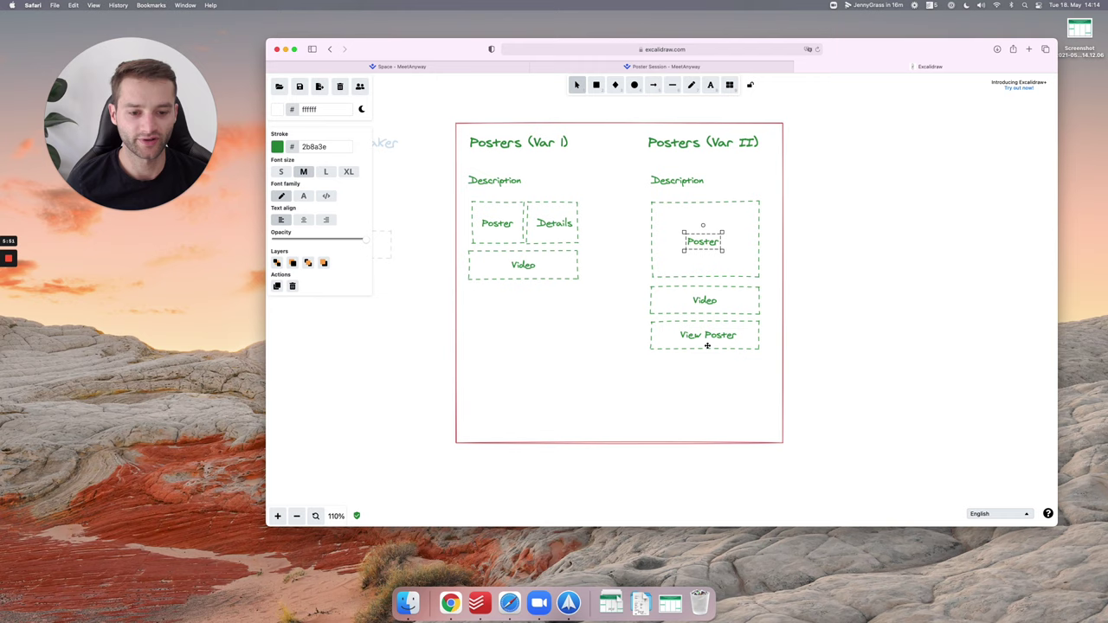
mouse_move(768, 282)
mouse_down()
mouse_move(704, 321)
mouse_move(638, 317)
mouse_up()
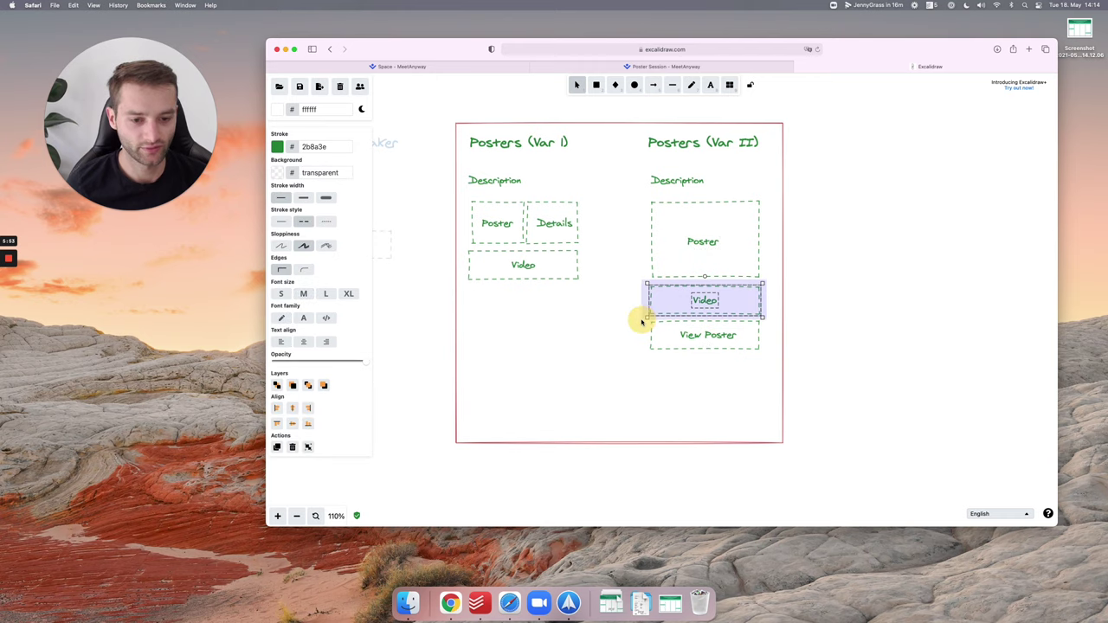
drag(704, 301, 704, 369)
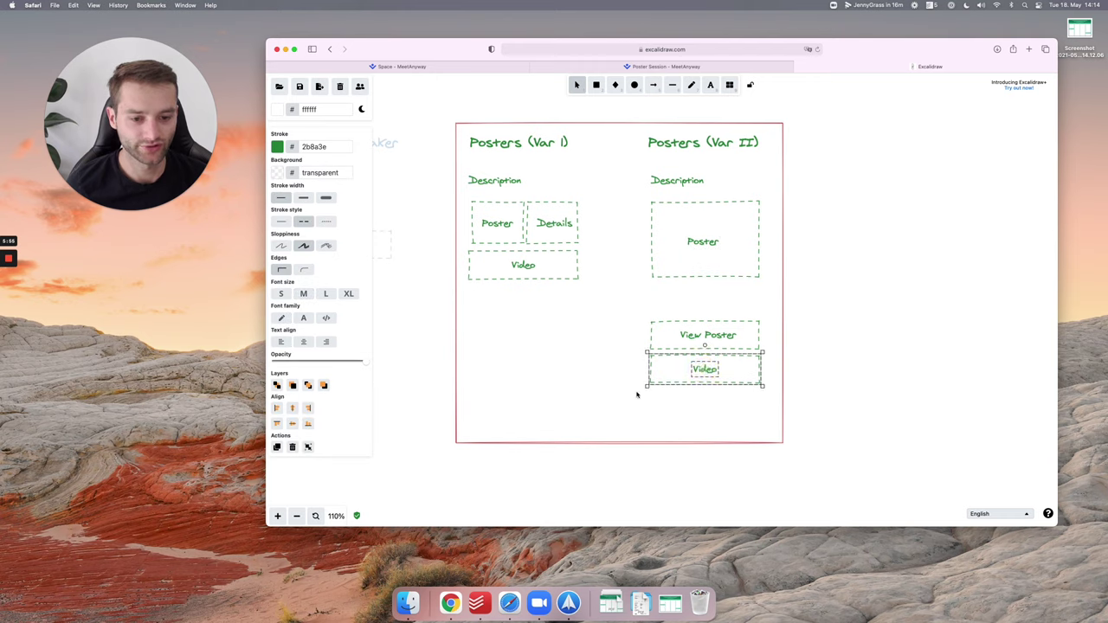
mouse_move(638, 388)
mouse_down()
mouse_move(793, 291)
mouse_move(760, 308)
mouse_move(743, 345)
mouse_move(631, 398)
mouse_up()
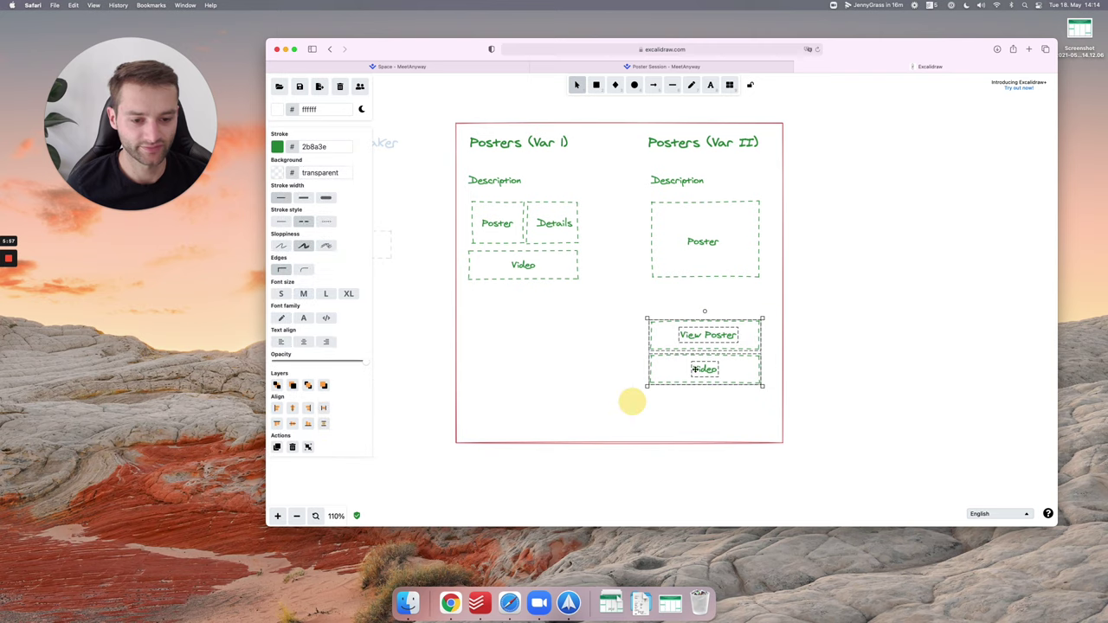
drag(734, 333, 743, 299)
click(833, 272)
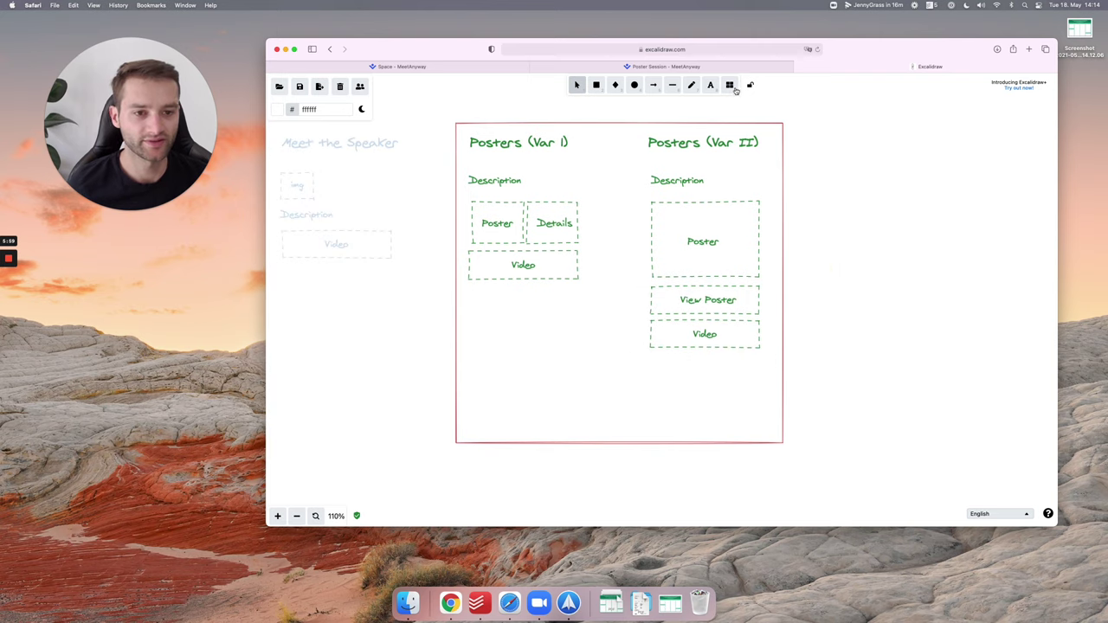
Return to the published Poster Session page and compare its presenter rooms with the reordered sketch
click(741, 67)
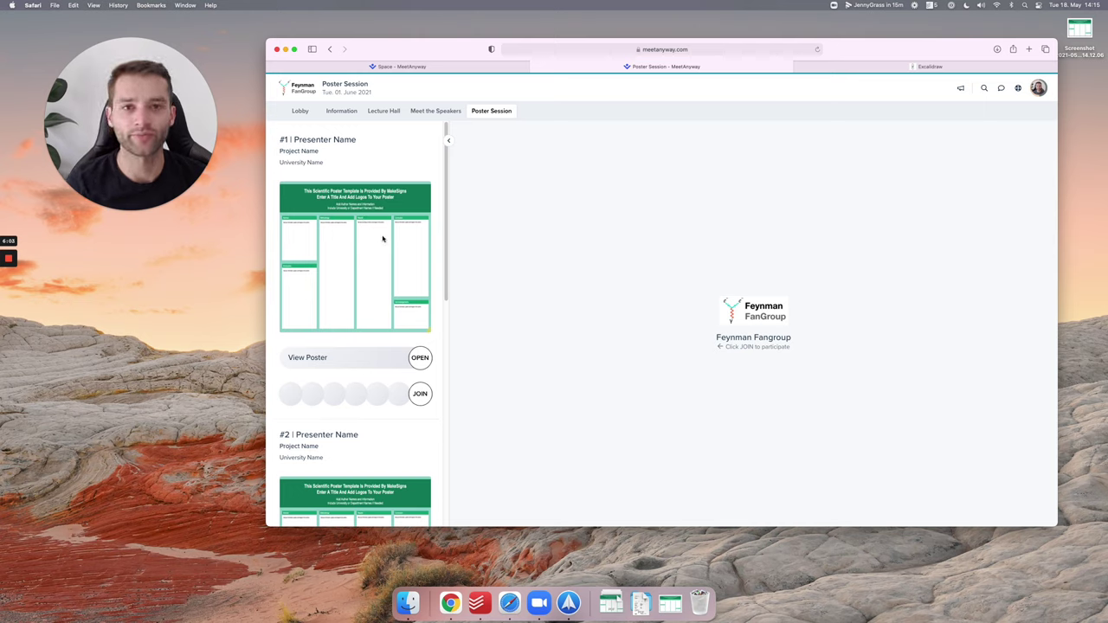
scroll(389, 286, down, 5)
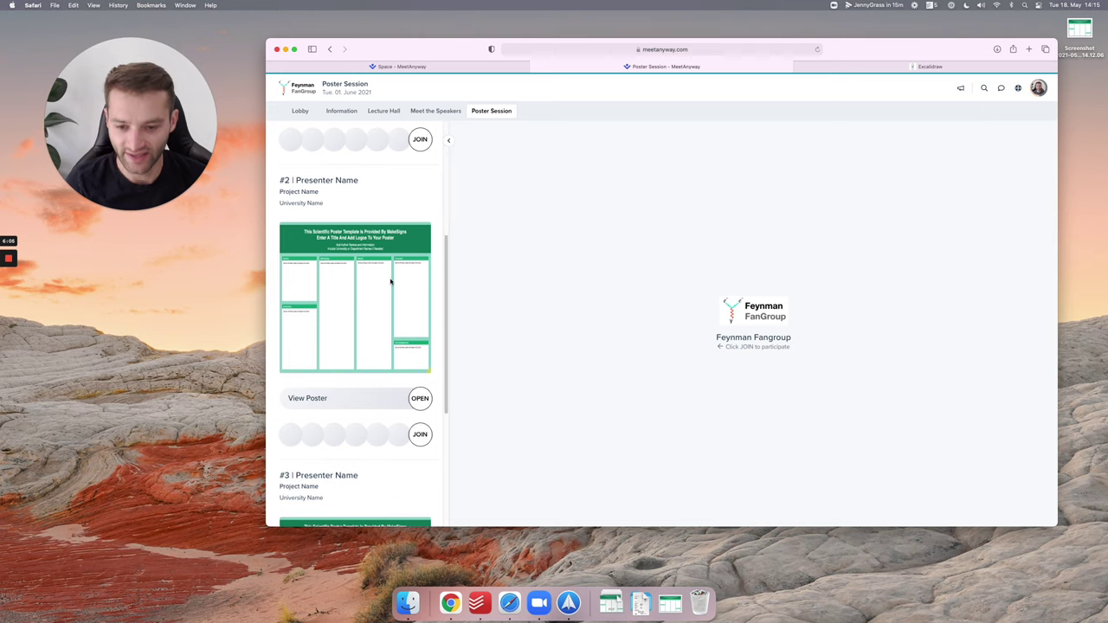
scroll(390, 282, up, 5)
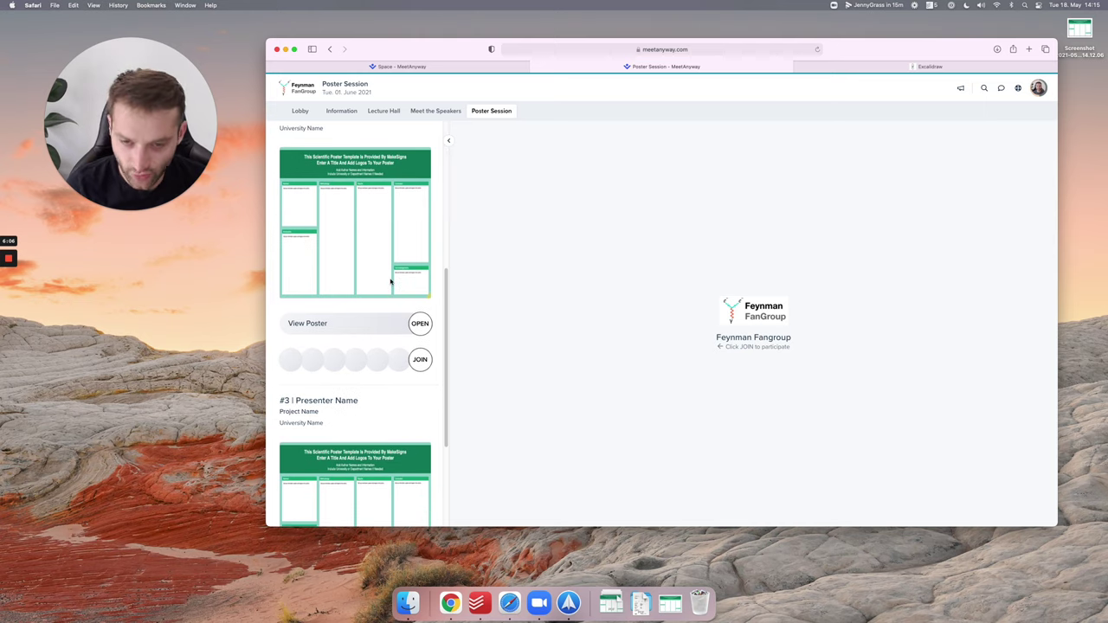
In Excalidraw, delete the red frame around the poster sketches and move the "Posters (Var I)" sketch to the right of "Posters (Var II)"
click(857, 66)
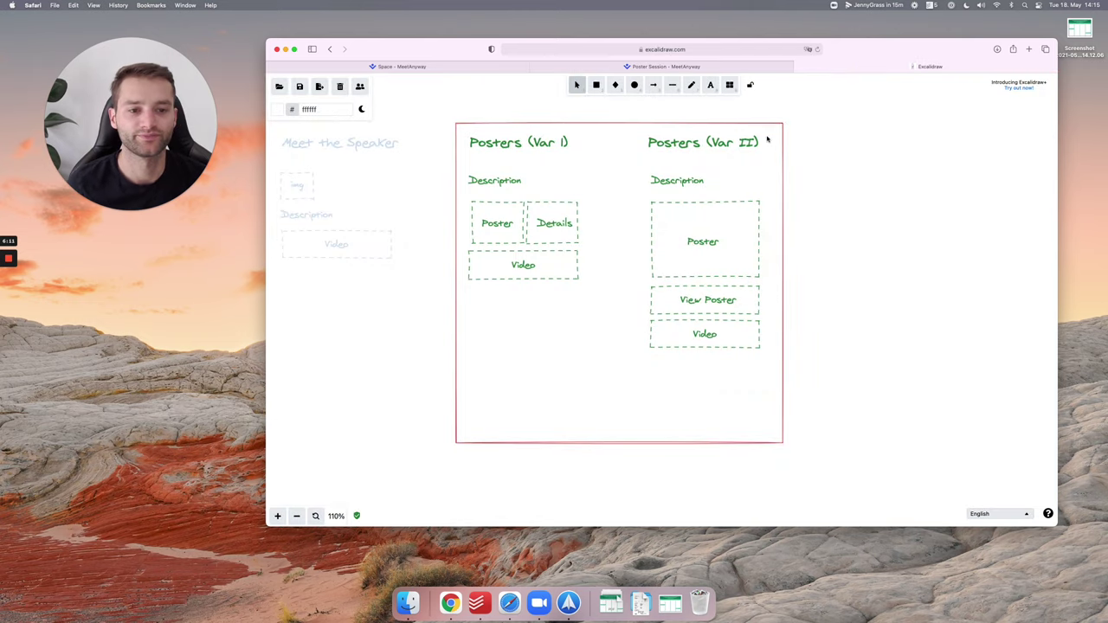
drag(701, 216, 638, 323)
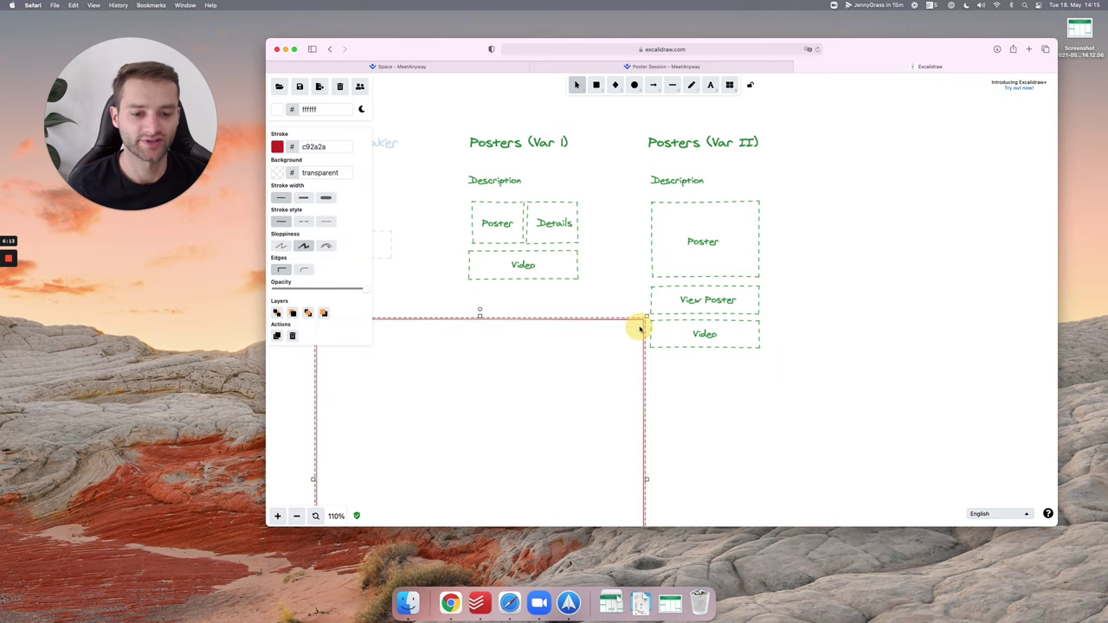
key(Delete)
drag(461, 129, 628, 403)
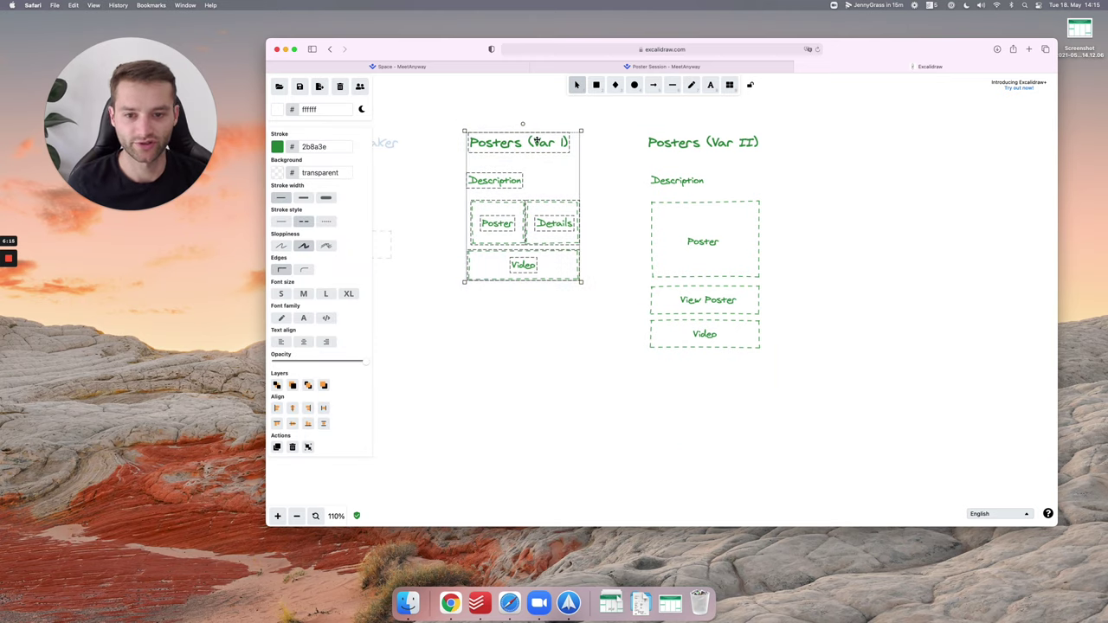
drag(537, 158, 888, 159)
Retitle the full-width poster sketch "Posters (Var I)" and the sketch with the Details box "Posters (Var 2)"
double_click(749, 145)
click(749, 145)
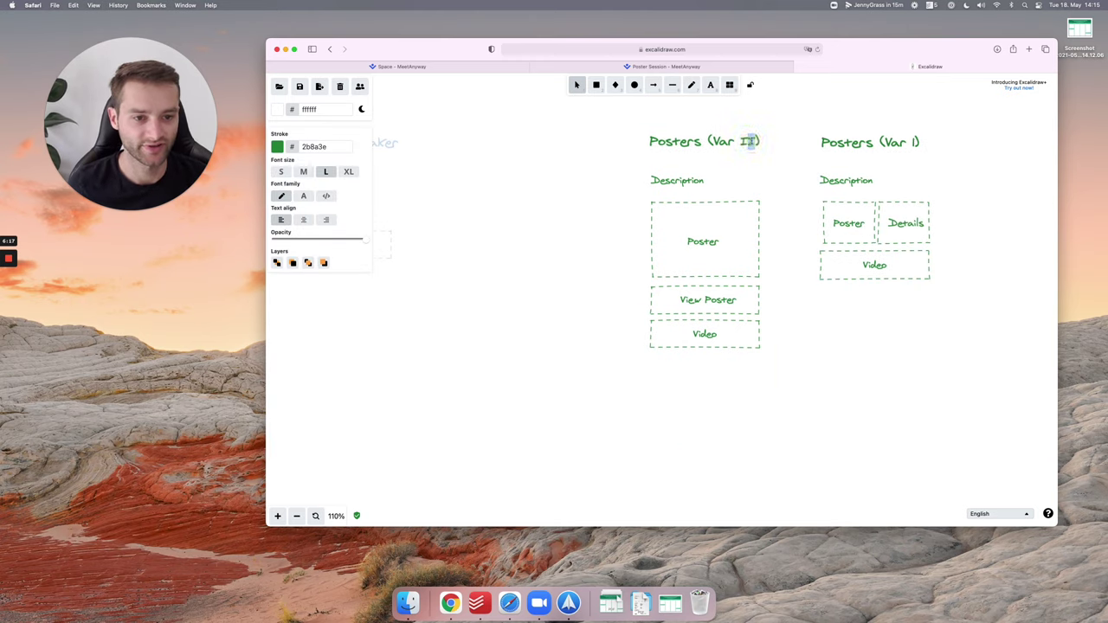
key(BackSpace)
click(919, 142)
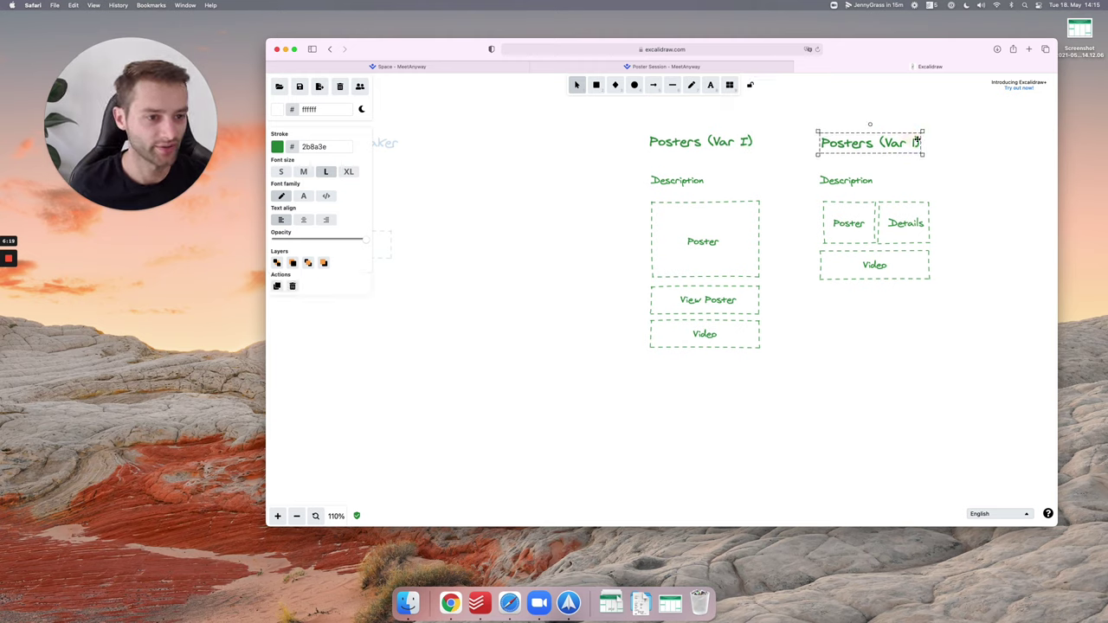
double_click(916, 142)
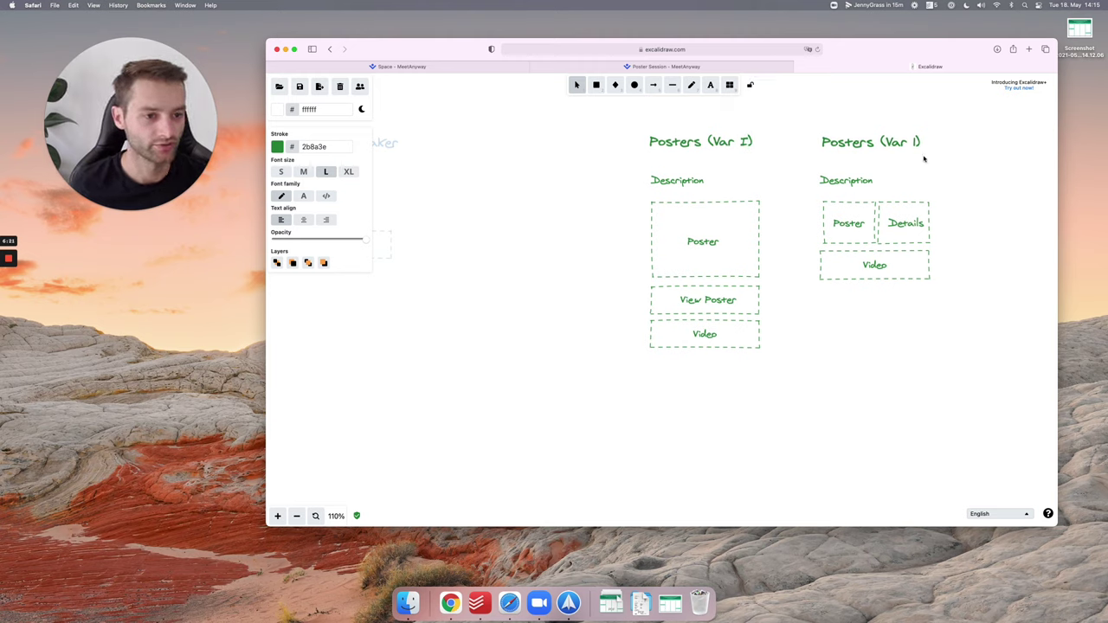
key(BackSpace)
text(2)
click(940, 346)
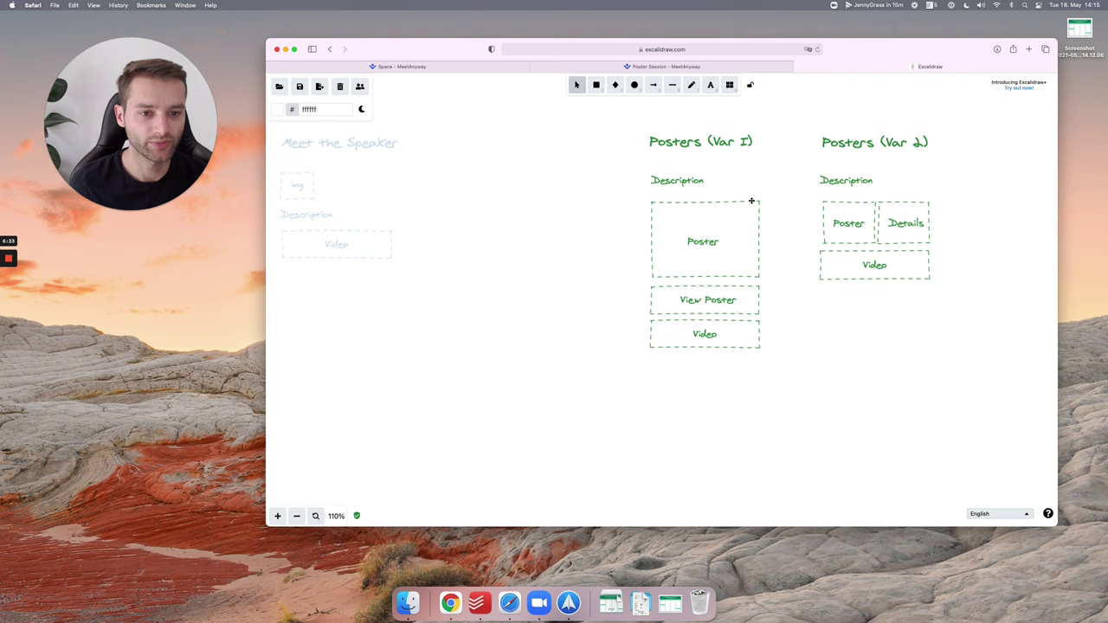
In the MeetAnyway space editor, rename the Poster Session floor as "Poster Session (Var 1)"
key(ctrl+shift+Tab)
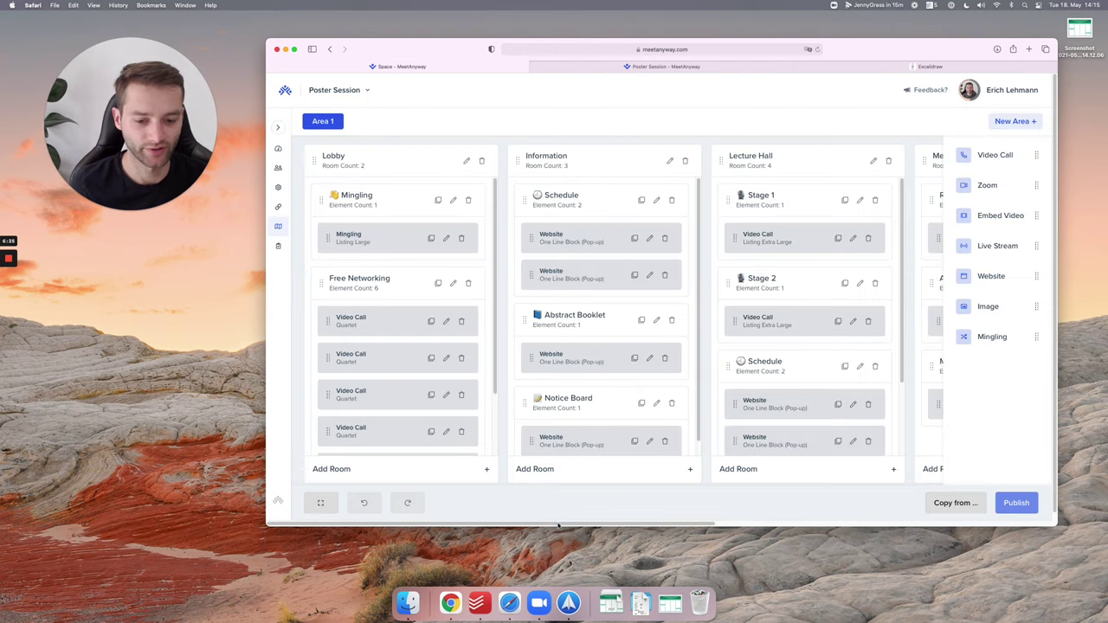
drag(559, 525, 900, 528)
click(701, 161)
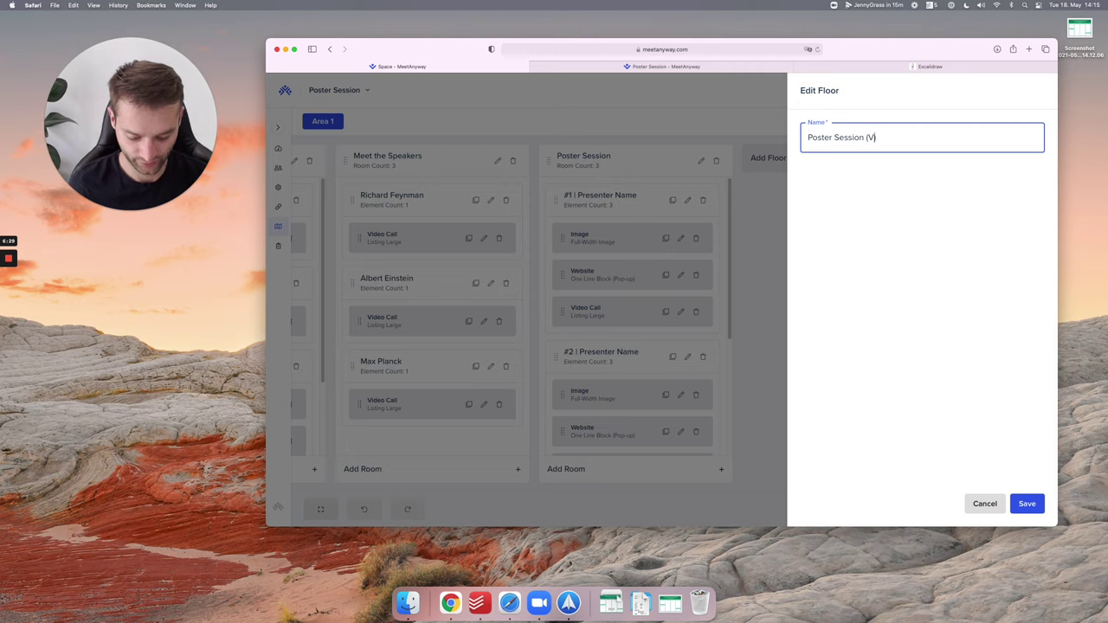
text((Var 1))
key(Return)
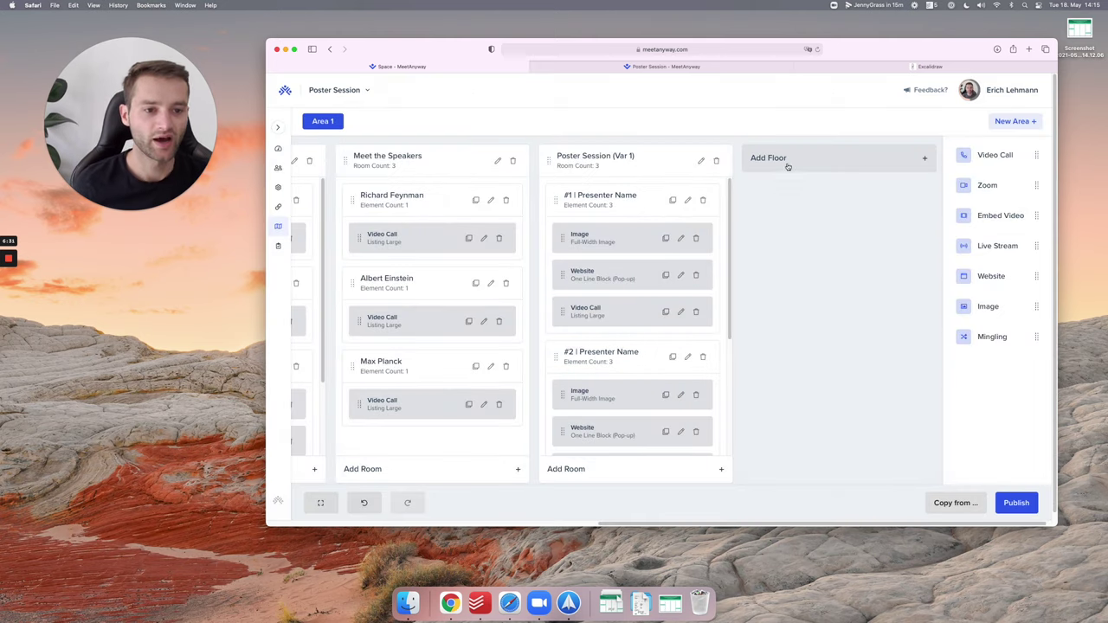
Add a new floor after it named "Poster Session (Var 2)", correcting any typing error in the saved name
click(786, 163)
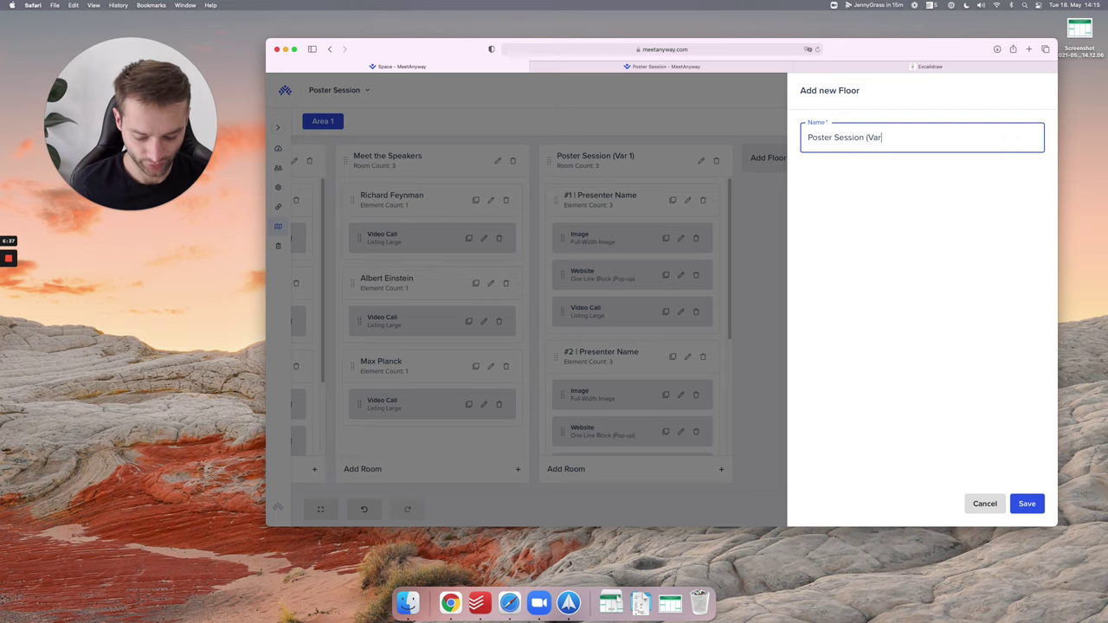
text(Poster Session (Var 2))
key(Return)
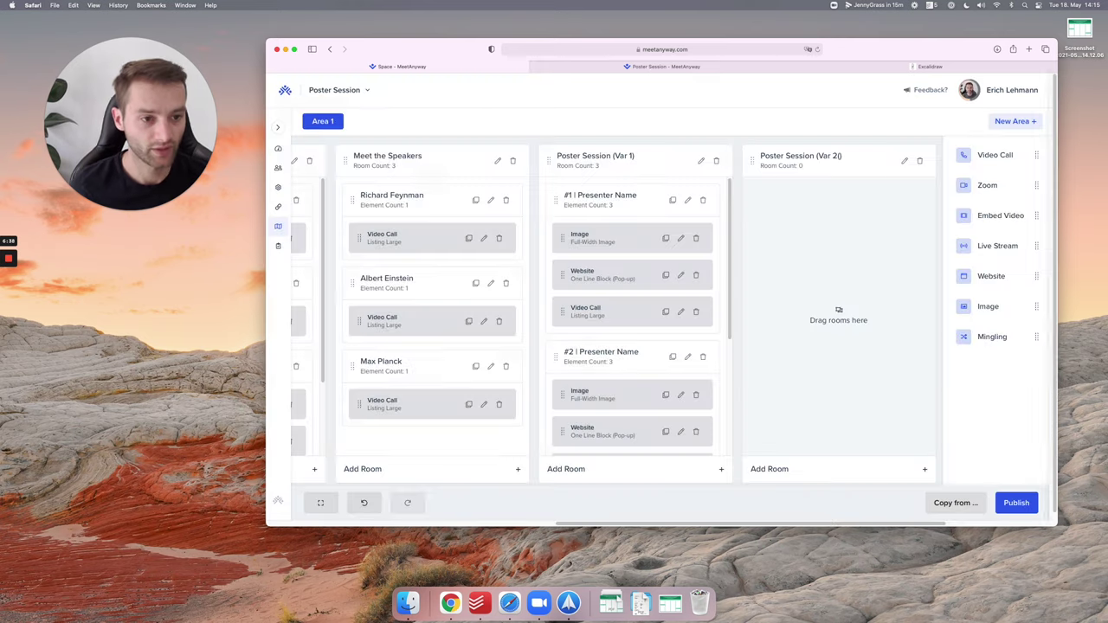
click(907, 161)
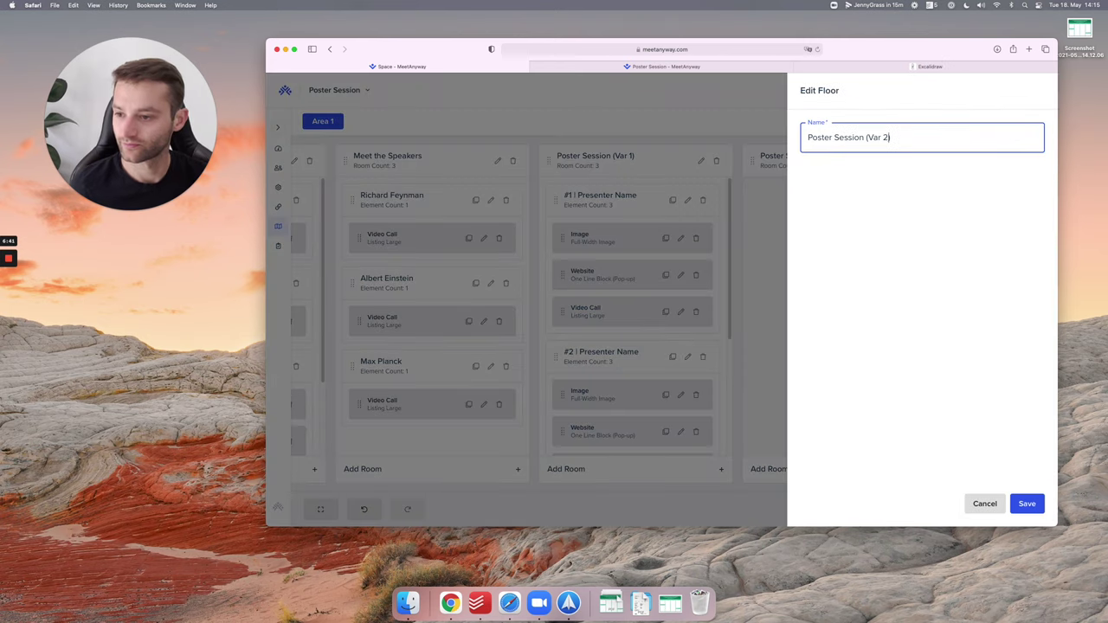
key(Return)
Duplicate the "#1 | Presenter Name" room on the Var 1 floor and move the copy to the "Poster Session (Var 2)" floor
click(672, 201)
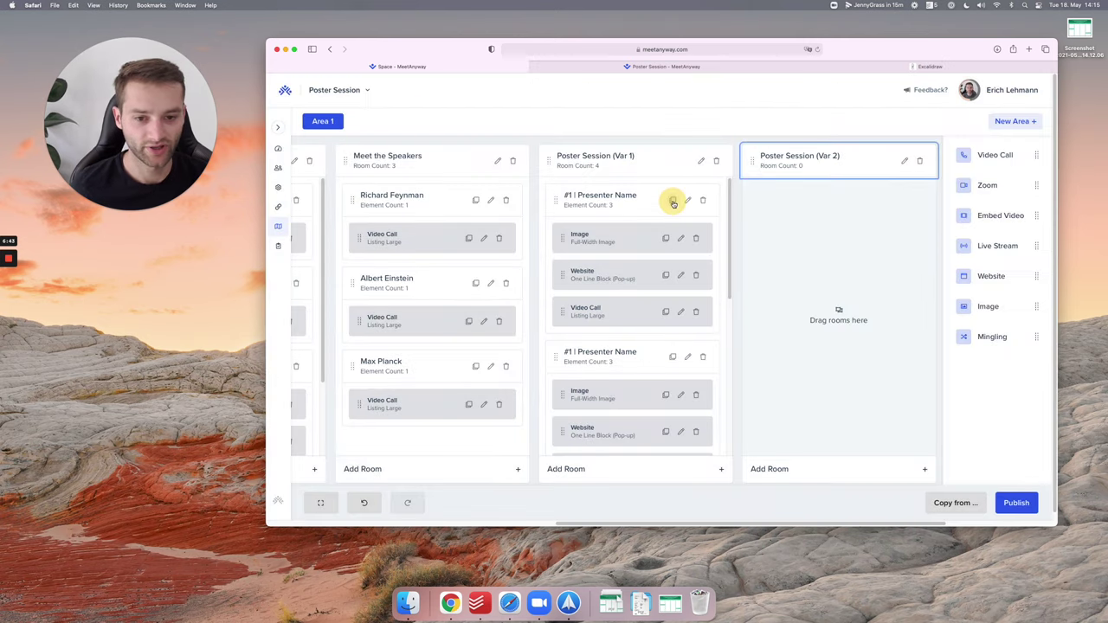
drag(559, 362, 772, 208)
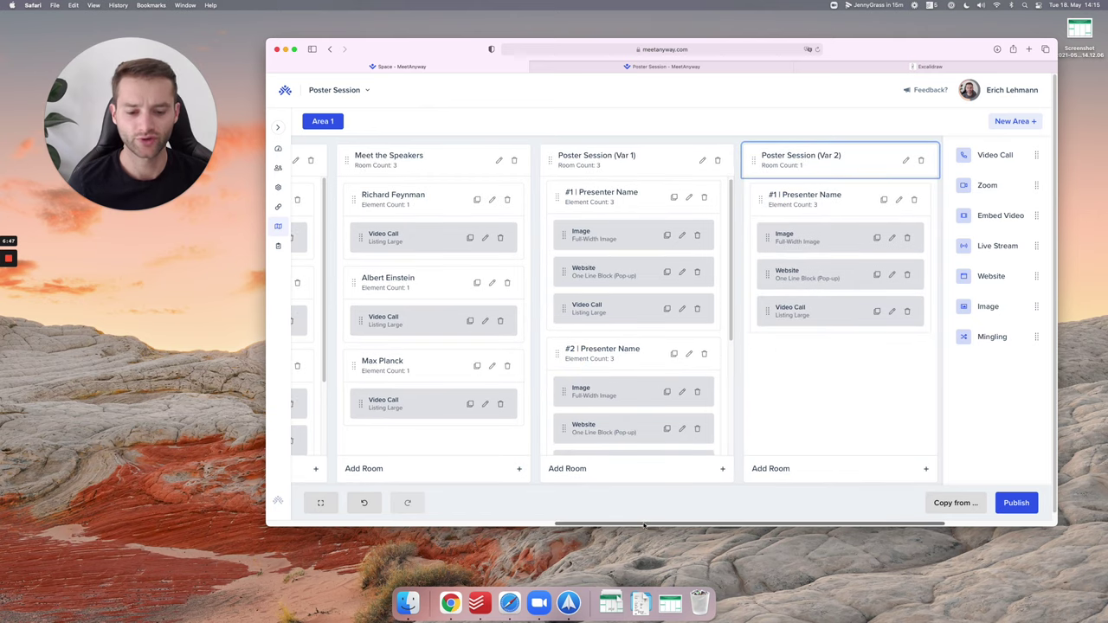
Change the Image element in the "#1 | Presenter Name" room on the Poster Session (Var 2) floor to Half-Width Image and save it
drag(643, 525, 799, 517)
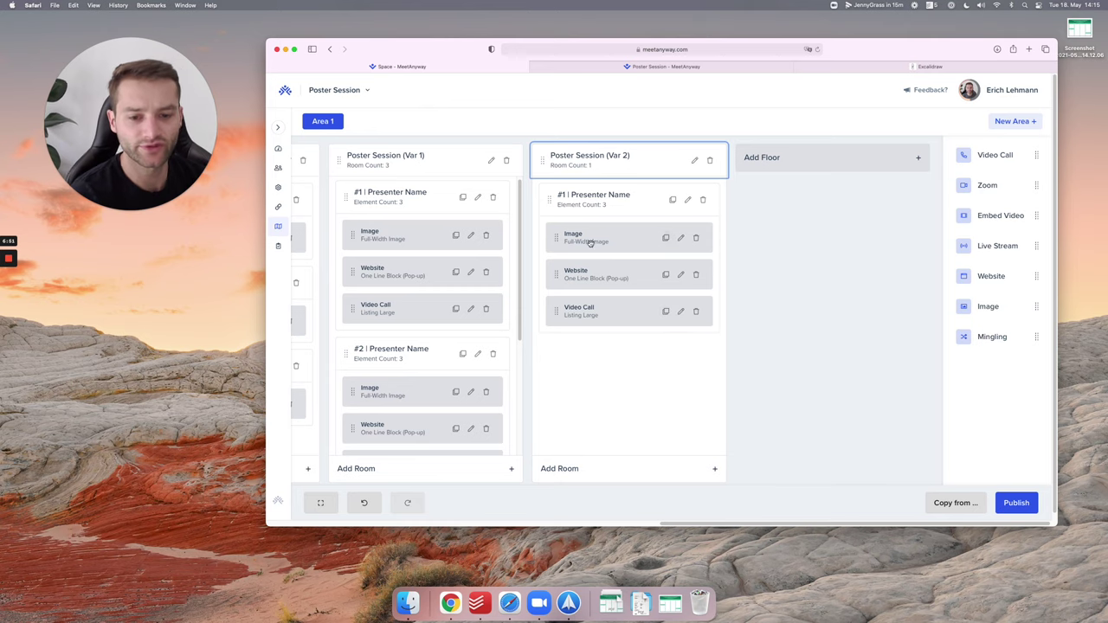
click(682, 240)
click(860, 139)
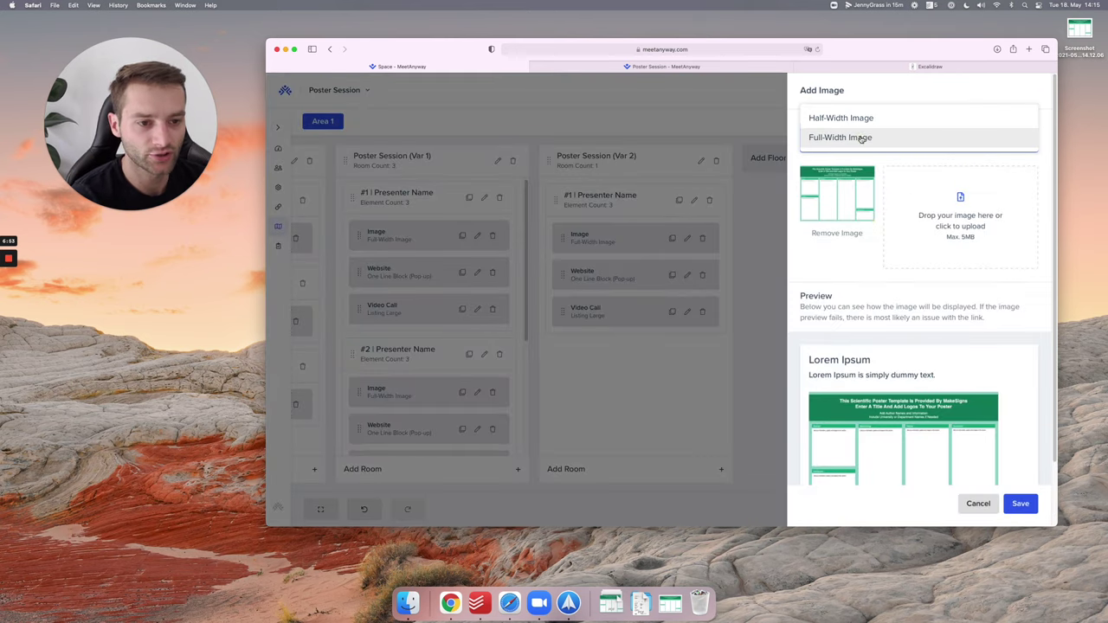
click(856, 120)
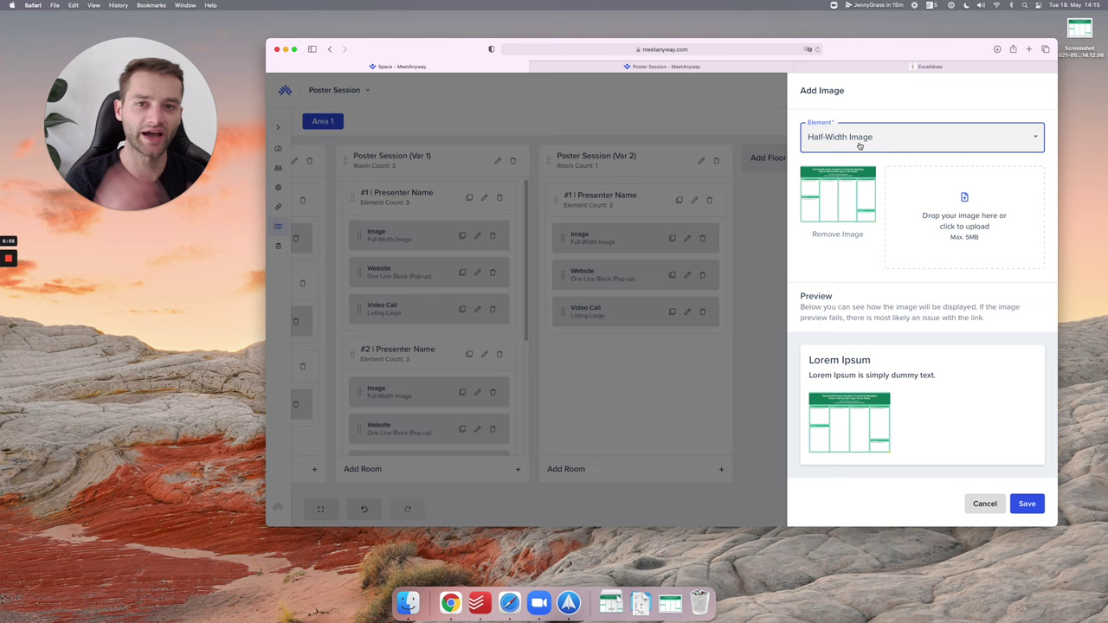
key(Down)
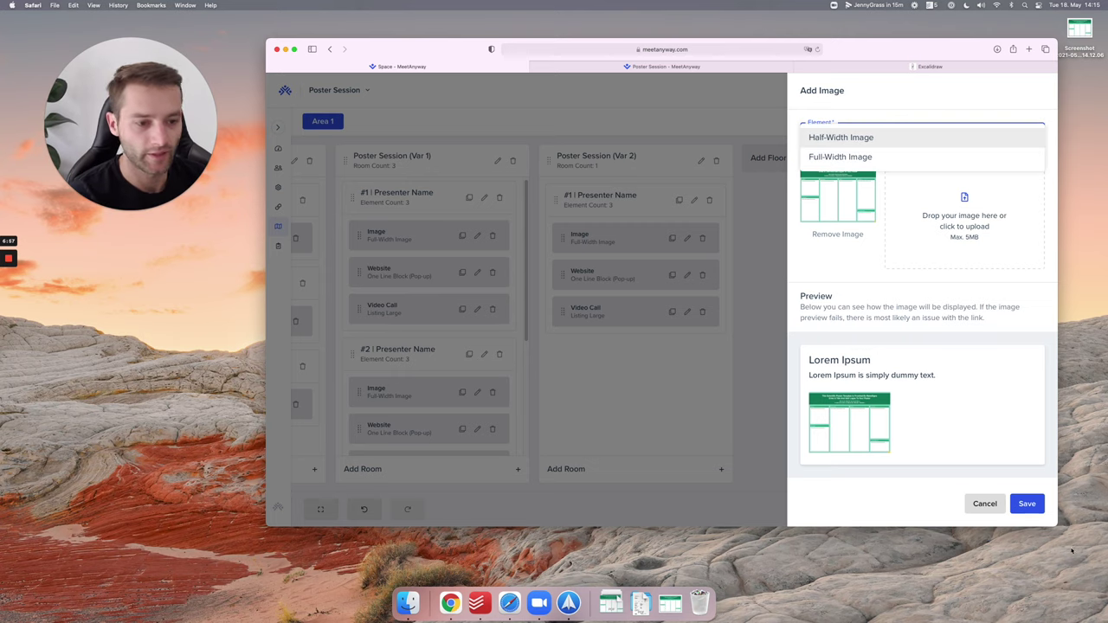
click(1026, 503)
click(1027, 503)
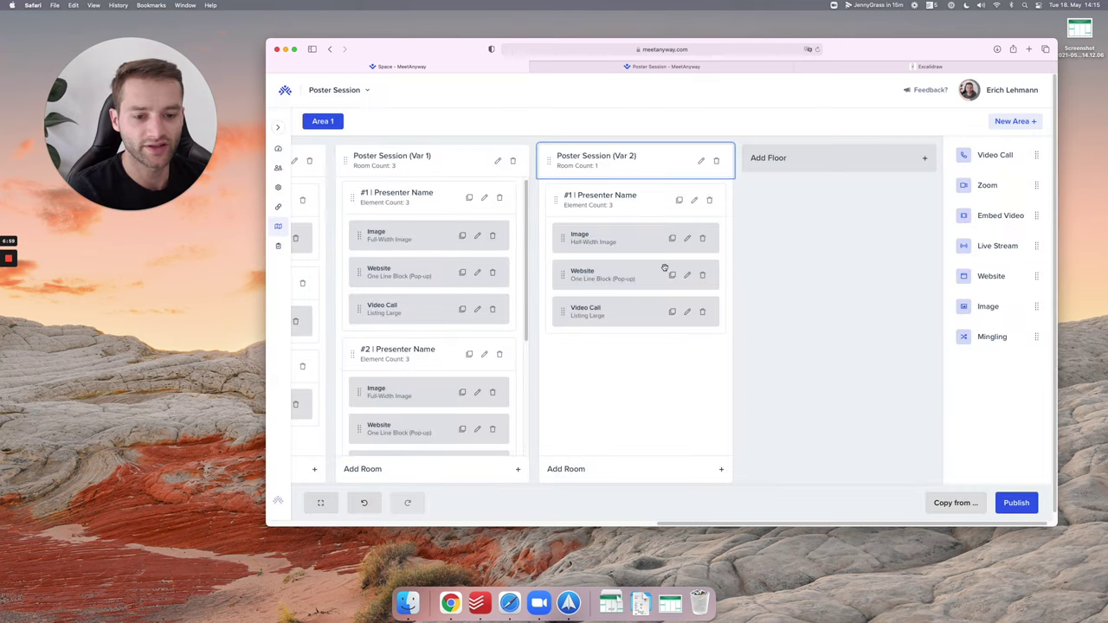
Change the Website element in the same Var 2 room to Details Block (Pop-up) and save it
click(688, 276)
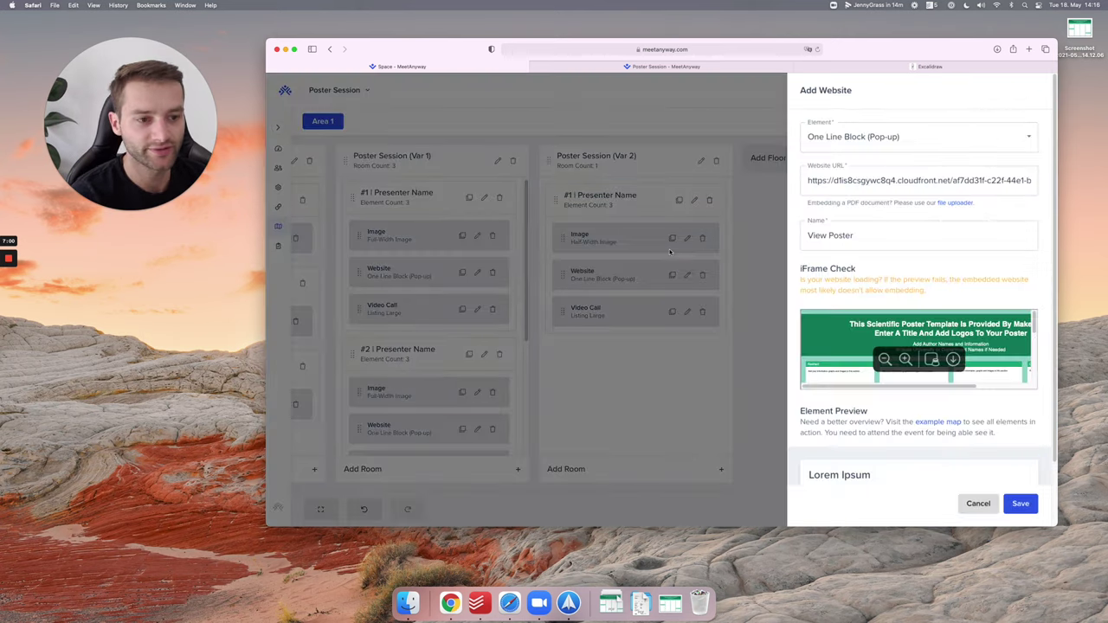
click(838, 147)
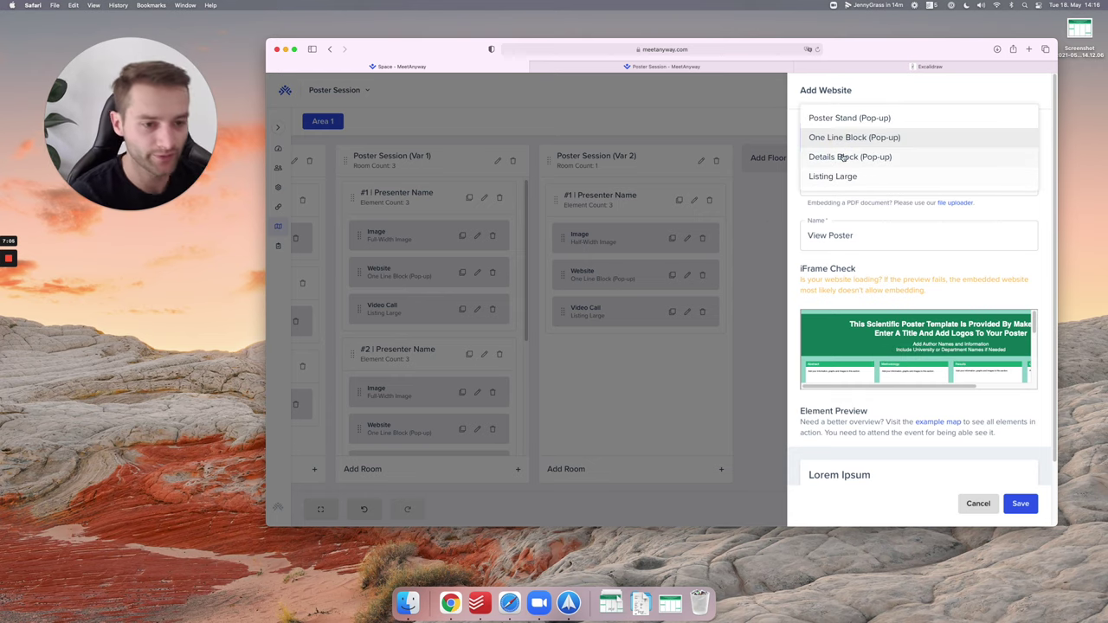
click(844, 157)
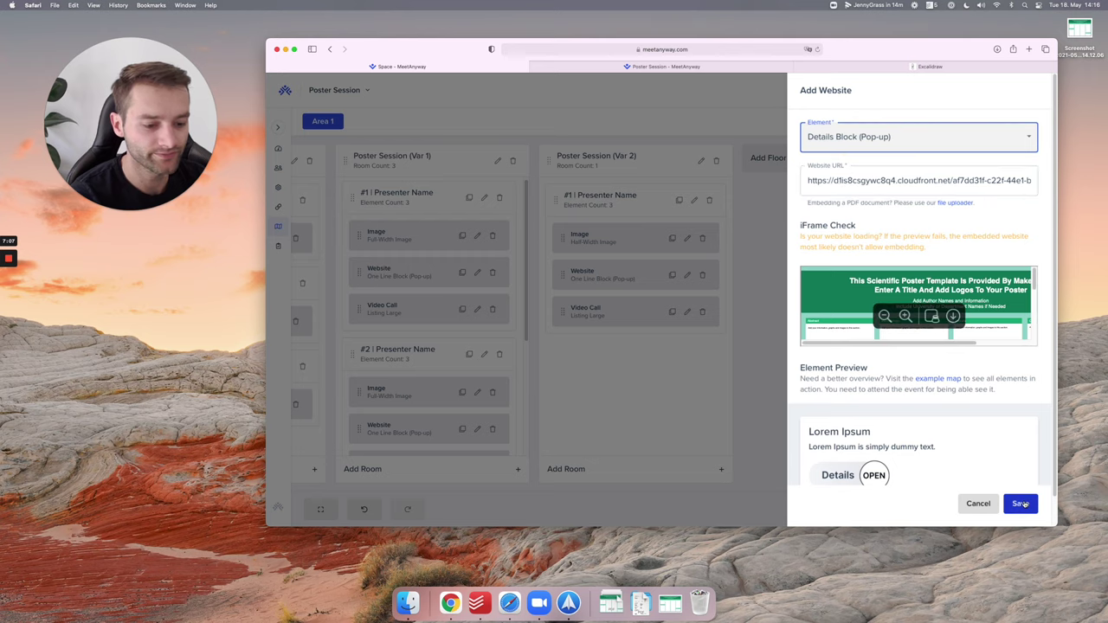
click(1020, 504)
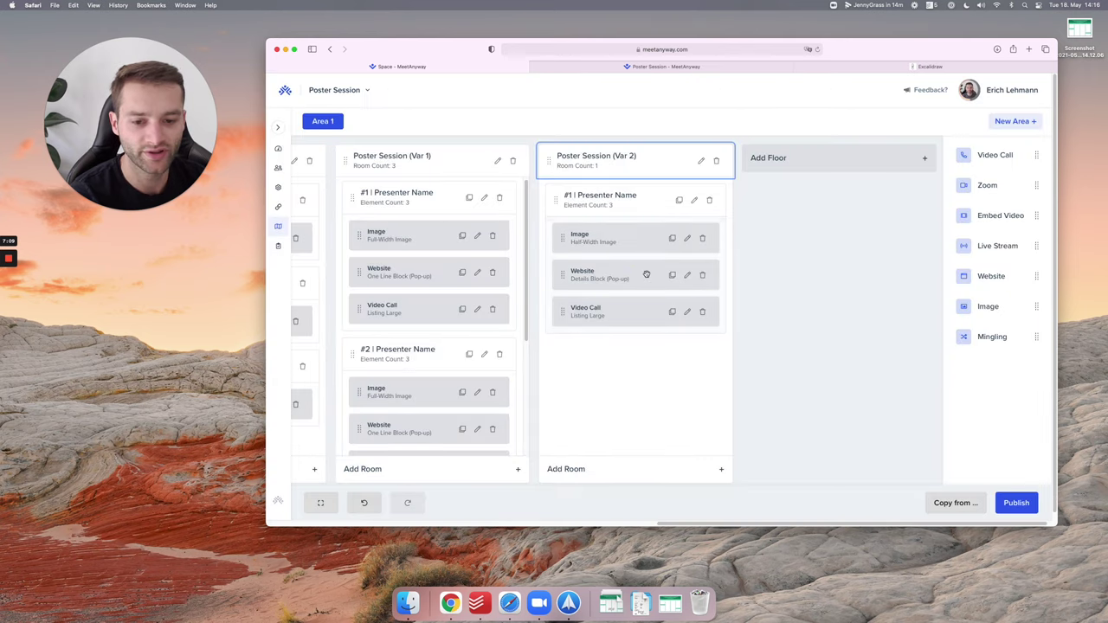
click(647, 274)
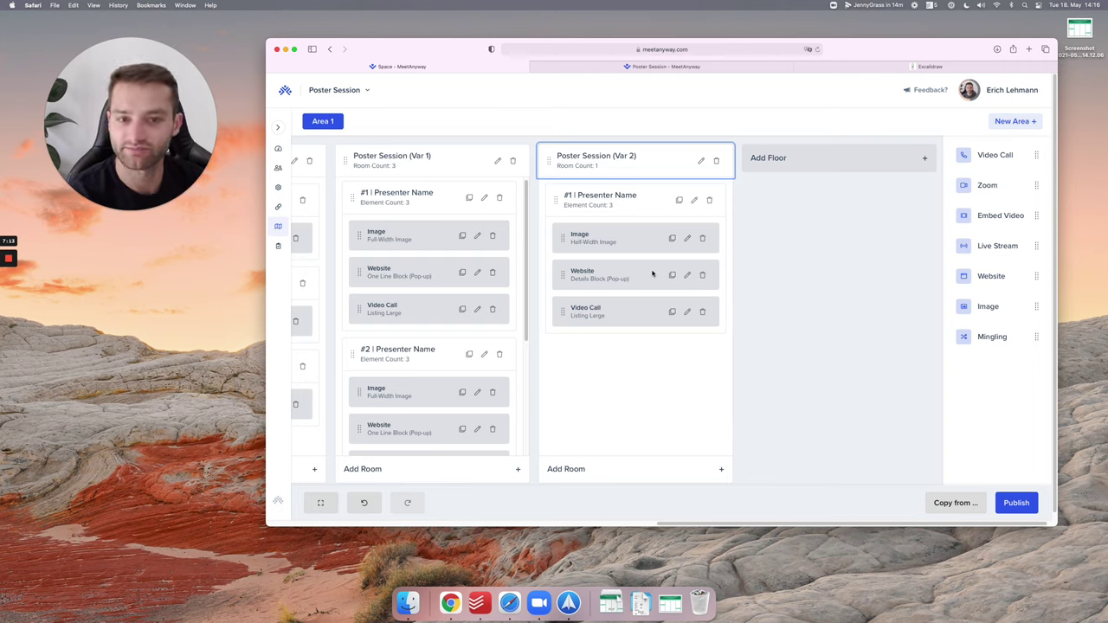
Duplicate the "#1 | Presenter Name" room on the Var 2 floor and rename the copy "#2 | Presenter Name"
click(678, 200)
click(687, 357)
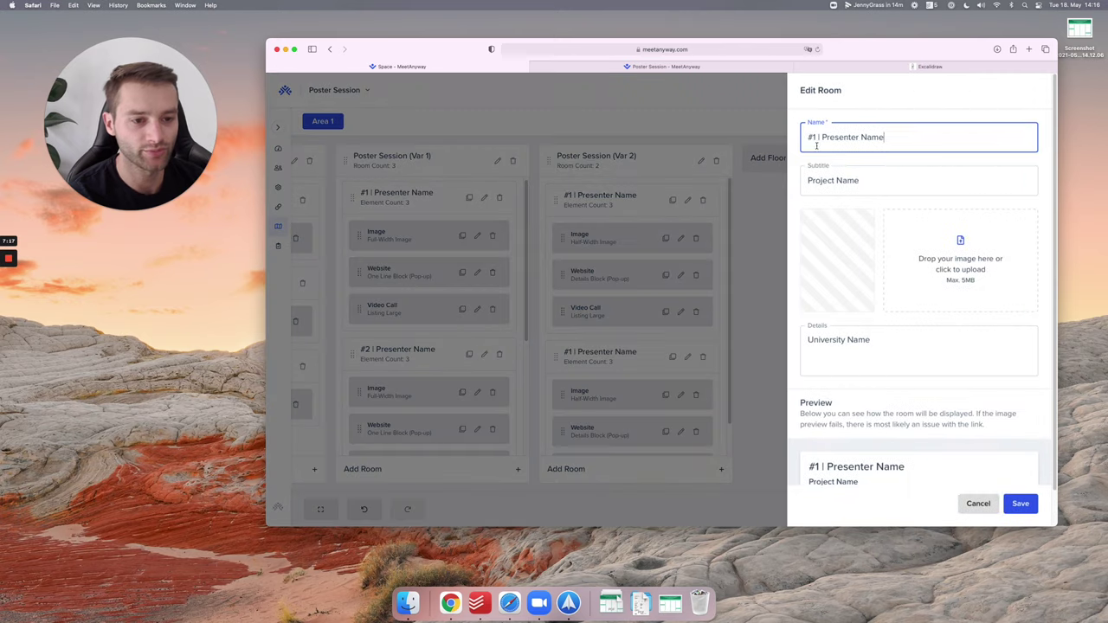
text(2)
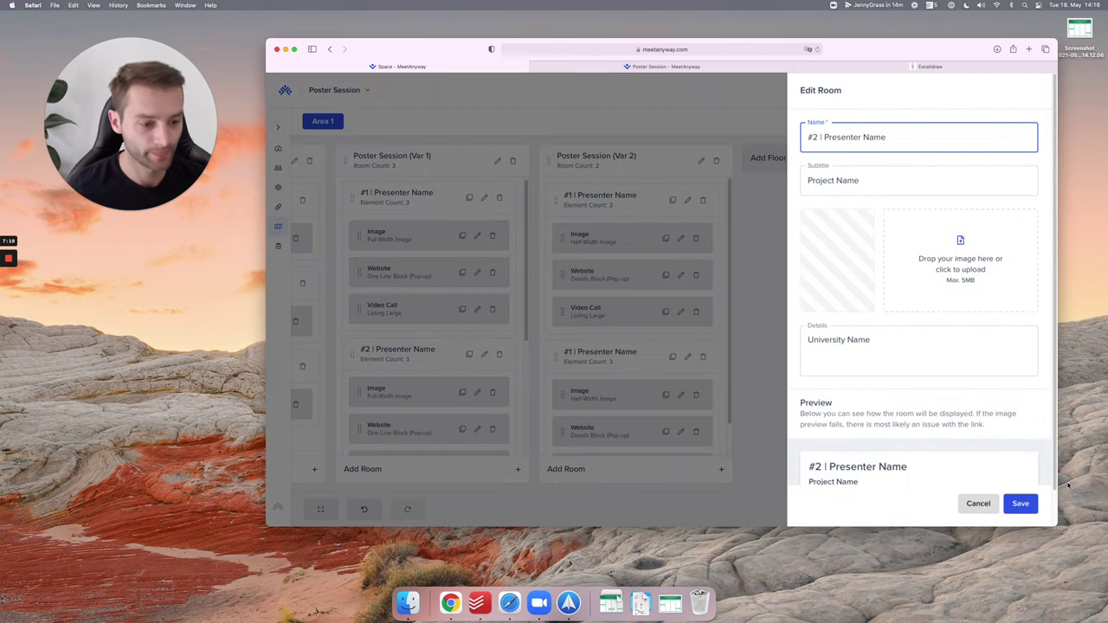
click(1019, 506)
scroll(649, 367, down, 2)
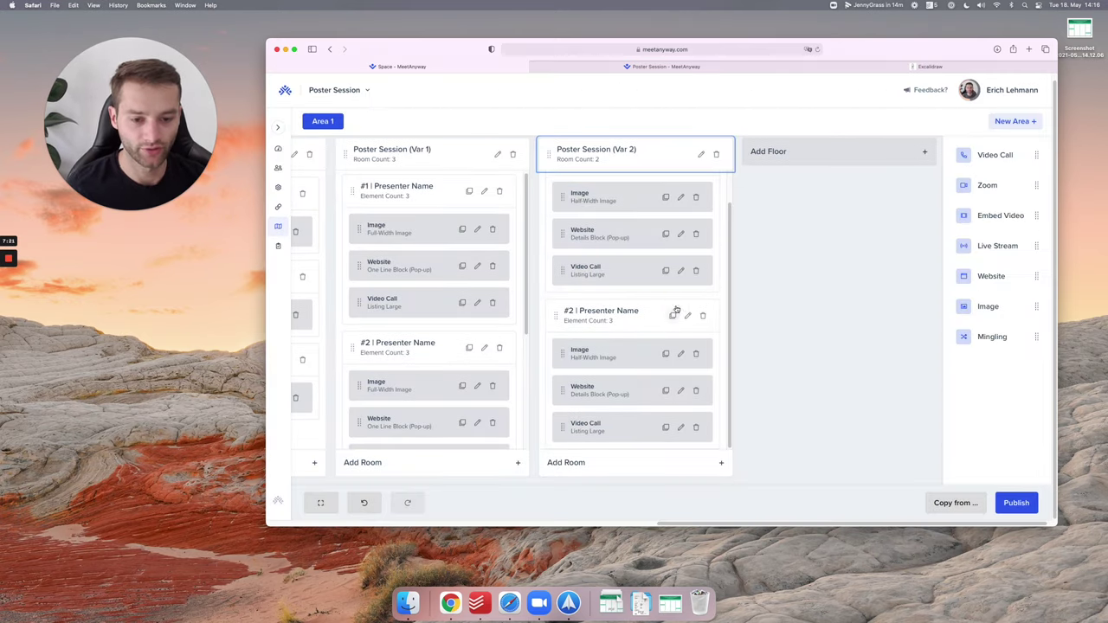
scroll(629, 343, up, 1)
scroll(630, 346, down, 1)
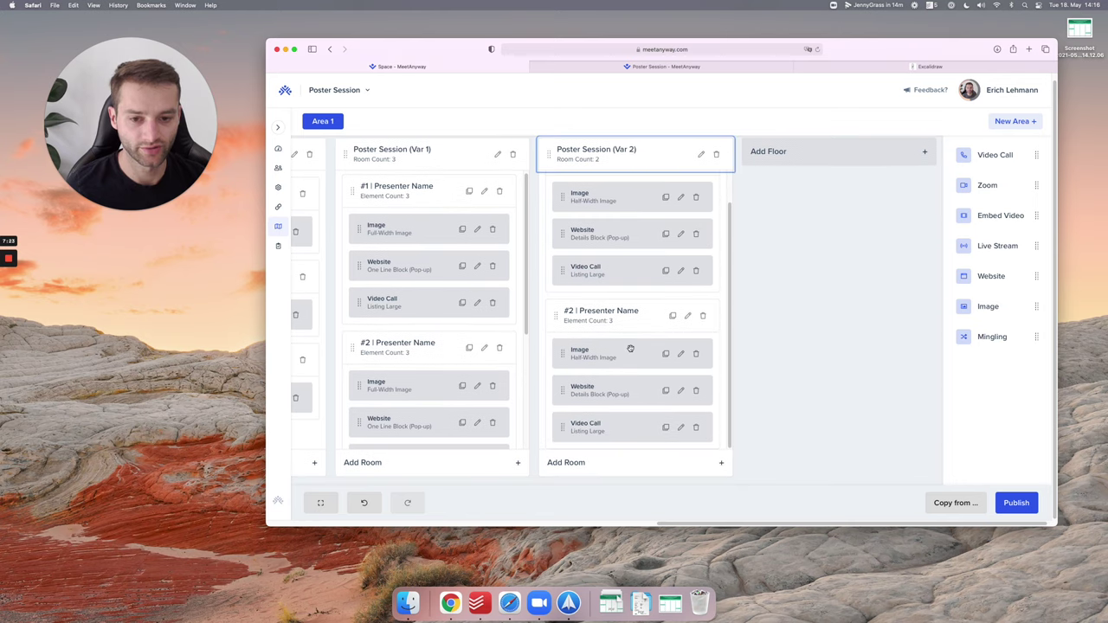
Duplicate the "#2 | Presenter Name" room on the Var 2 floor and rename the copy "#3 | Presenter Name"
click(782, 220)
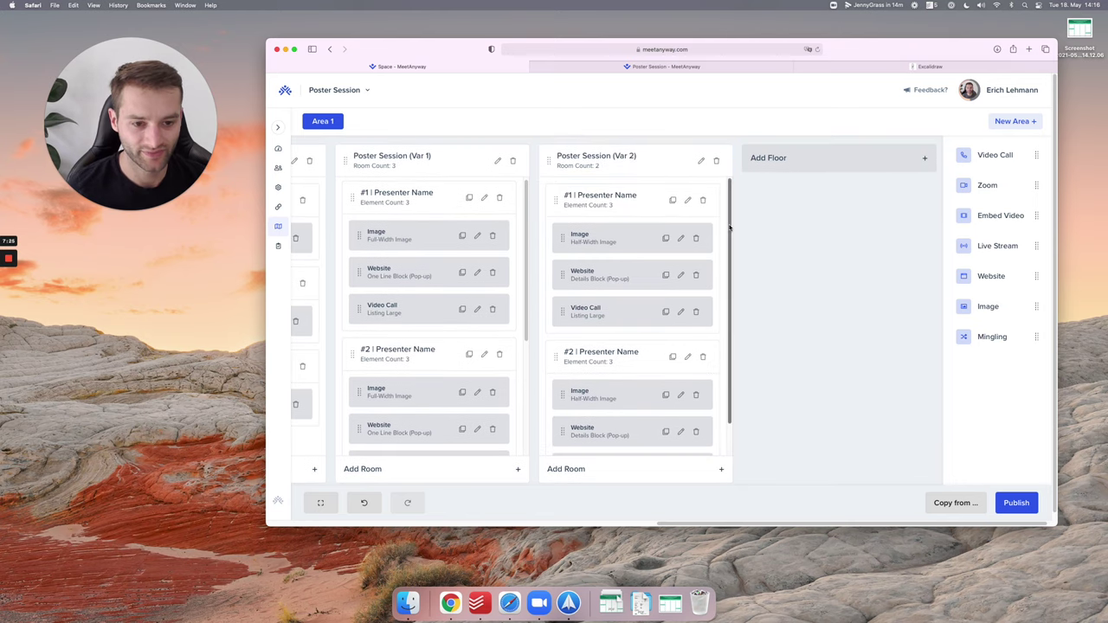
click(718, 314)
click(673, 322)
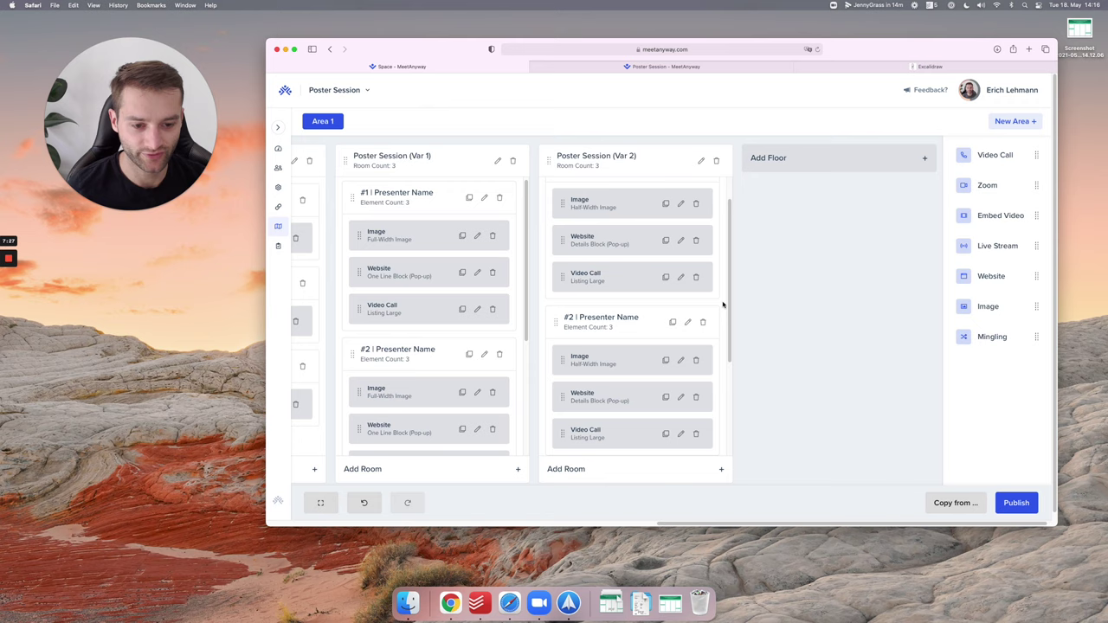
drag(729, 297, 729, 388)
click(687, 322)
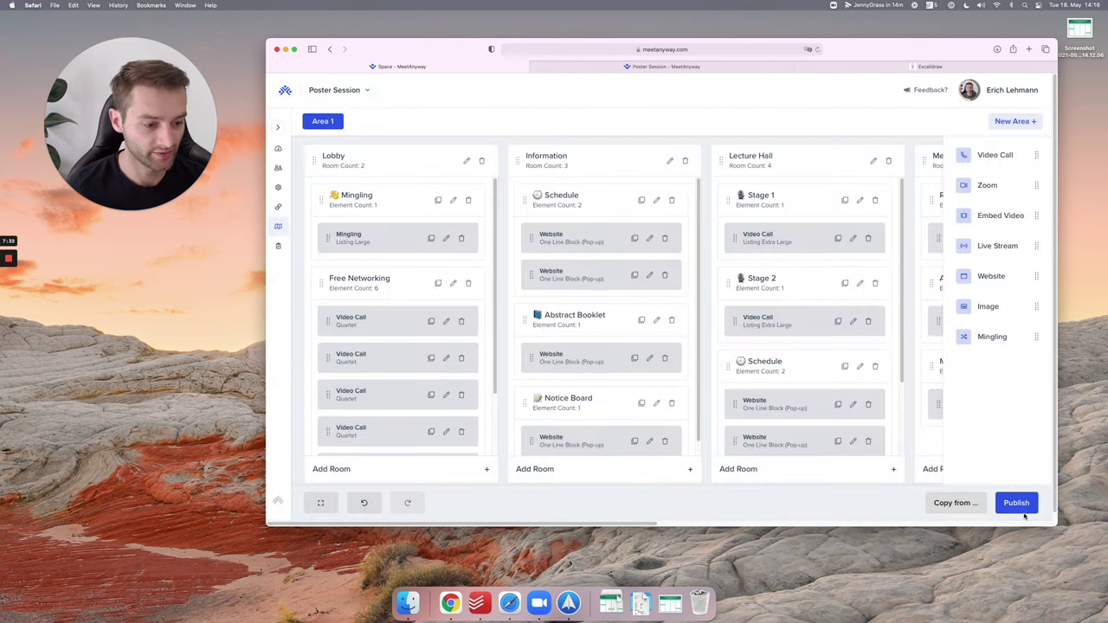
Publish the space with its changes and refresh the live event page to load the updated version
click(1016, 509)
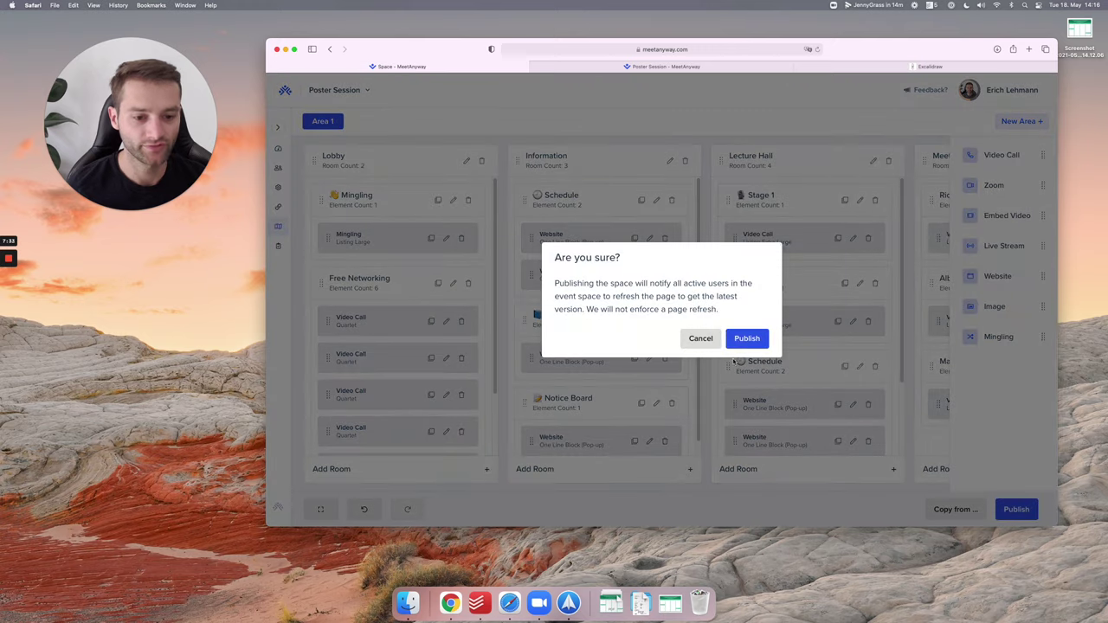
click(746, 338)
click(707, 66)
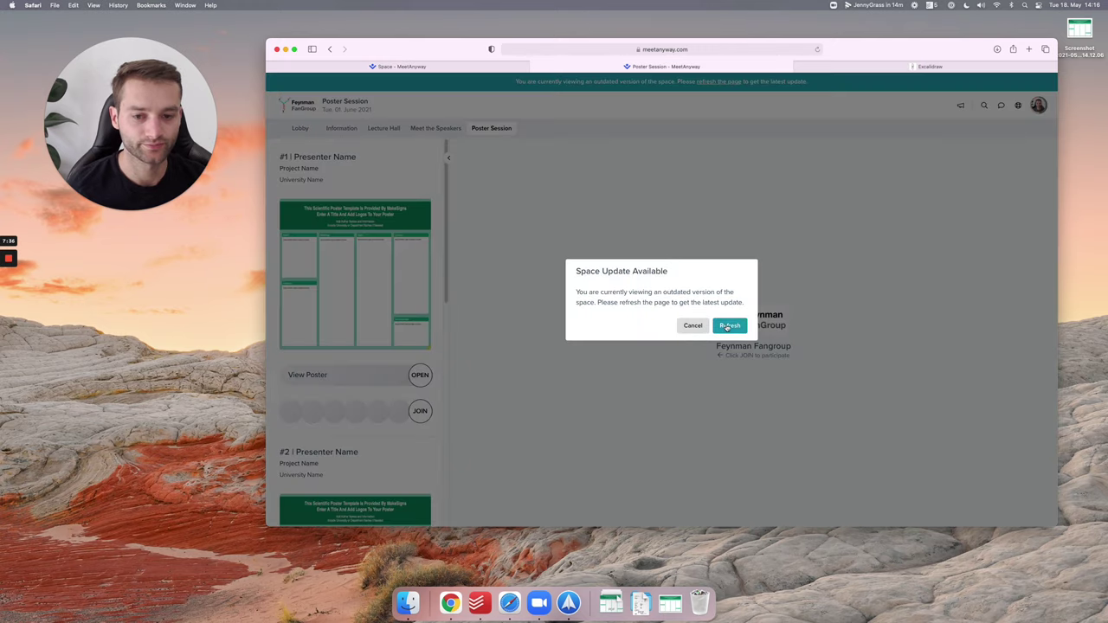
click(729, 323)
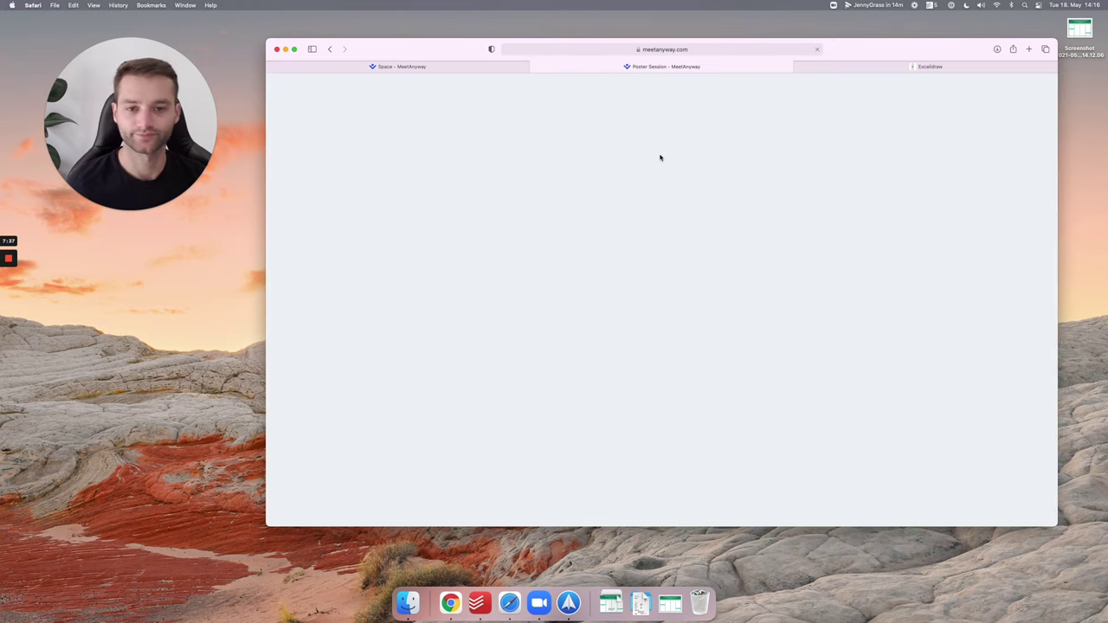
Compare the Var 1 and Var 2 poster session floors in the live event, viewing the #1 presenter's poster on each
click(565, 112)
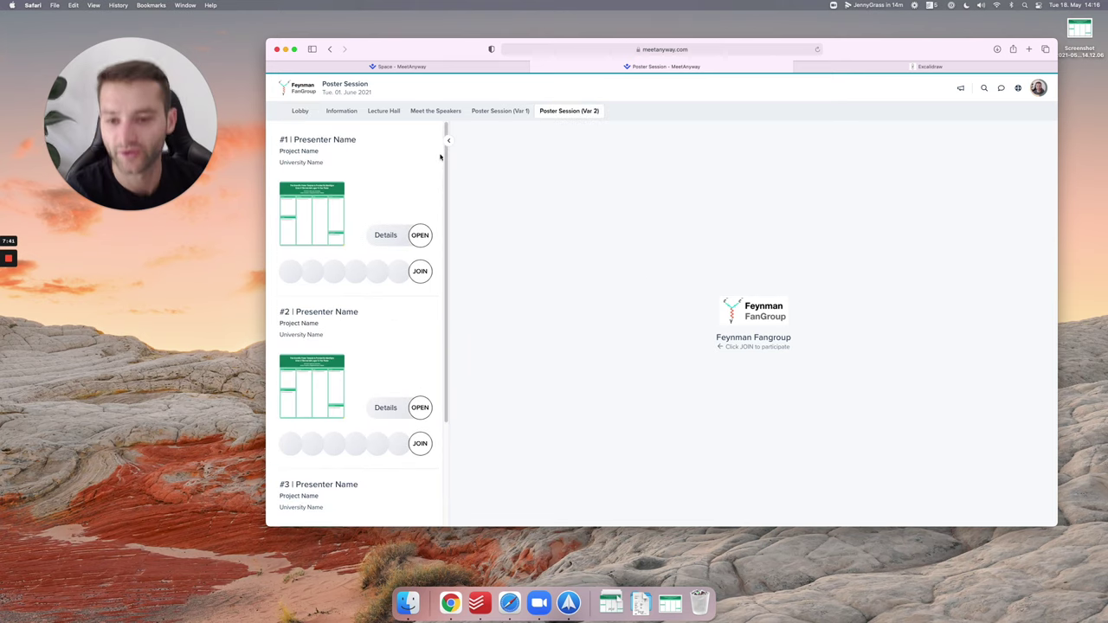
click(509, 112)
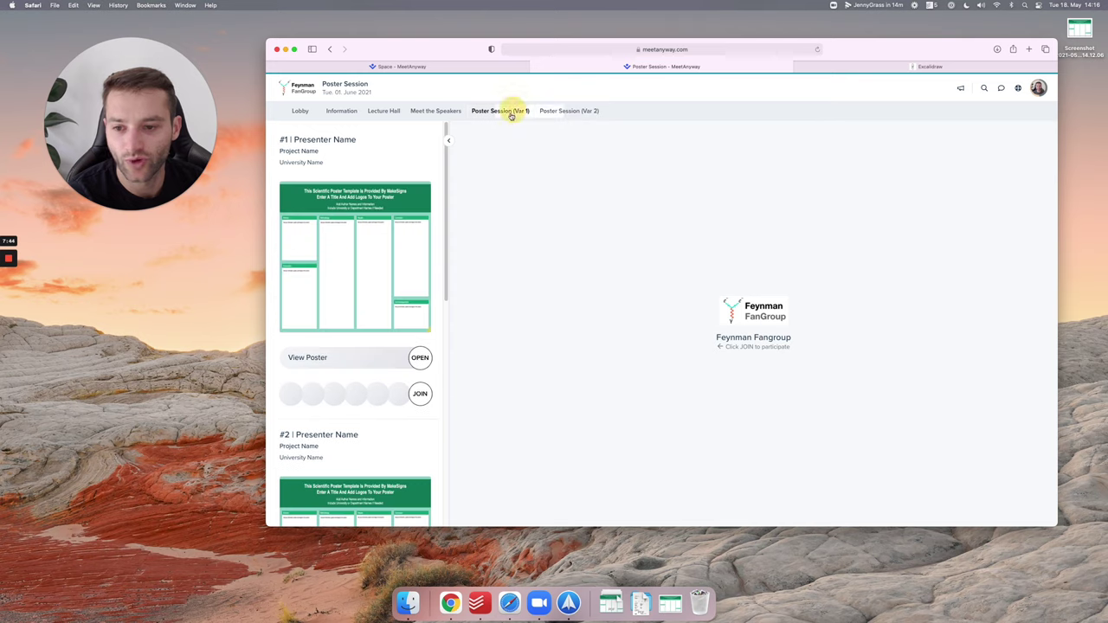
click(575, 110)
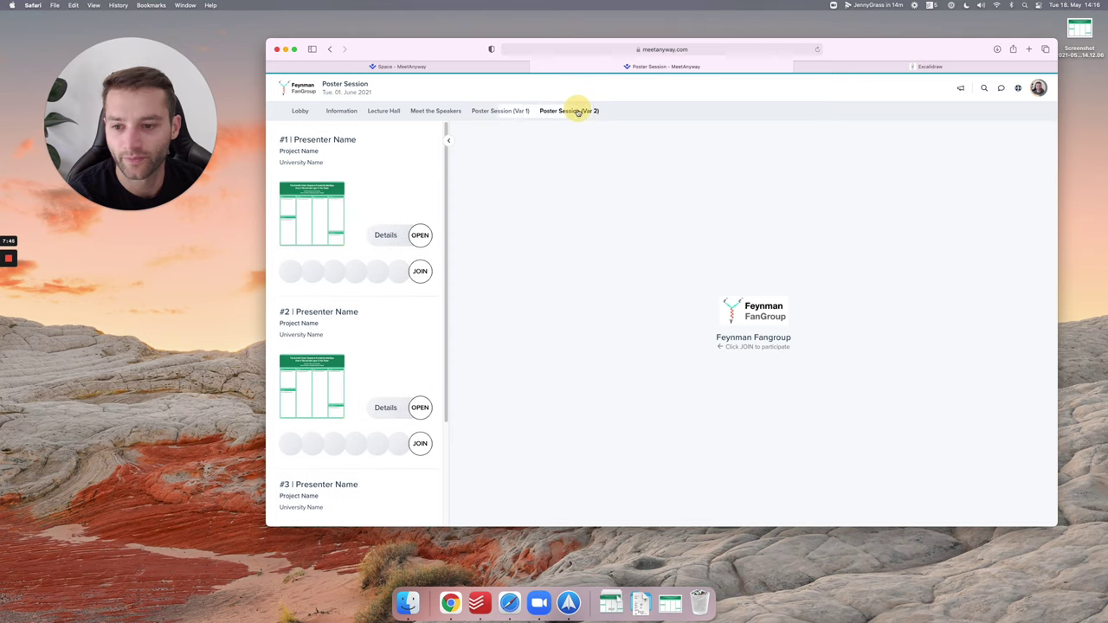
click(420, 235)
click(487, 81)
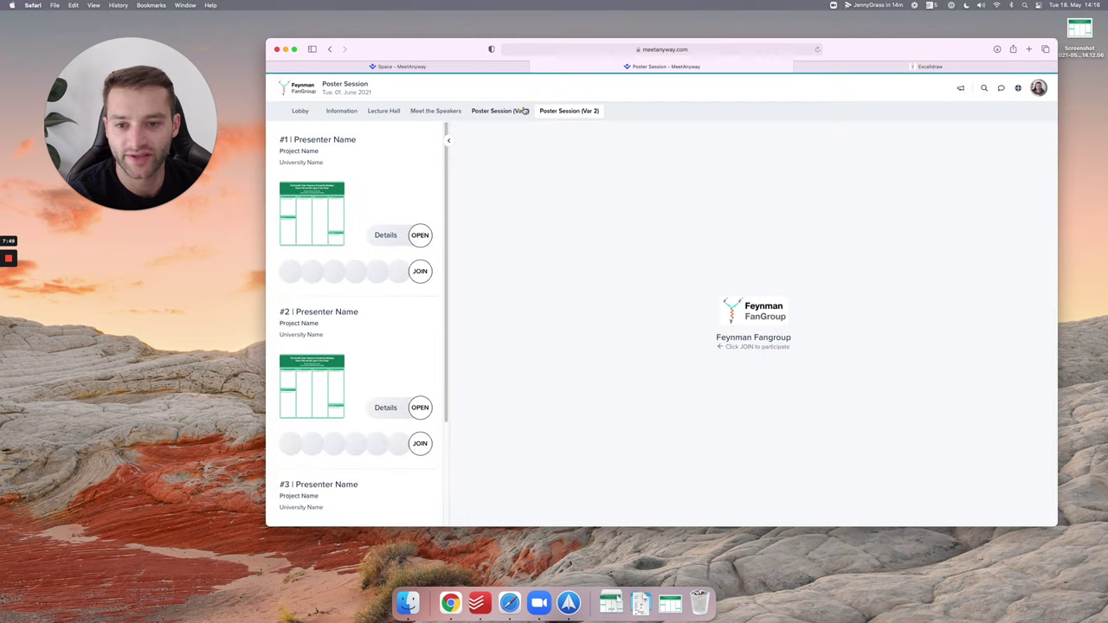
click(502, 111)
click(422, 355)
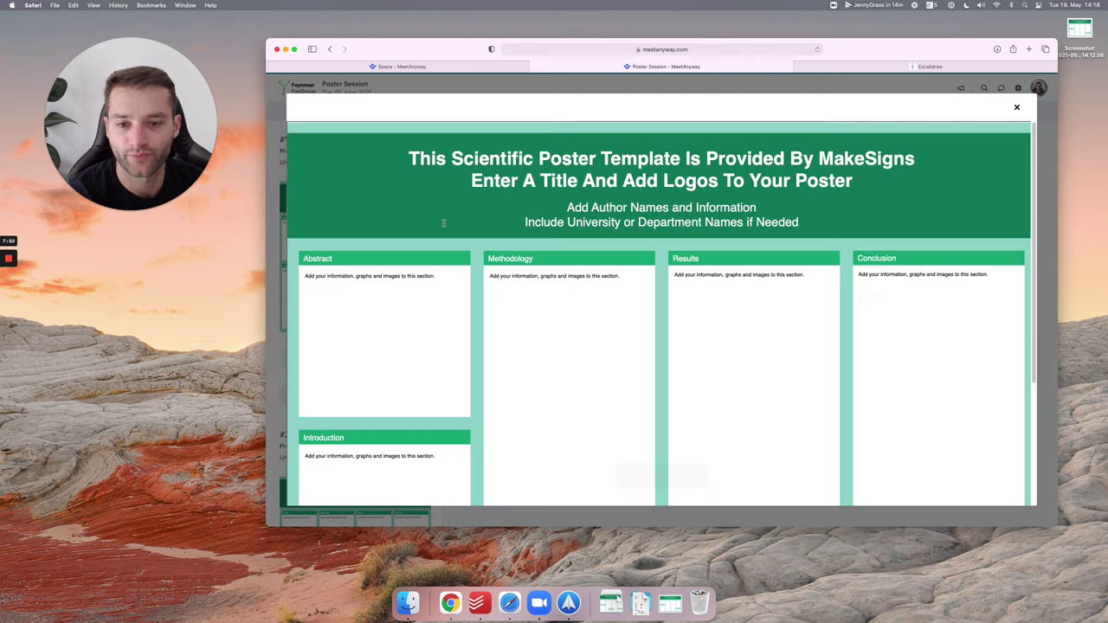
click(469, 76)
click(573, 110)
scroll(379, 301, down, 3)
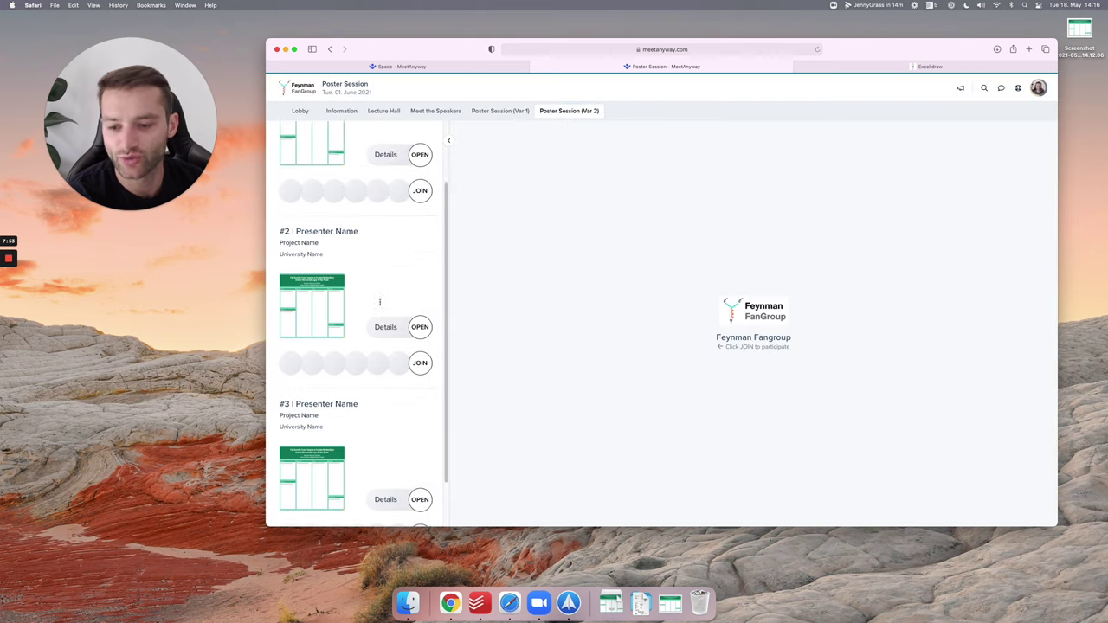
scroll(372, 295, up, 5)
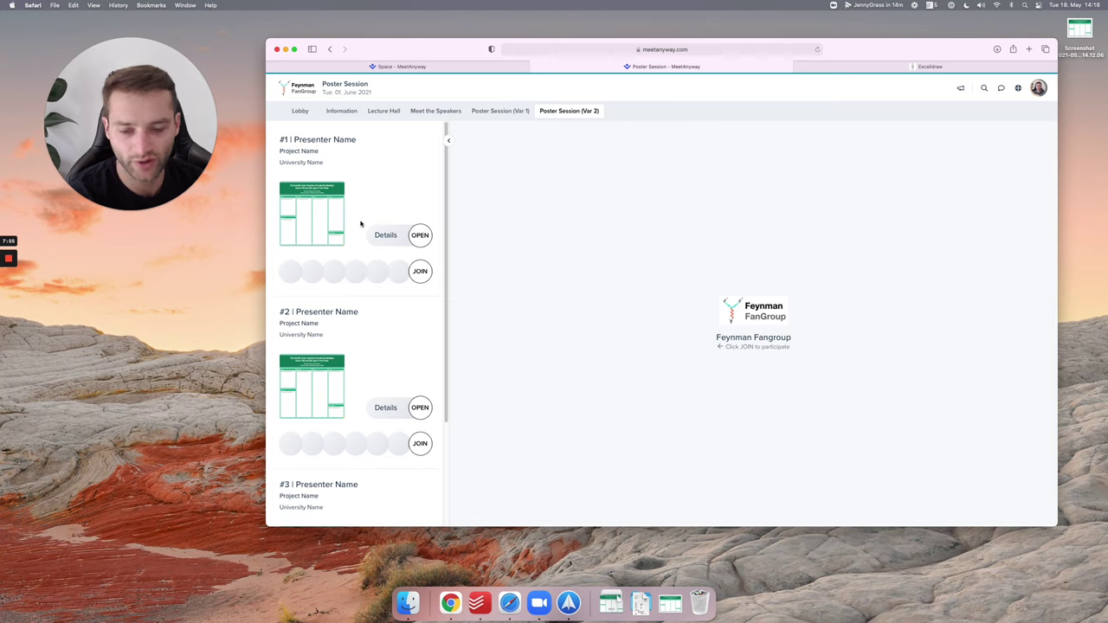
Enlarge the event page and examine the full-width posters on Var 1 against the compact room layout on Var 2
key(super+equal)
key(super+equal)
key(super+equal)
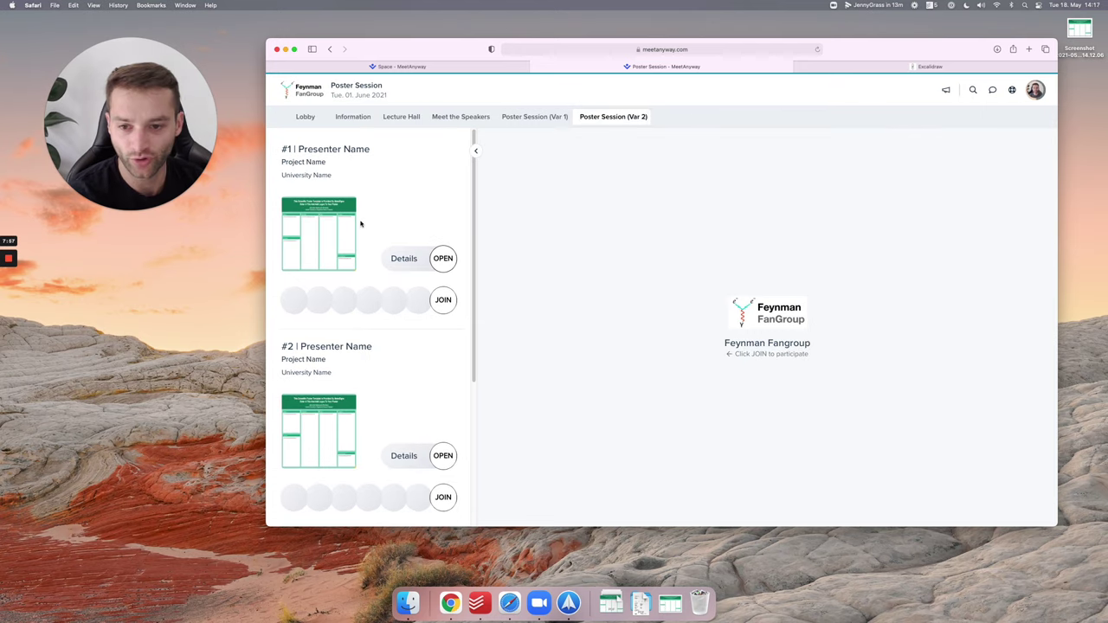
click(606, 131)
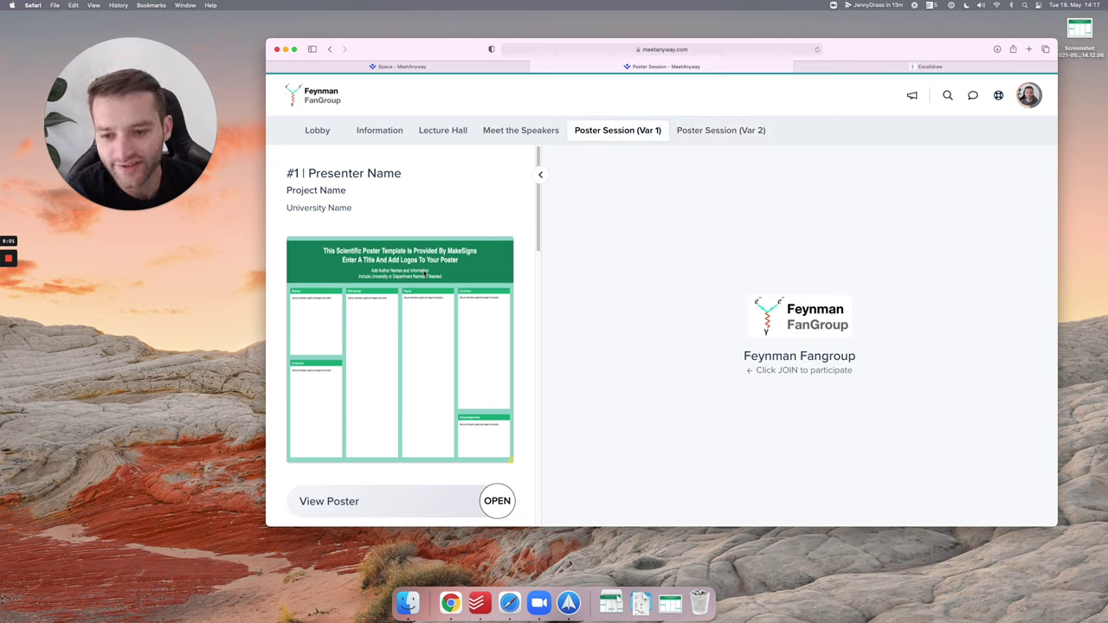
scroll(413, 277, down, 1)
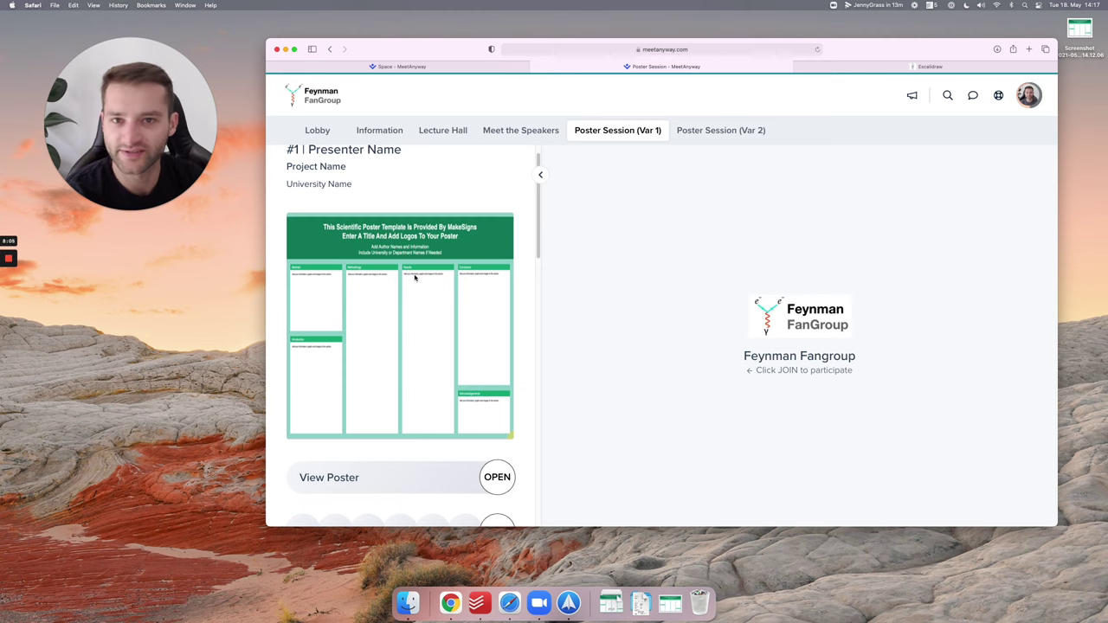
click(692, 129)
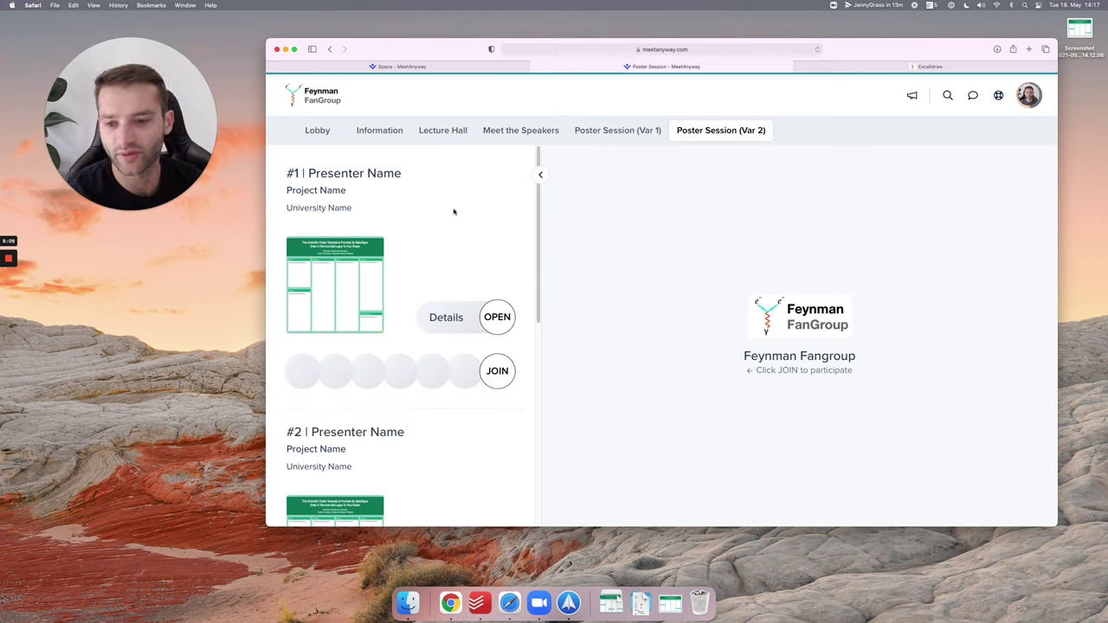
scroll(450, 285, down, 10)
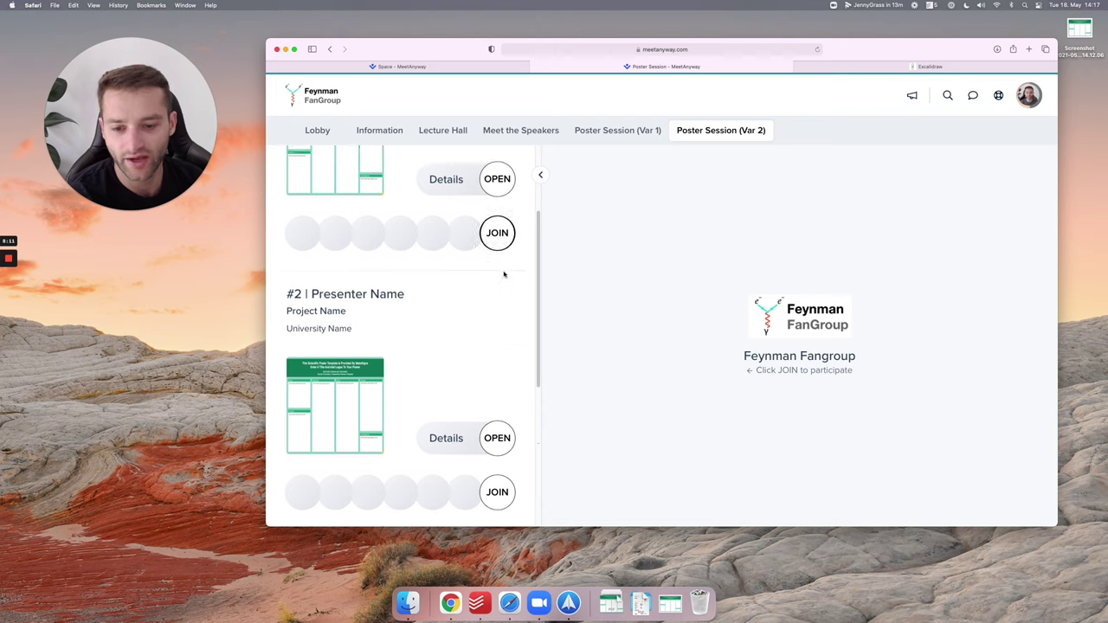
scroll(450, 285, up, 9)
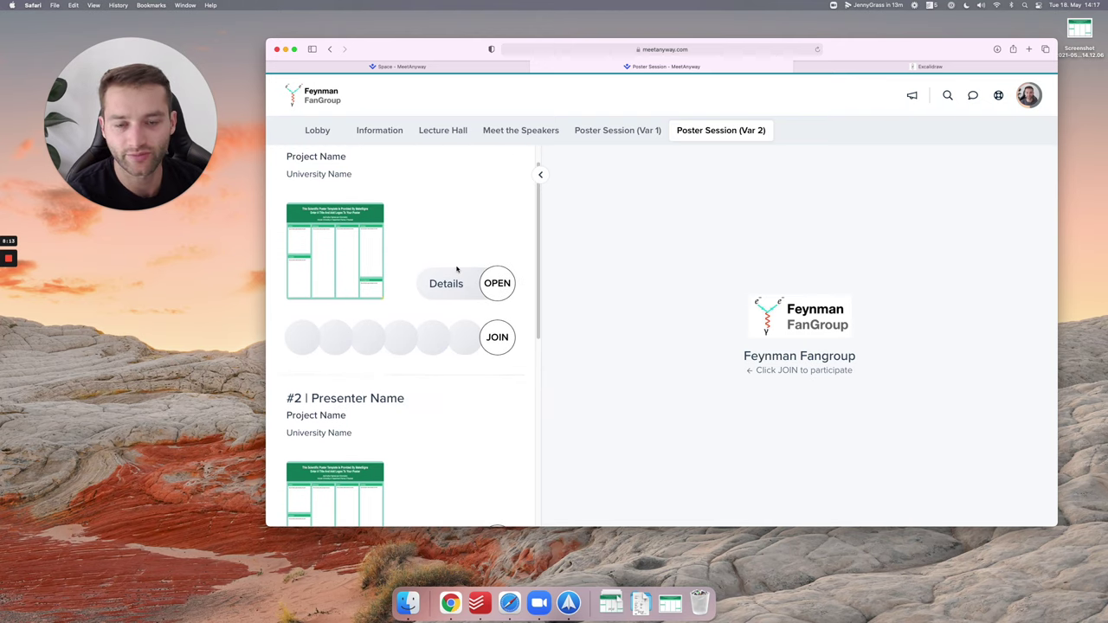
scroll(457, 270, up, 1)
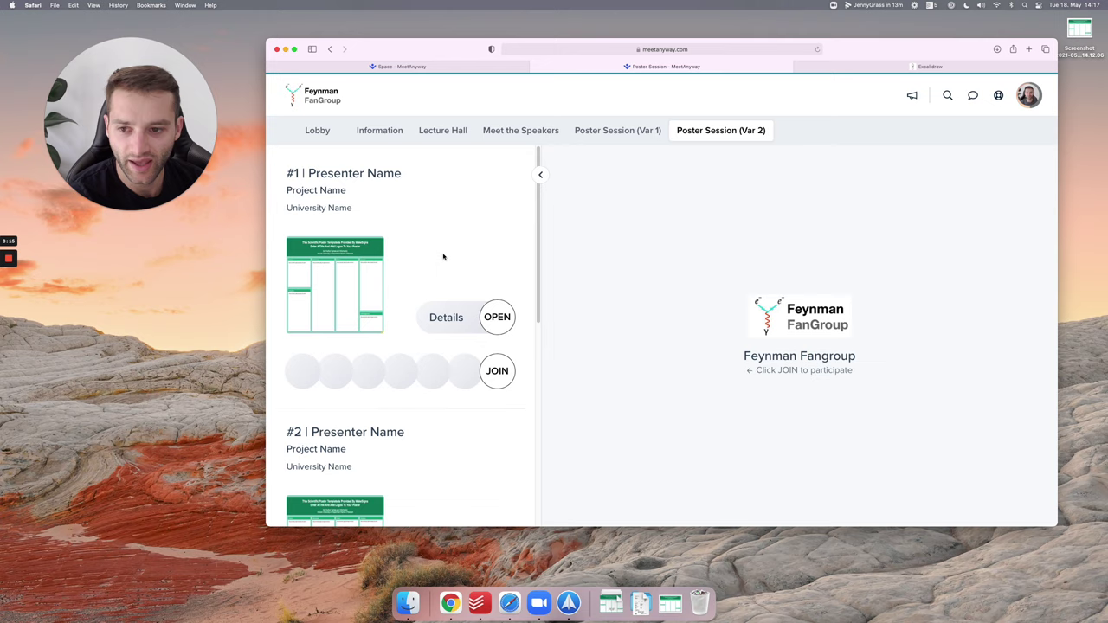
mouse_move(538, 199)
mouse_down()
mouse_move(539, 240)
mouse_move(557, 194)
mouse_up()
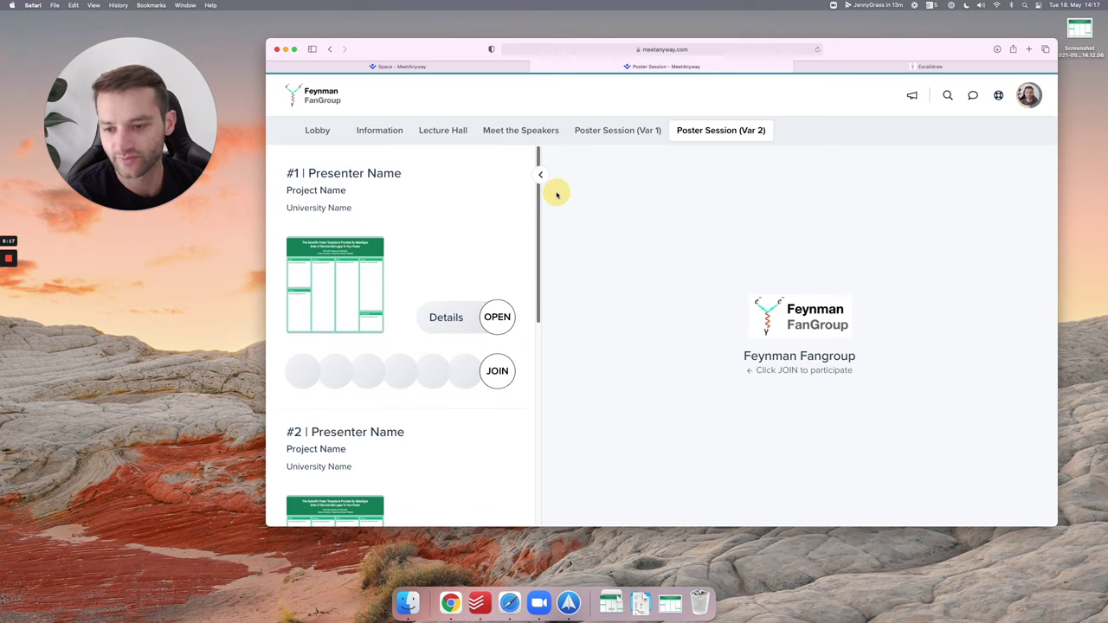
click(510, 66)
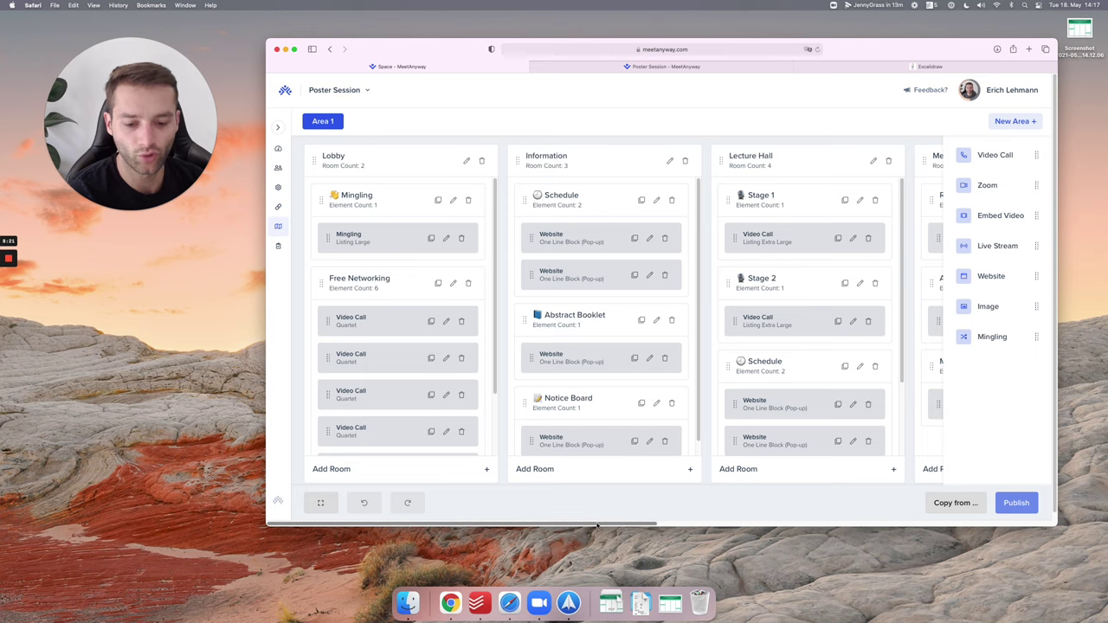
drag(597, 525, 988, 526)
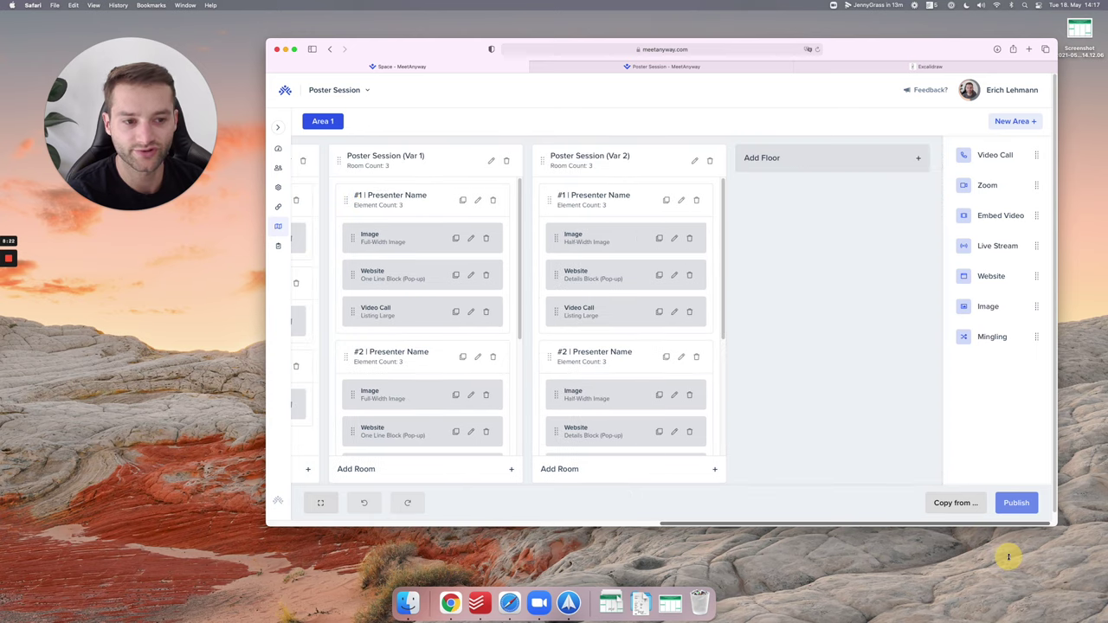
click(765, 153)
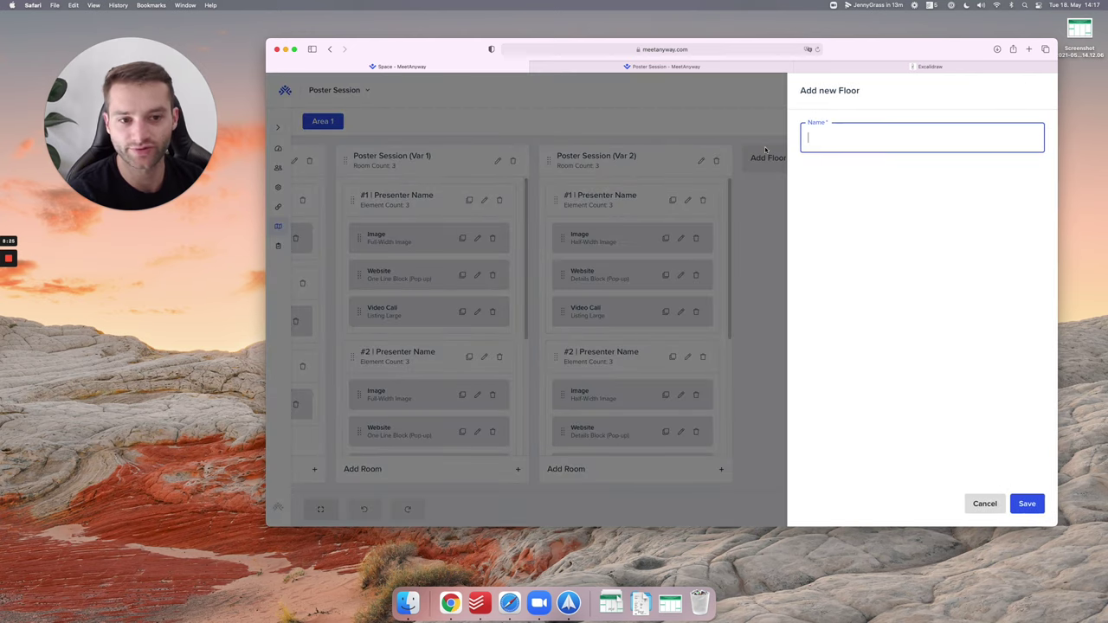
click(770, 240)
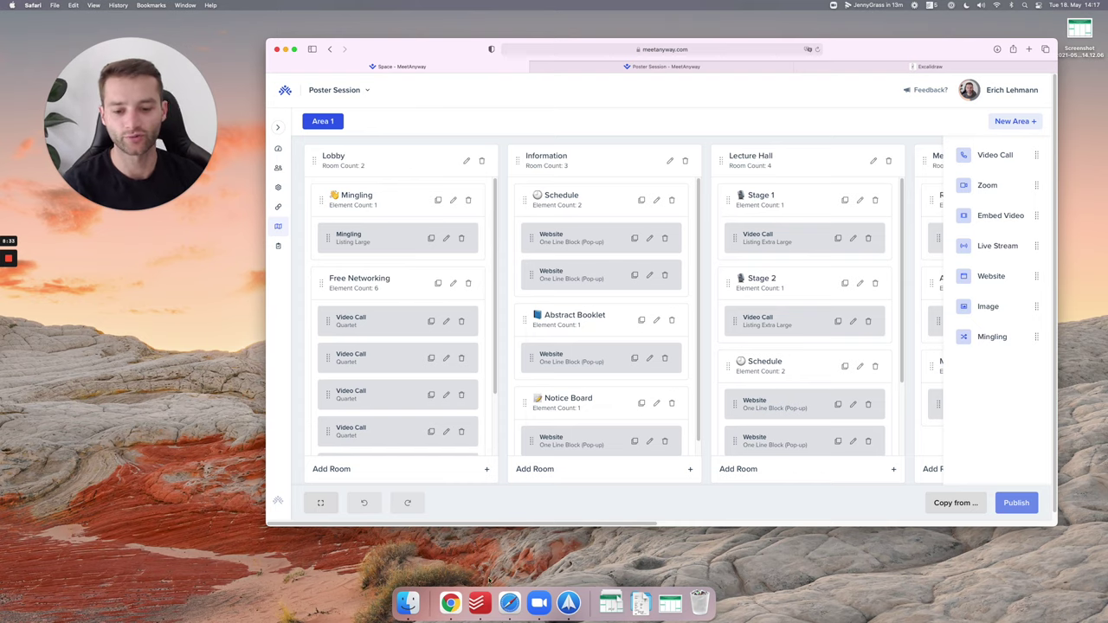
Return to the live event page and look through the Var 2 poster session, Lobby and Information floors
click(633, 67)
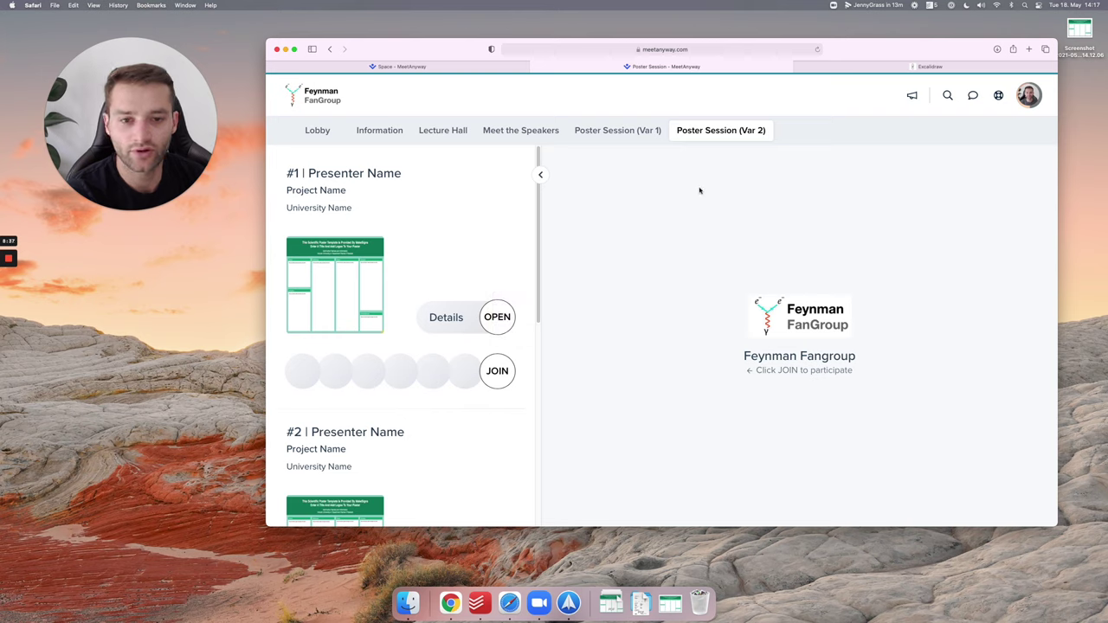
scroll(396, 321, down, 4)
scroll(416, 306, up, 4)
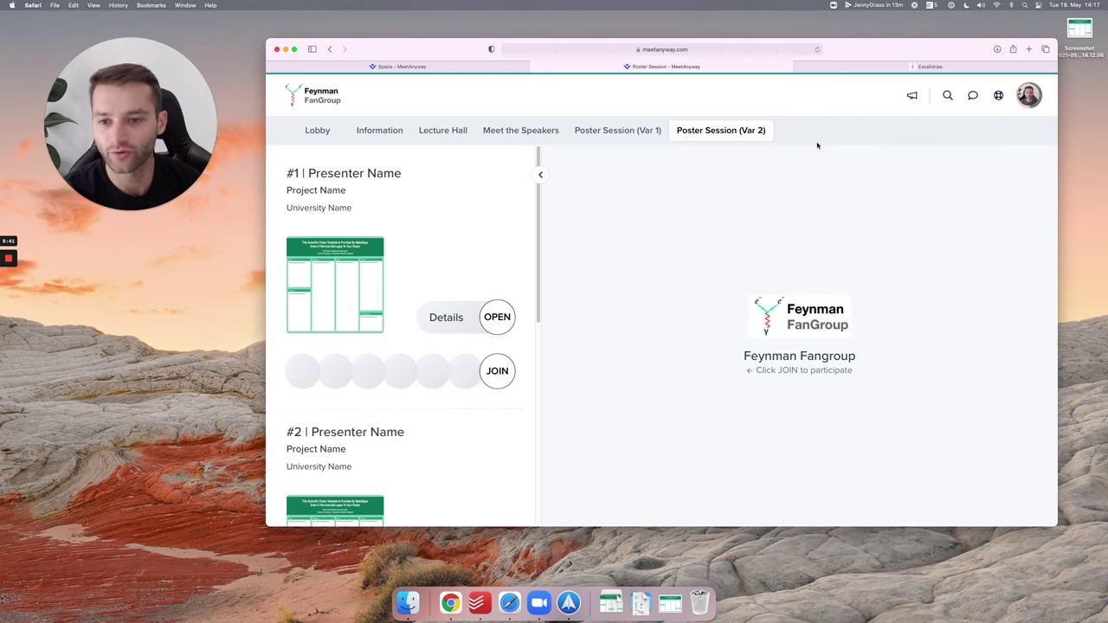
click(318, 134)
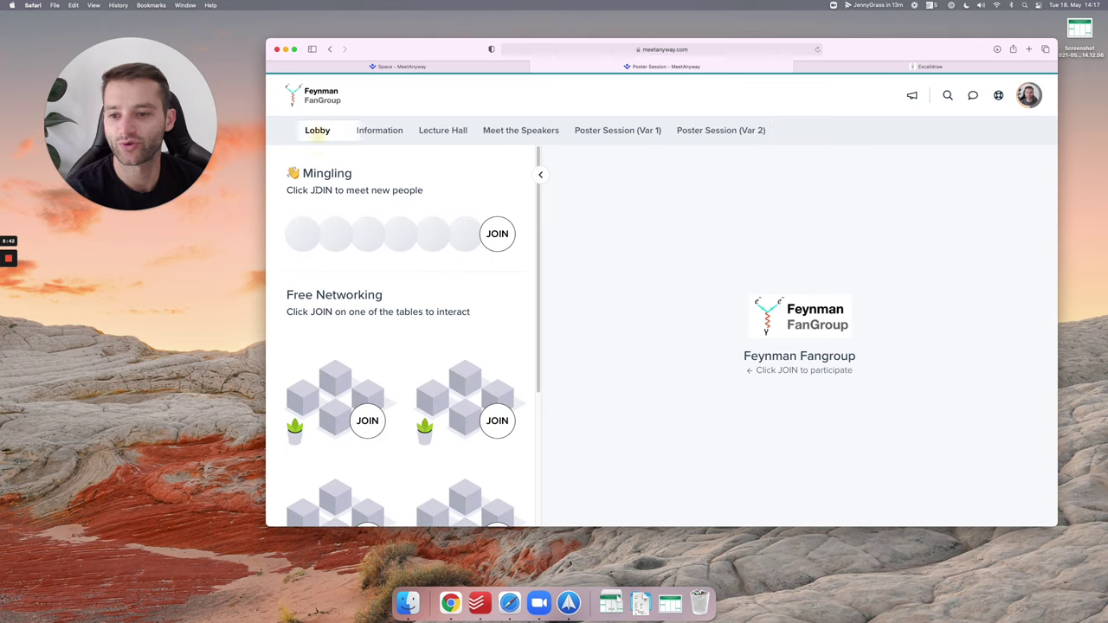
click(367, 134)
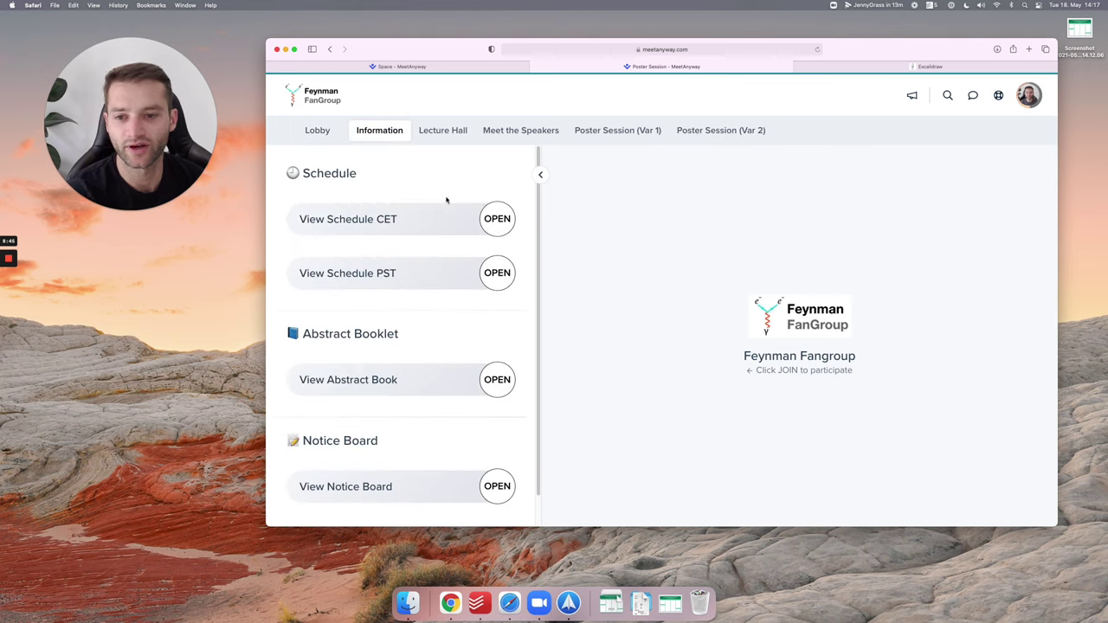
scroll(445, 244, down, 1)
scroll(433, 208, up, 1)
Look through the Lecture Hall, Meet the Speakers and both Poster Session floors in the live event
click(444, 132)
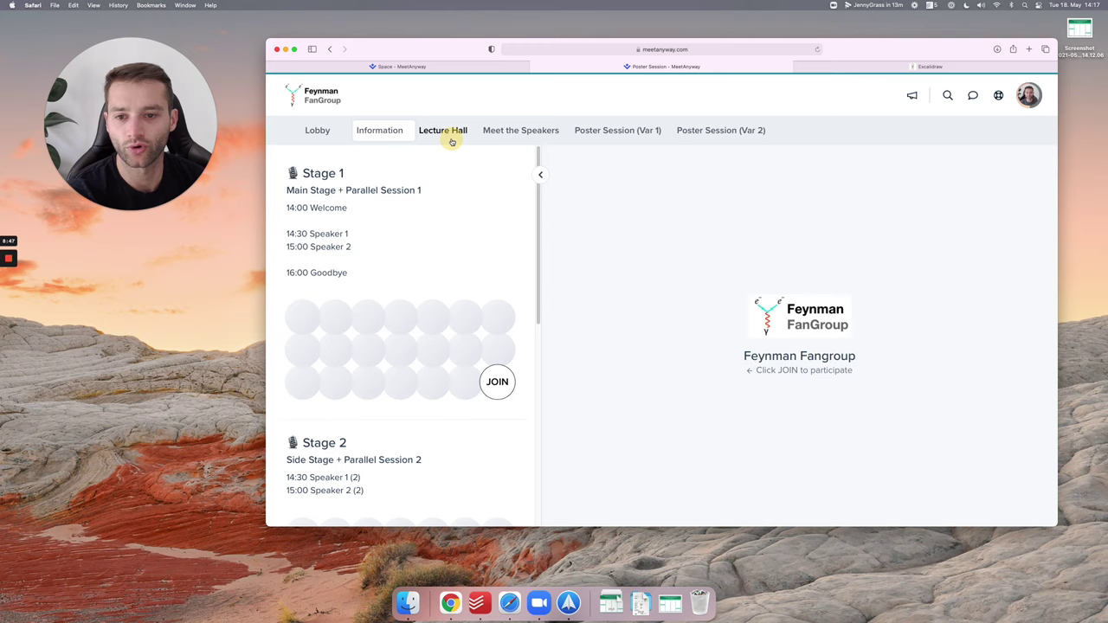
scroll(442, 225, down, 2)
click(509, 130)
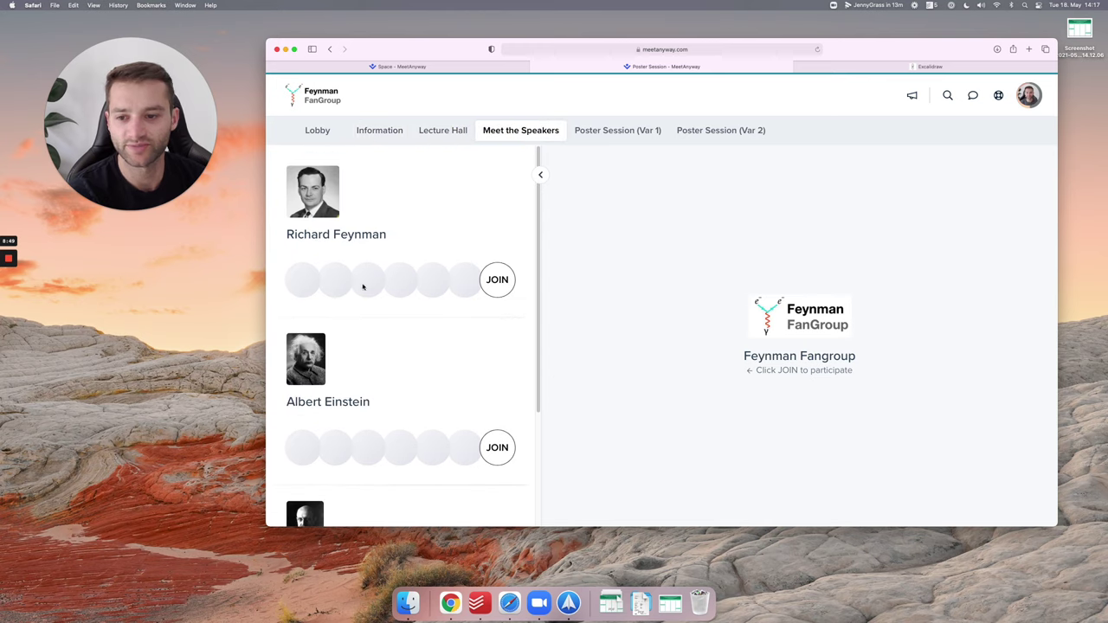
click(636, 132)
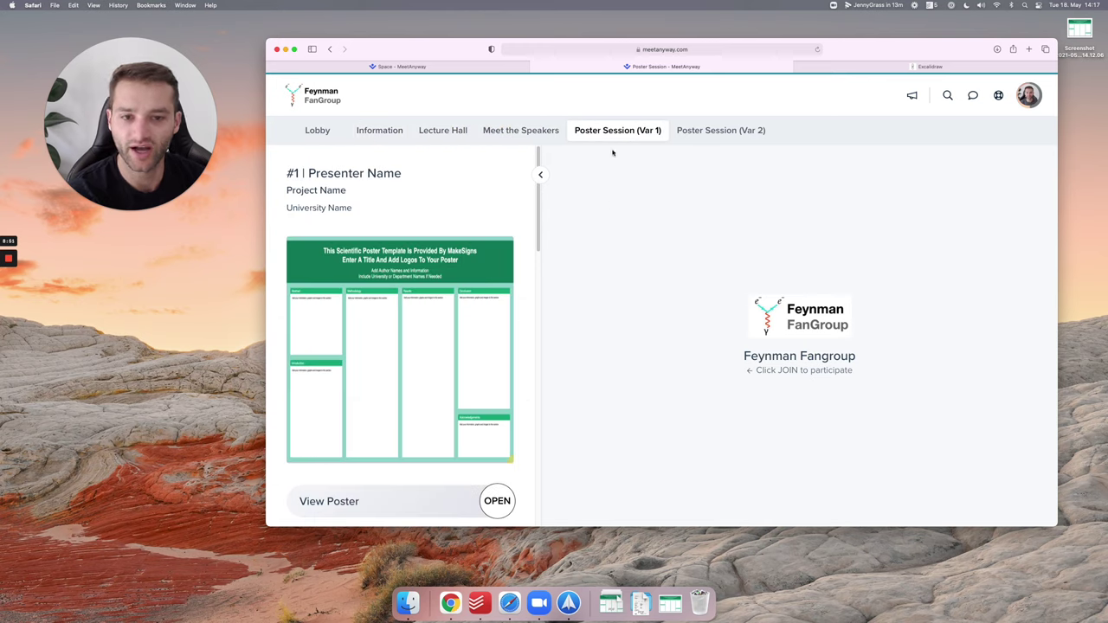
click(731, 130)
scroll(410, 296, down, 1)
scroll(411, 295, up, 1)
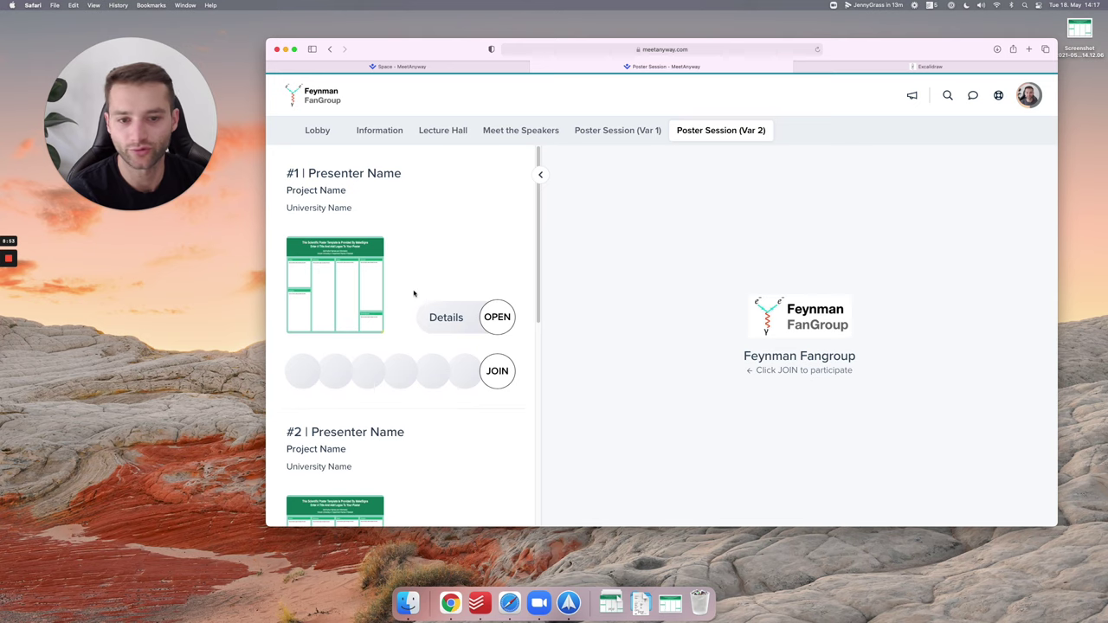